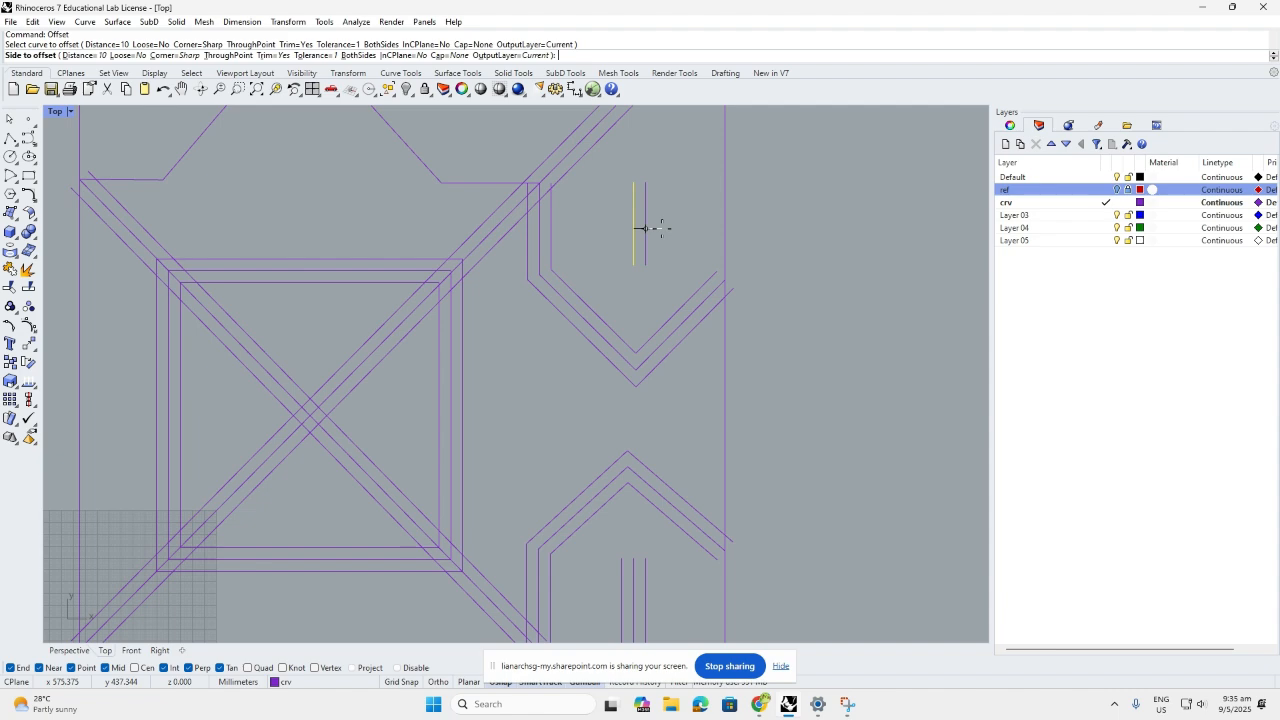
- Offset the short vertical line and the upper-middle angled polyline 10 mm to both sides
click(647, 228)
scroll(660, 260, down, 5)
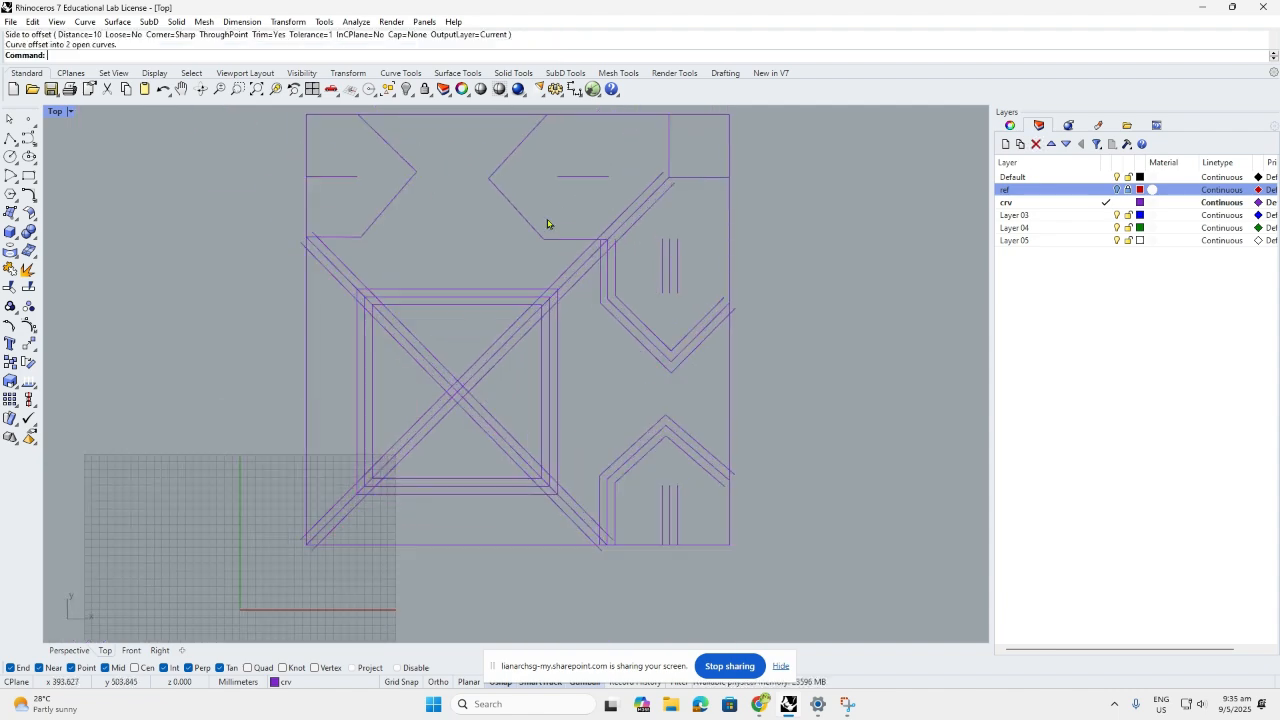
key(Return)
text(b)
key(Return)
click(543, 238)
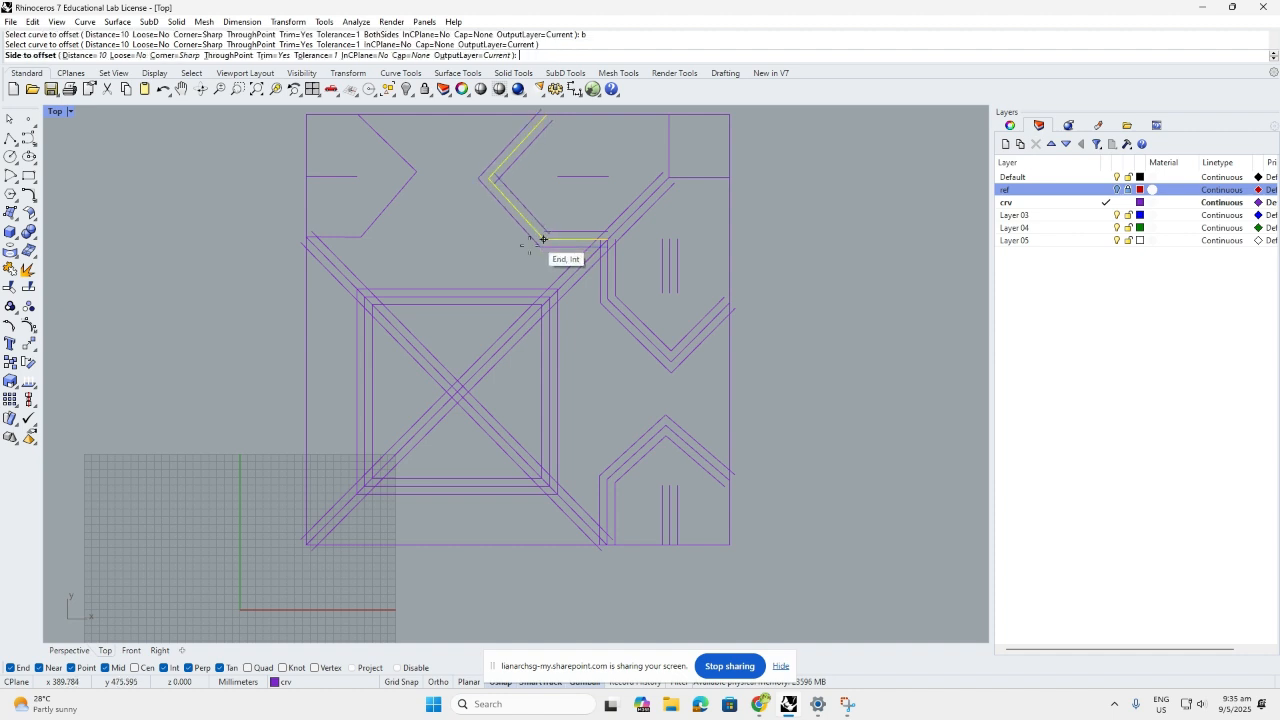
click(543, 239)
- Offset the short horizontal line beside the upper-middle polyline 10 mm to both sides
key(Return)
click(591, 177)
text(b)
key(Return)
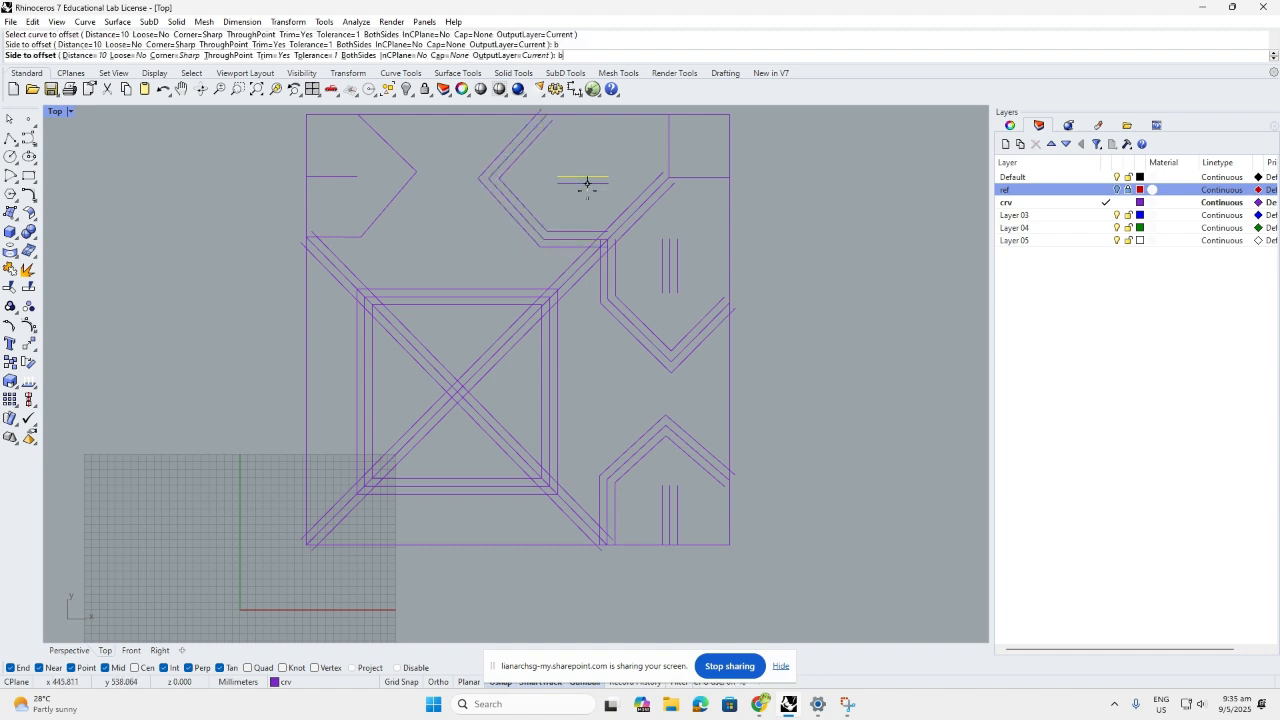
text(O)
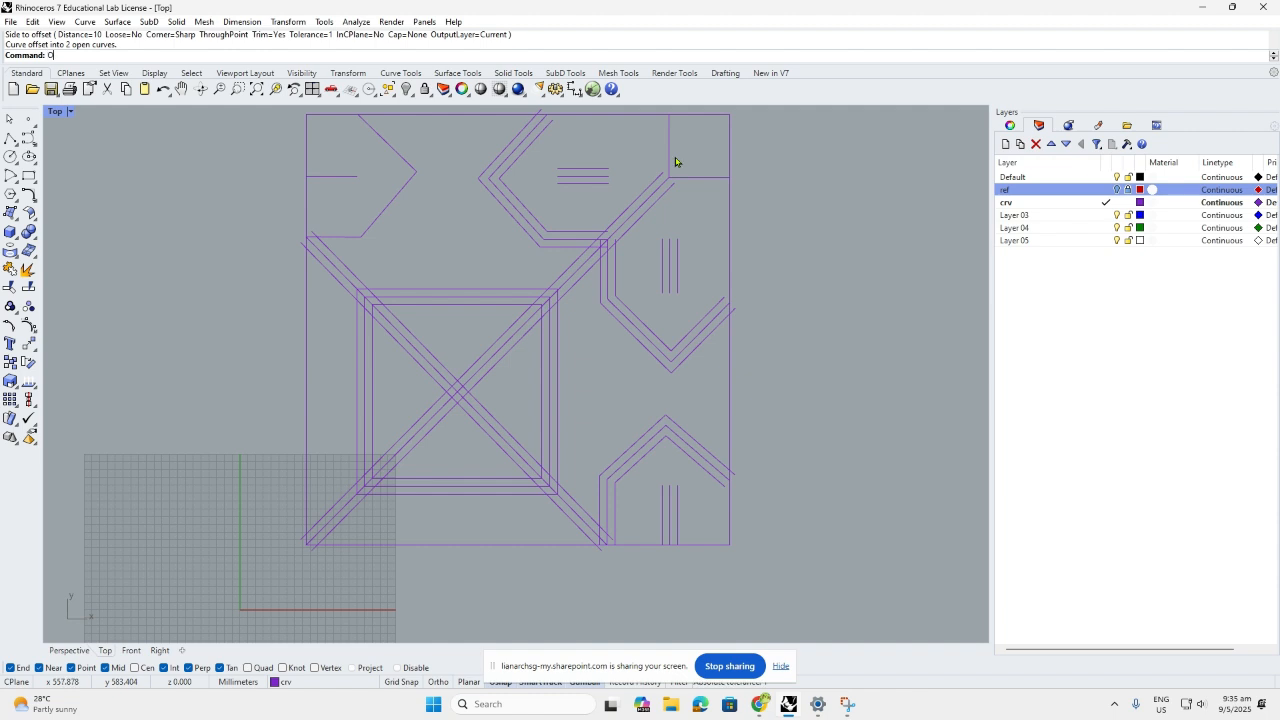
key(Return)
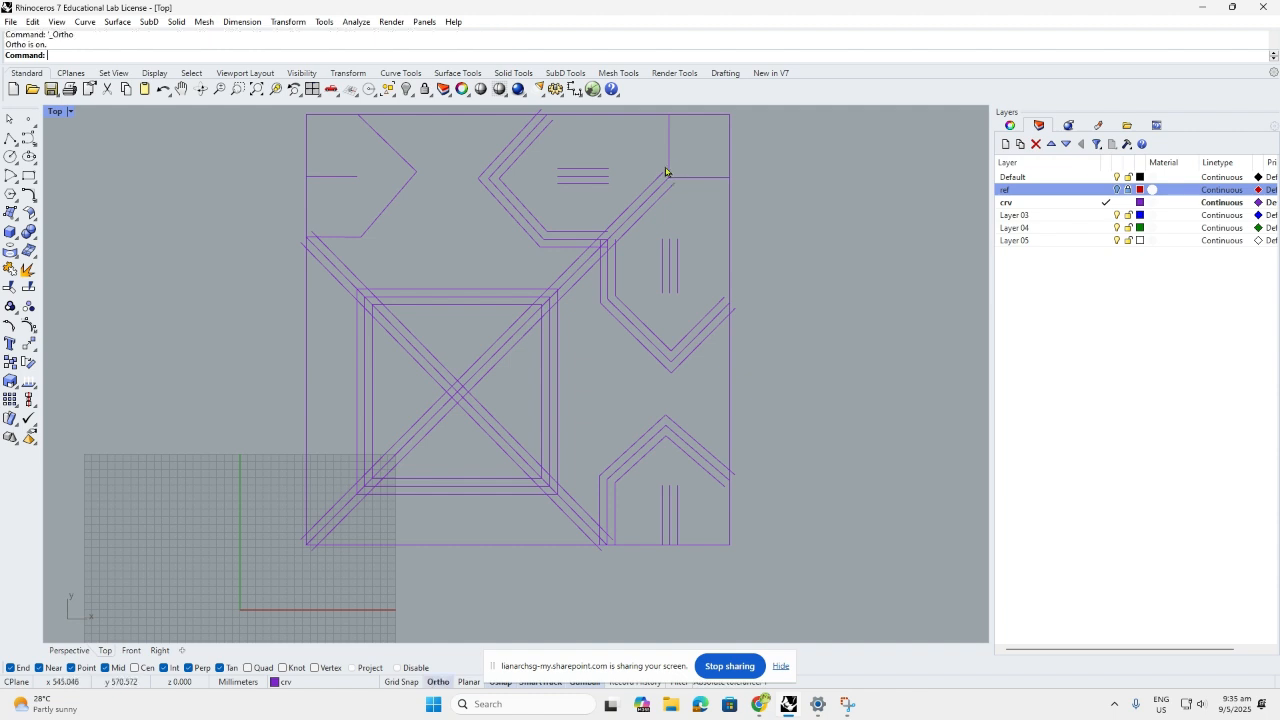
text(O)
key(Return)
- Offset the vertical line near the square's upper-right corner 10 mm to both sides
text(offset)
key(Return)
click(668, 160)
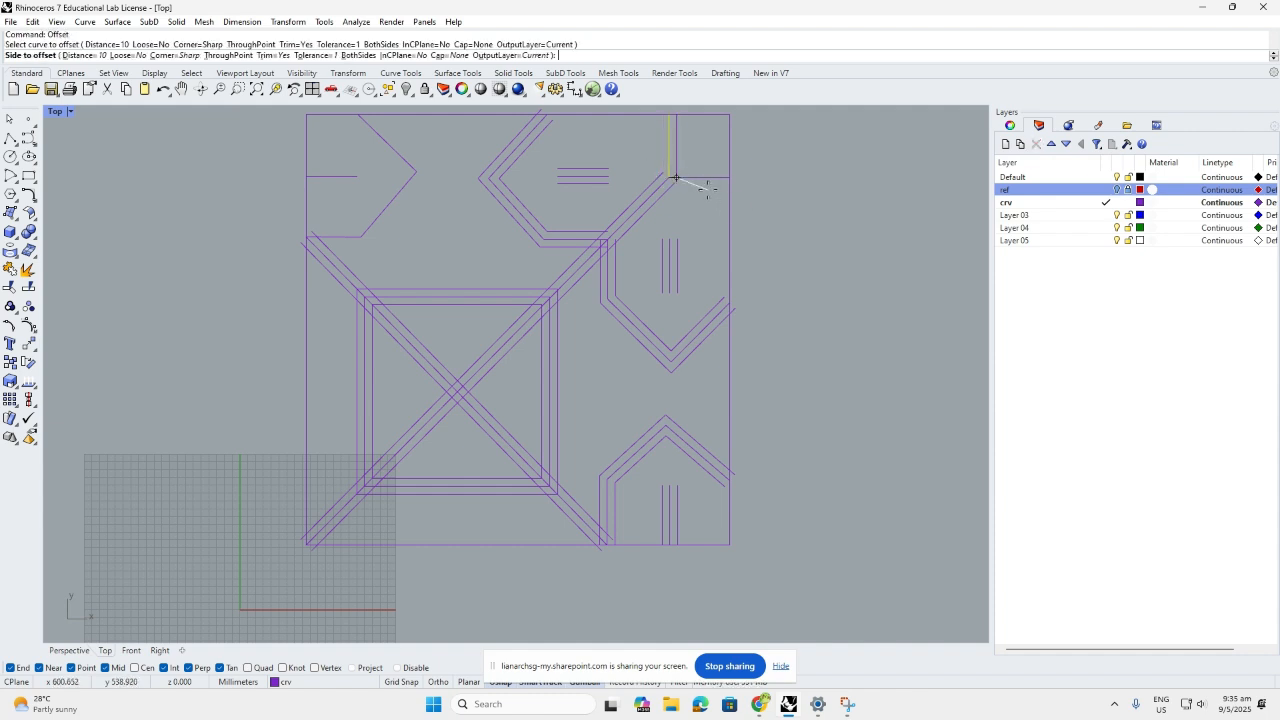
text(b)
key(Return)
- Offset the horizontal line near the square's upper-right corner 10 mm to both sides
key(Return)
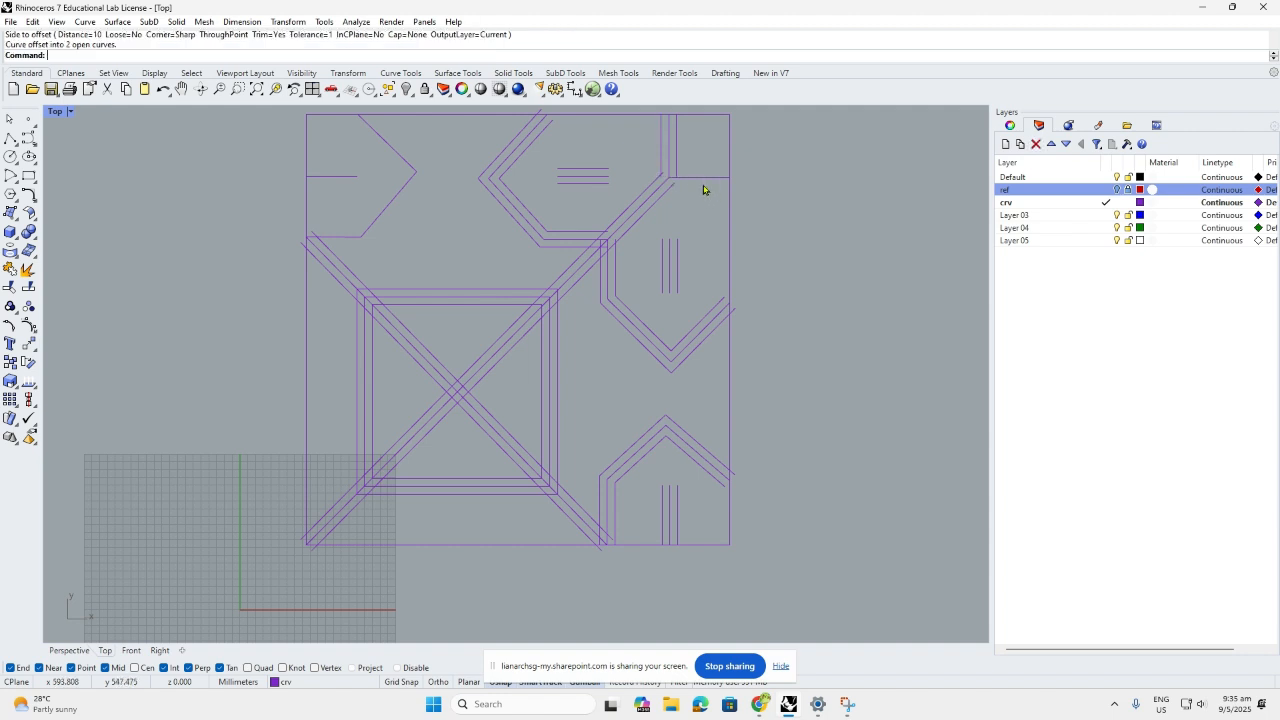
click(699, 179)
text(b)
key(Return)
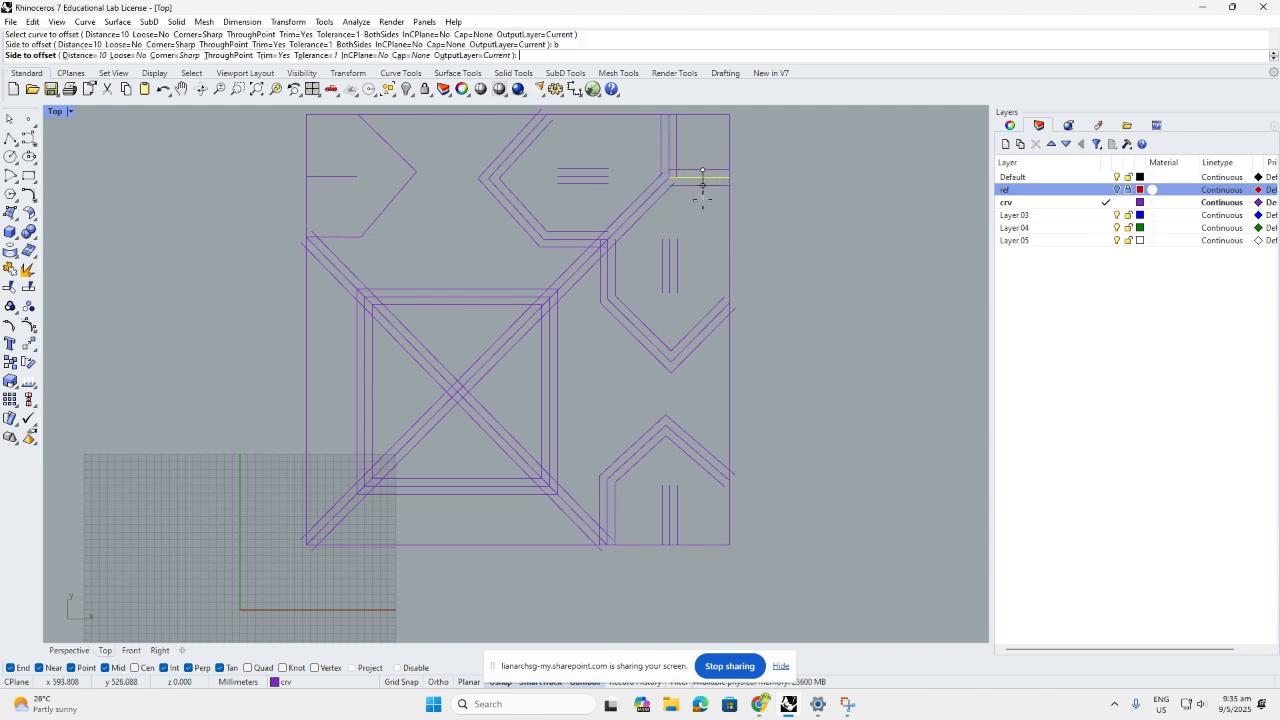
click(703, 190)
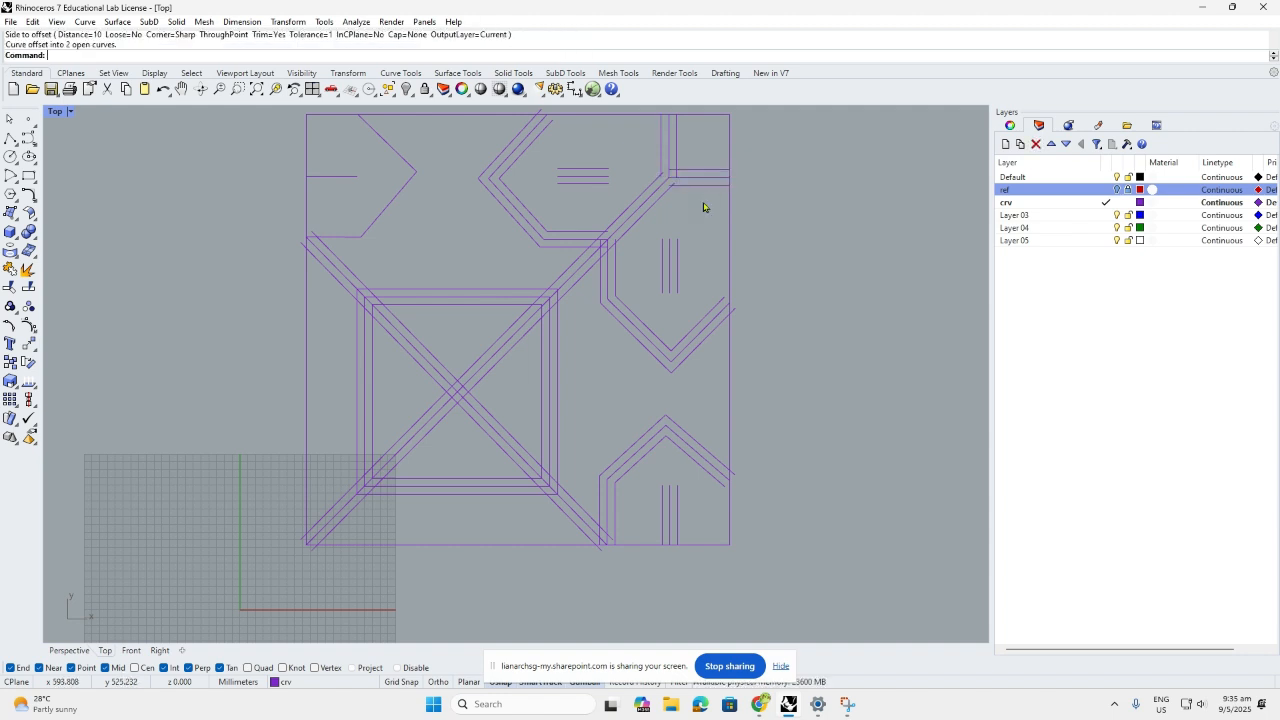
- Offset the angled polyline in the square's upper-left corner 10 mm to both sides
key(Return)
click(390, 212)
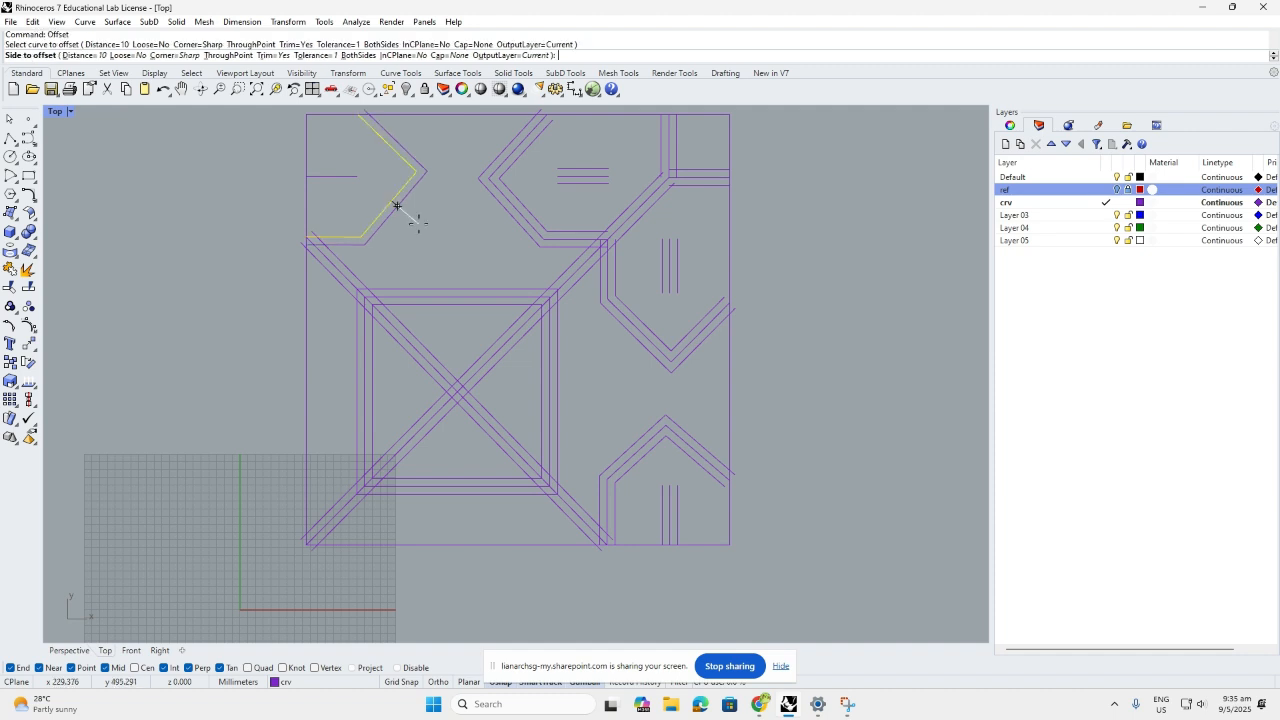
text(b)
key(Return)
click(397, 205)
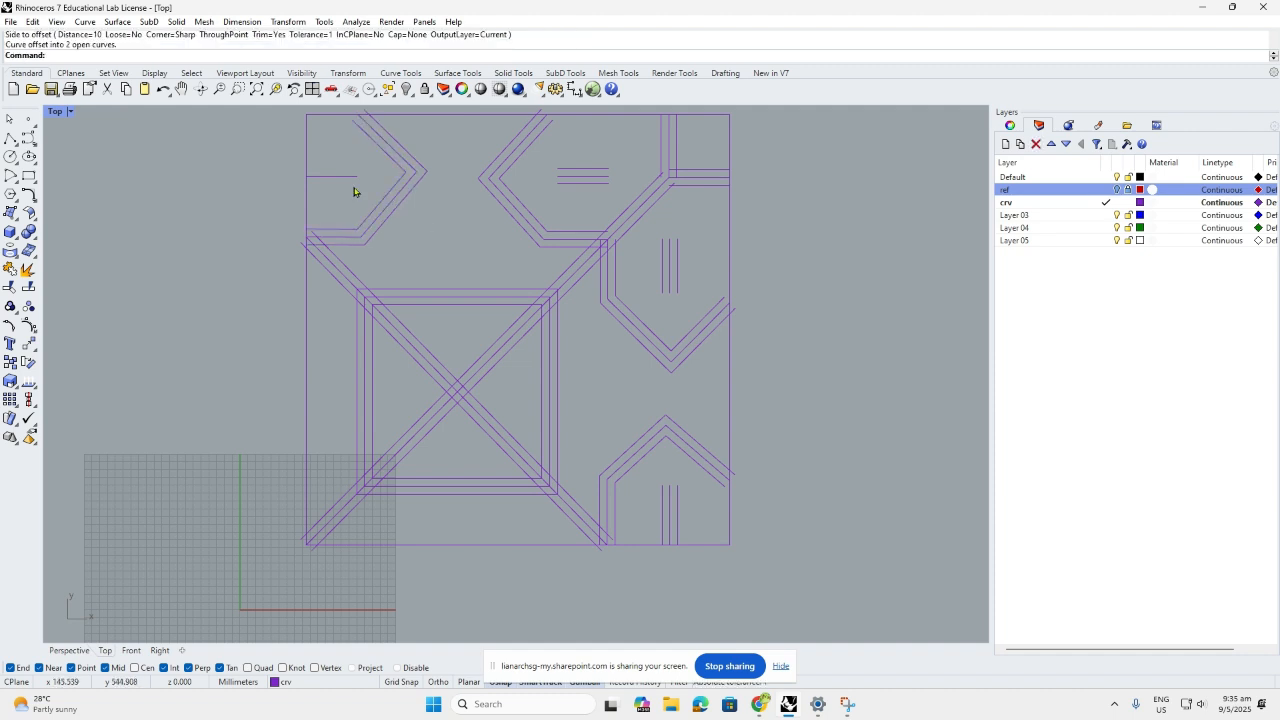
- Offset the short horizontal line inside the upper-left polyline 10 mm to both sides
key(Return)
text(b)
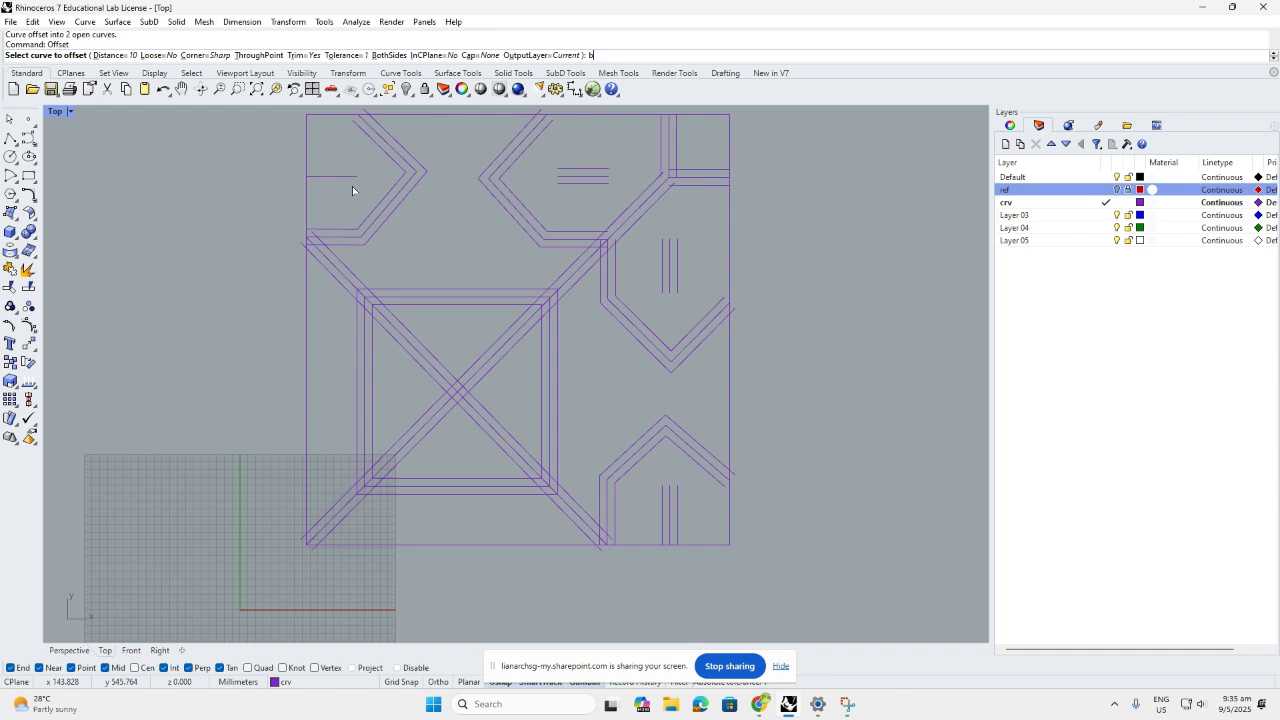
key(Return)
click(347, 179)
click(347, 186)
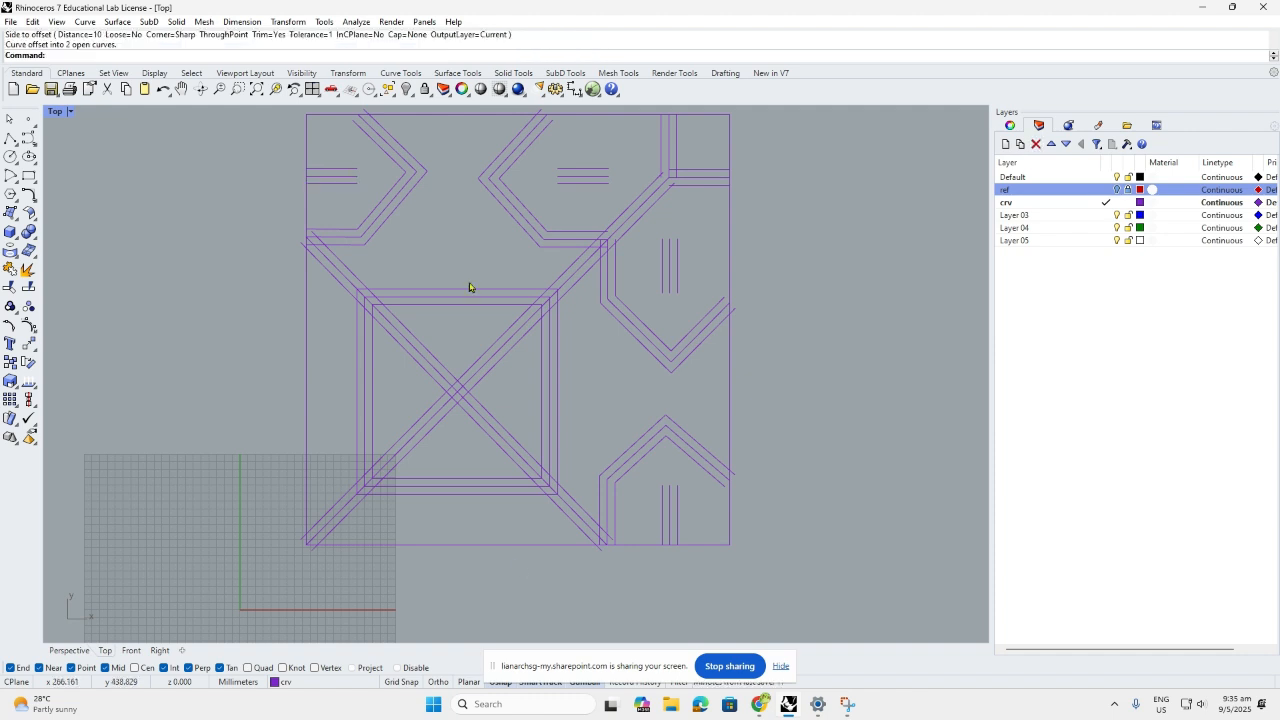
- Offset the outer square 10 mm to both sides
key(Return)
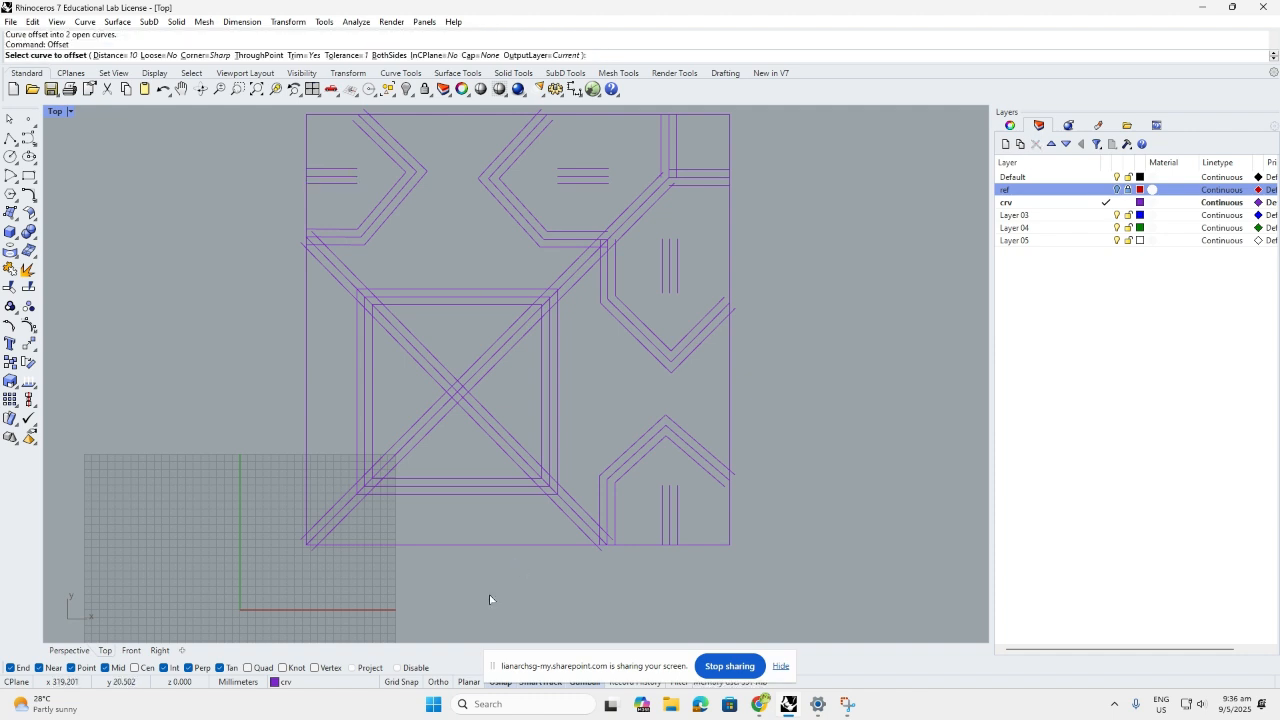
text(b)
click(489, 553)
click(492, 566)
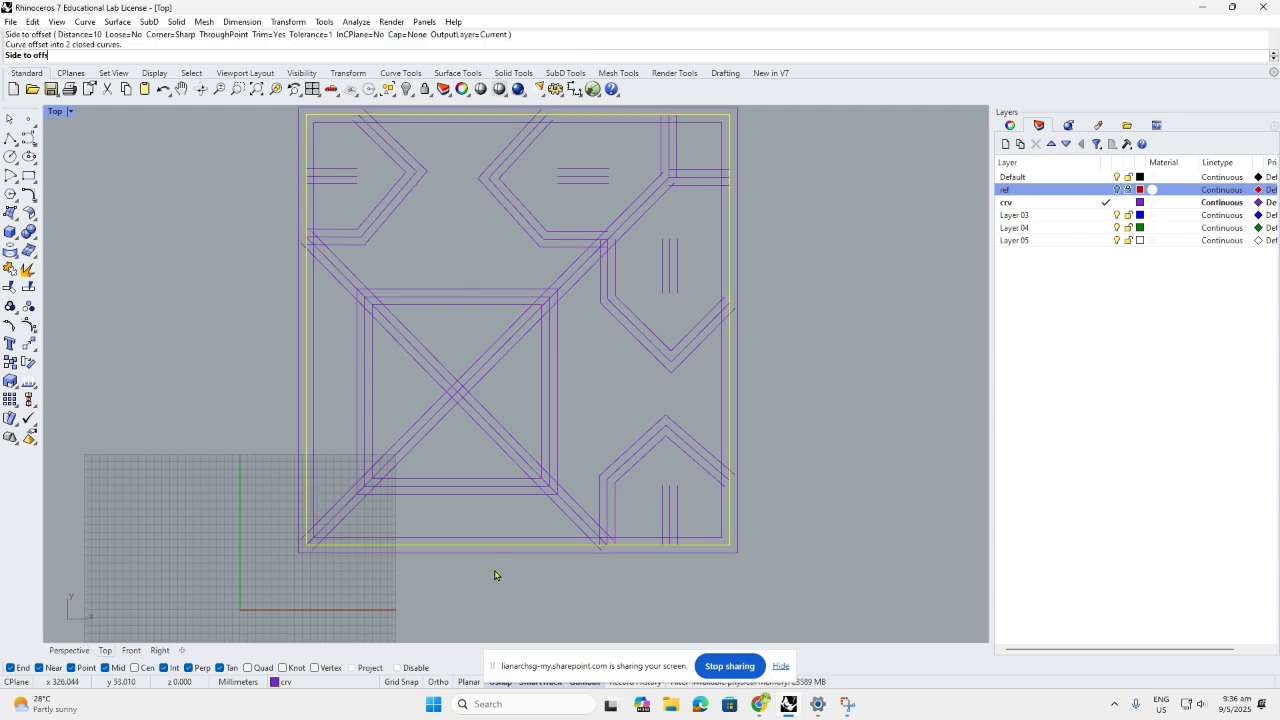
- Close the free end of the upper-left horizontal strip with a polyline between its outer lines' endpoints
scroll(689, 569, down, 2)
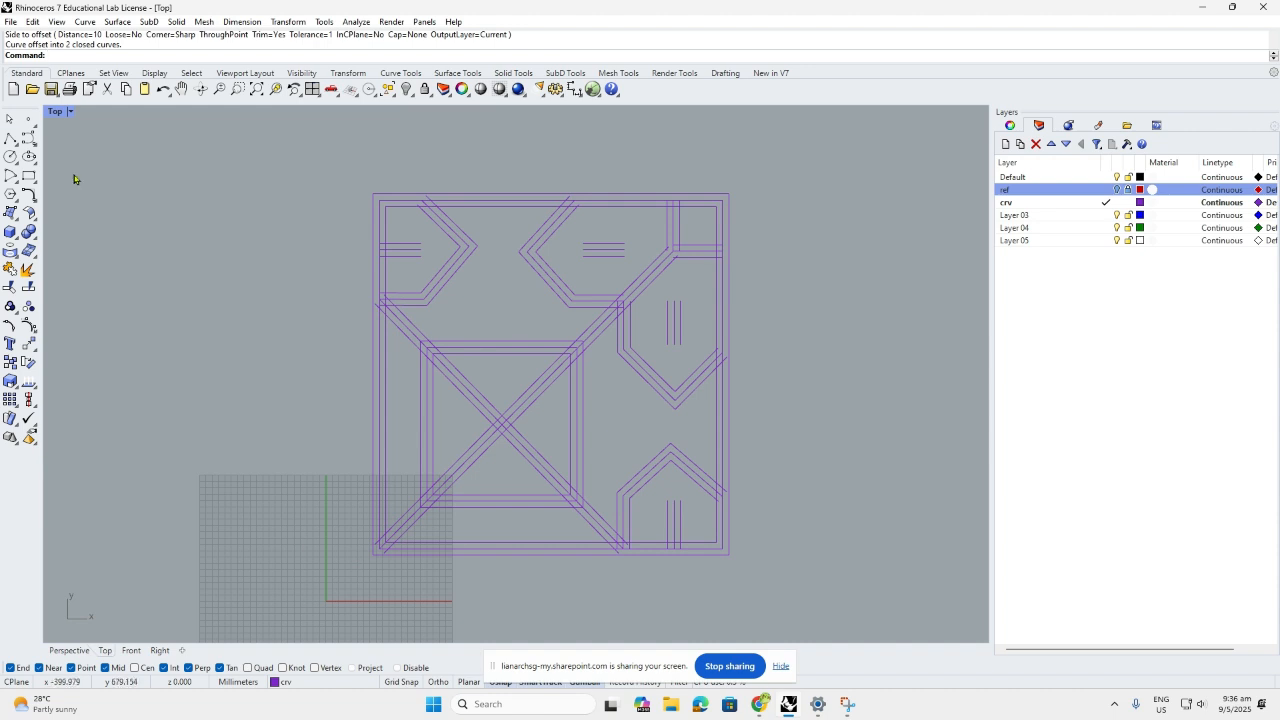
click(9, 140)
scroll(435, 235, up, 5)
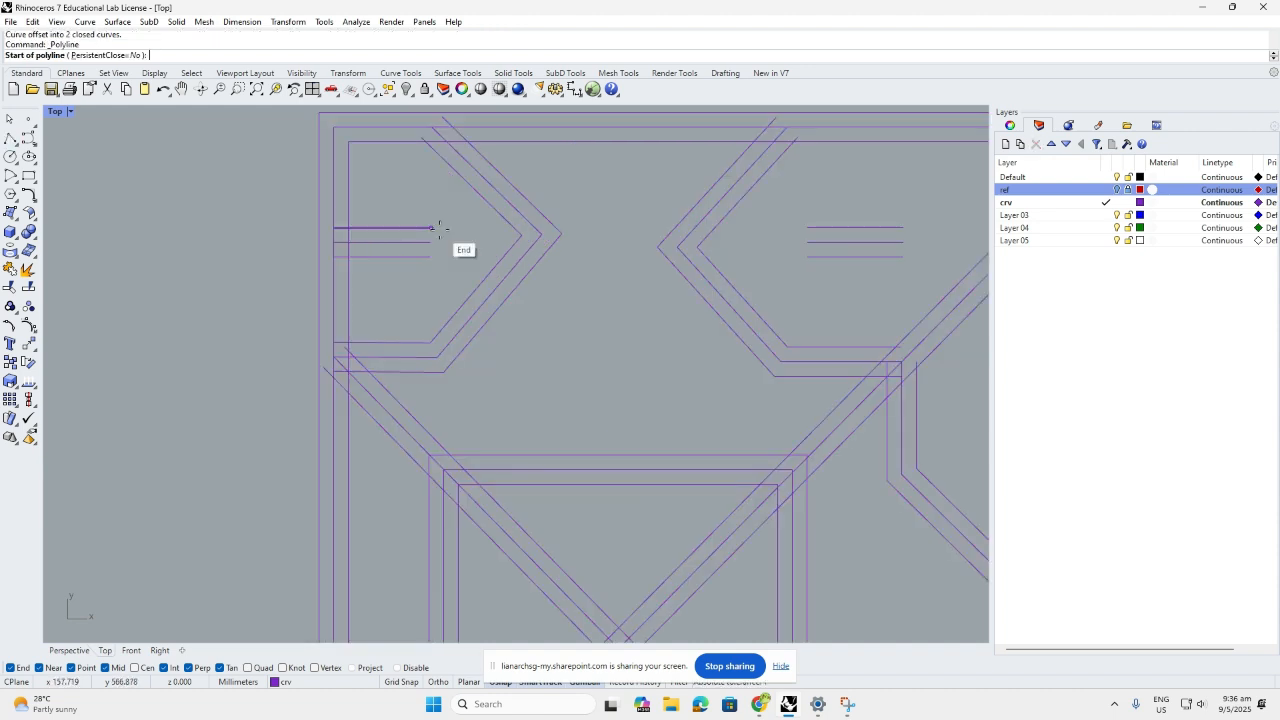
click(440, 229)
click(431, 257)
key(Return)
- Close both ends of the upper-middle horizontal strip with polylines between its outer lines' endpoints
scroll(437, 257, down, 3)
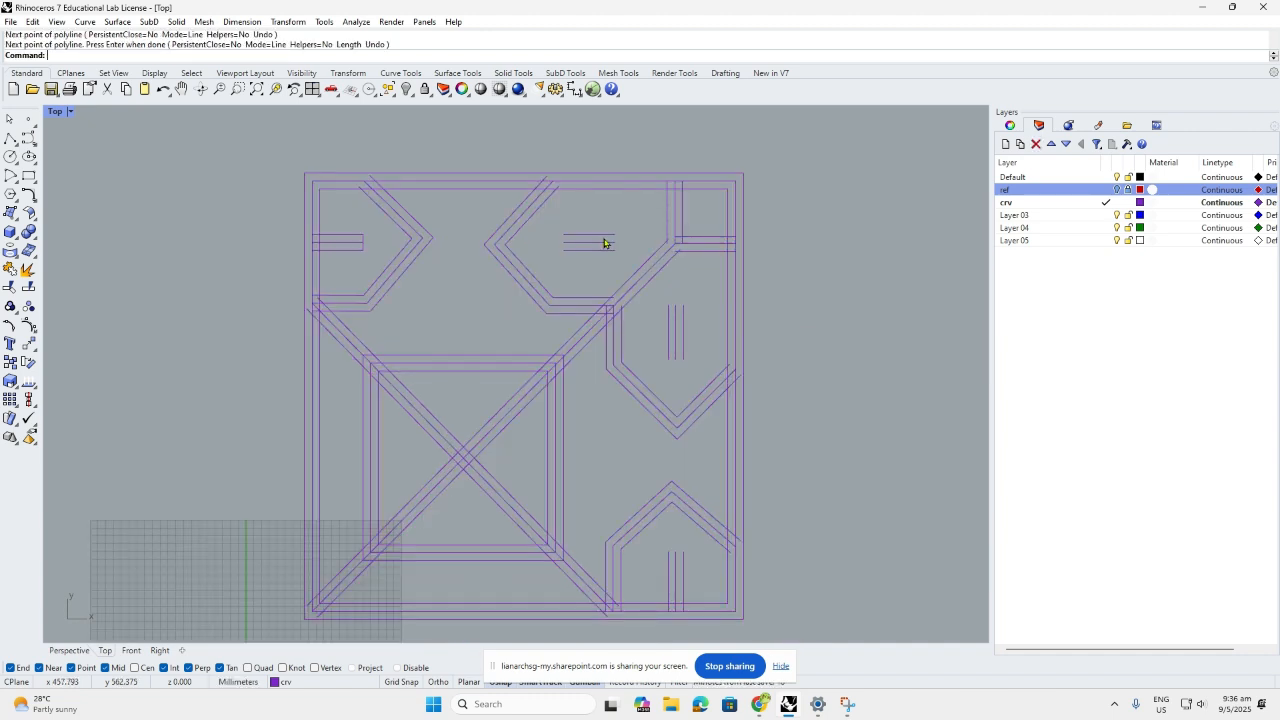
key(Return)
scroll(607, 237, up, 5)
click(523, 233)
click(522, 262)
key(Return)
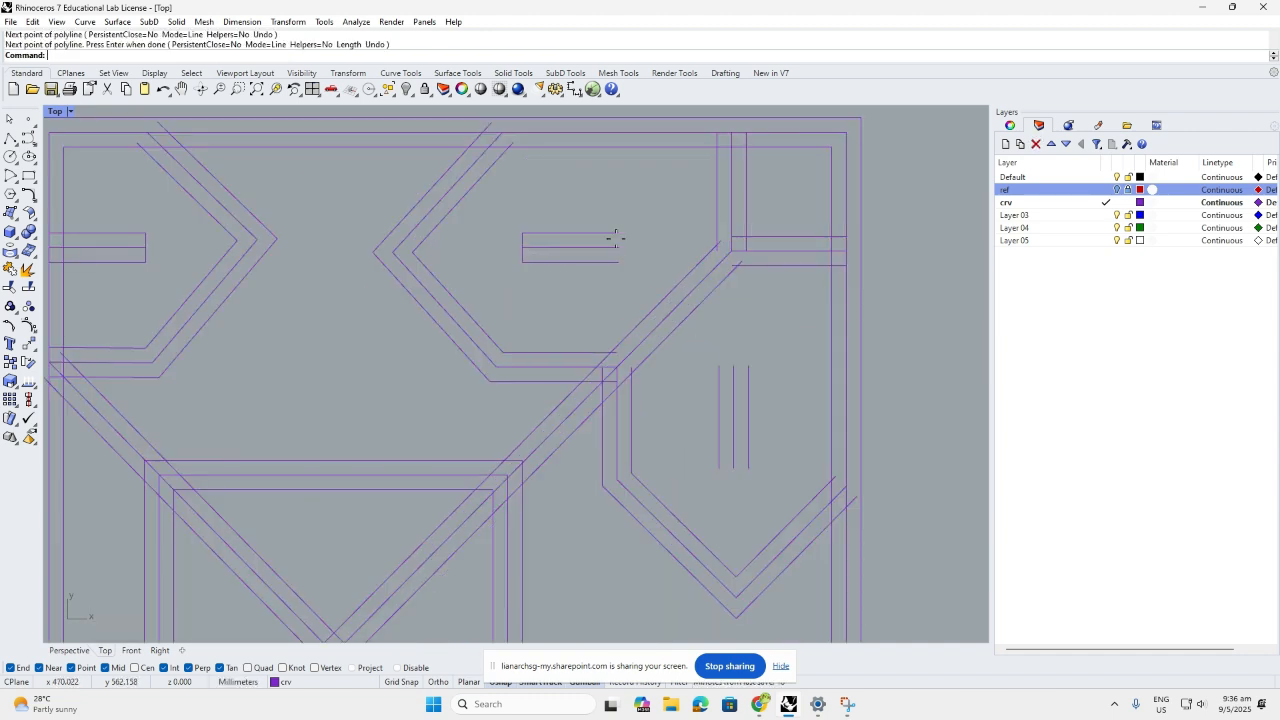
key(Return)
click(618, 233)
click(620, 263)
key(Return)
- Close the upper and lower ends of the right-hand vertical strip with polylines
key(Return)
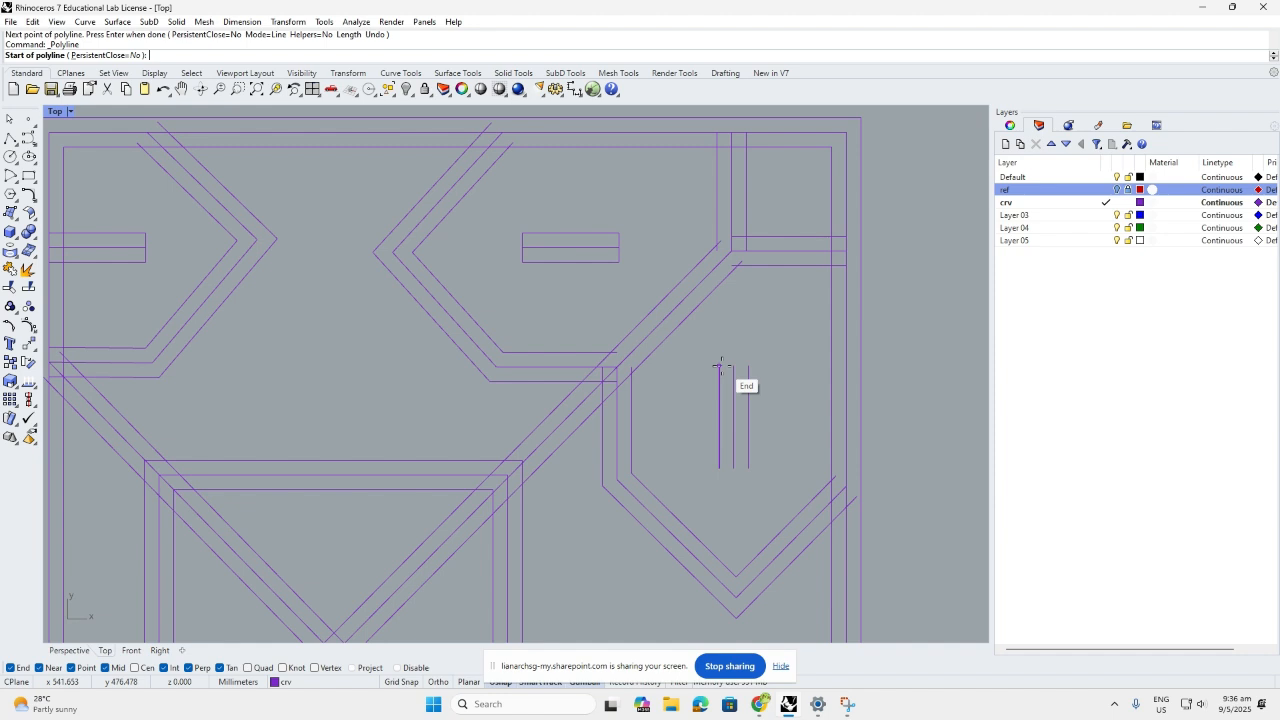
click(720, 366)
click(754, 371)
key(Return)
key(Return)
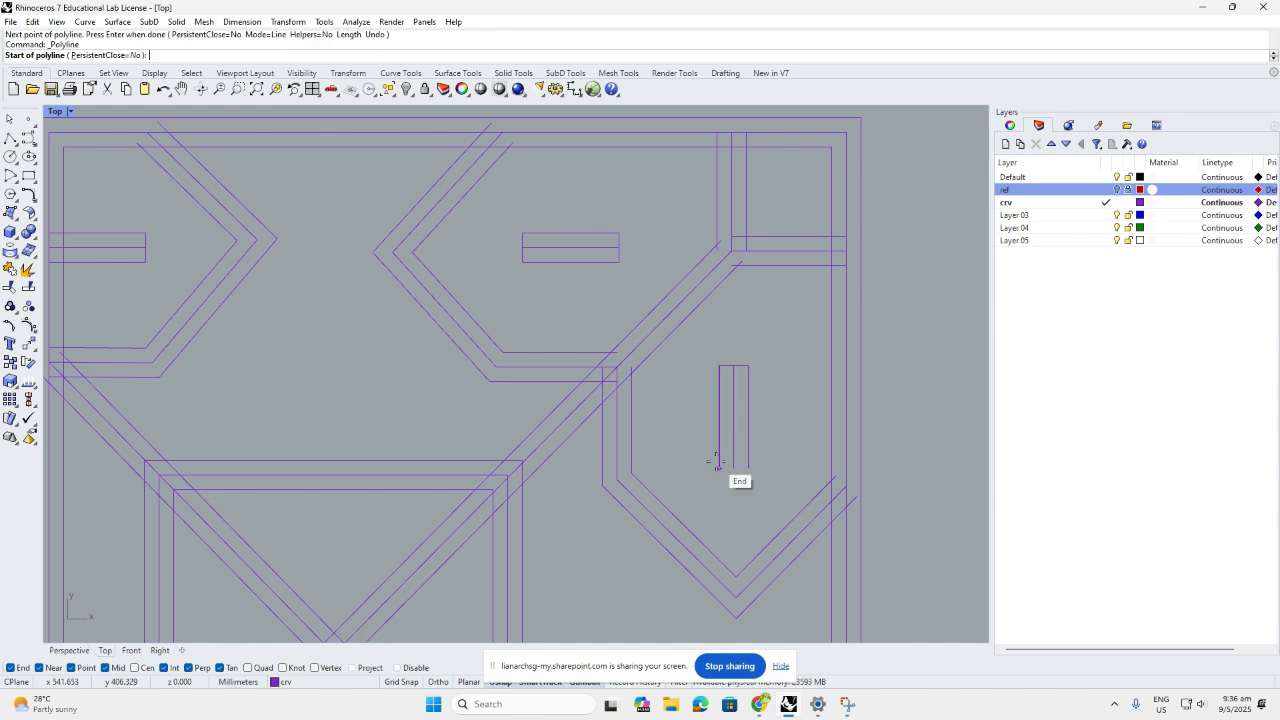
click(716, 462)
click(748, 468)
key(Return)
- Close the upper end of the lower-right vertical strip with a polyline between its outer lines' endpoints
scroll(623, 490, down, 4)
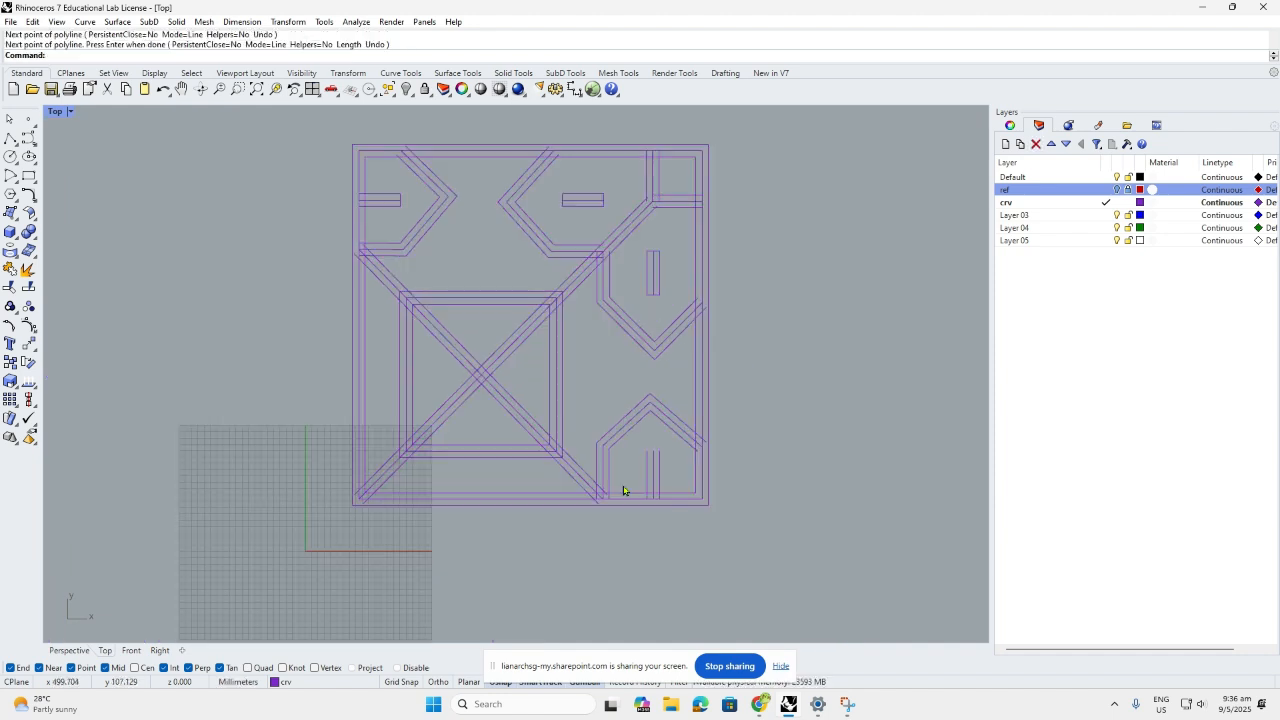
scroll(635, 470, up, 3)
key(Return)
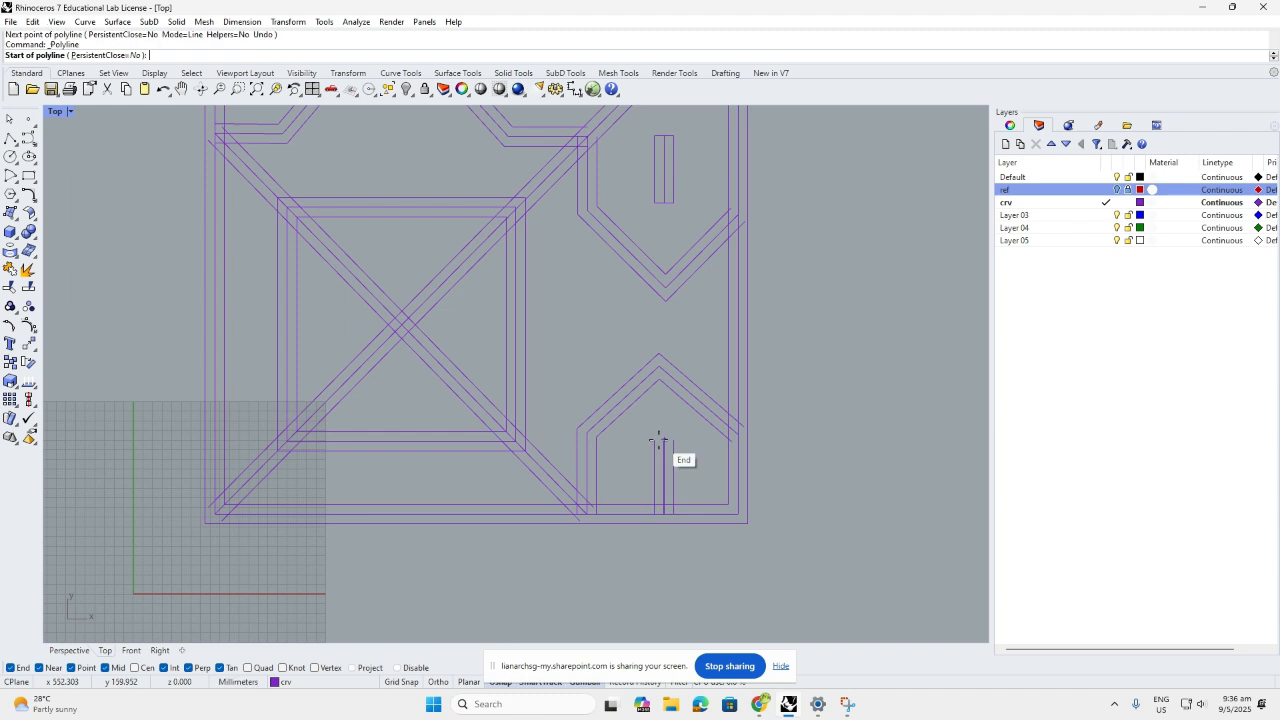
click(658, 441)
click(675, 440)
key(Return)
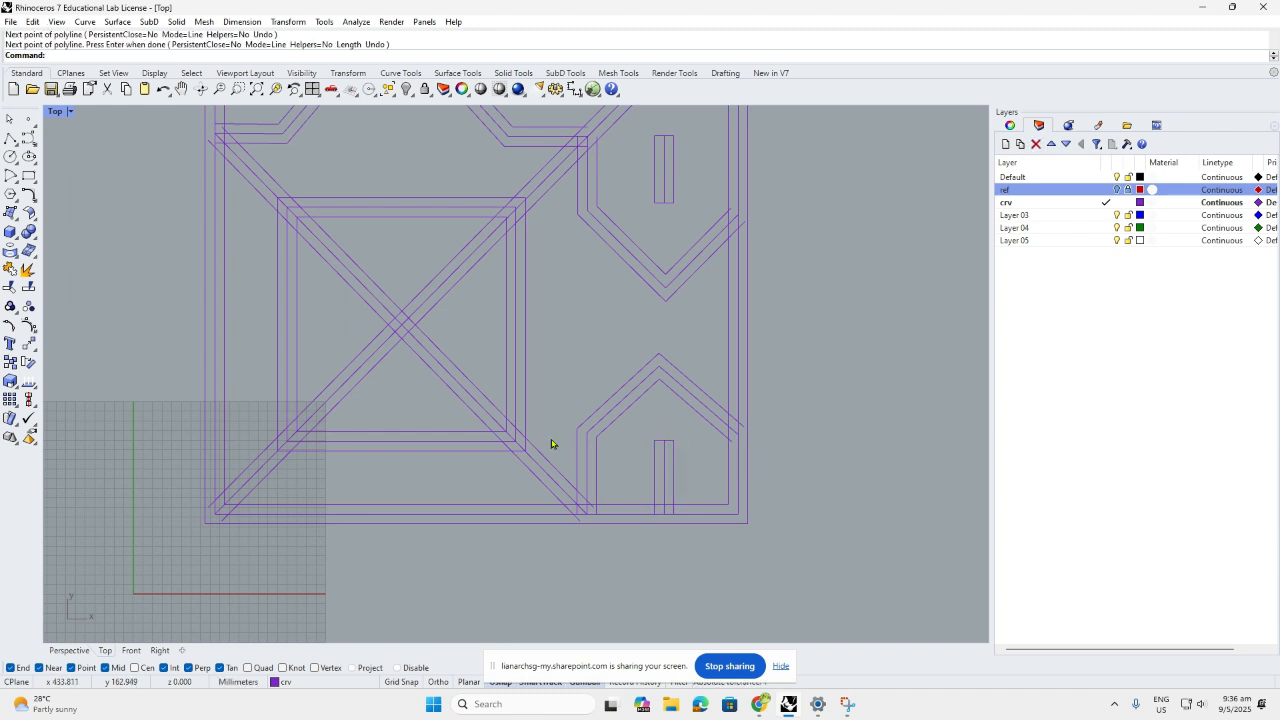
- Using all curves as cutting objects, trim the overlapping lines at the outer frame's lower-left corner
scroll(520, 420, down, 3)
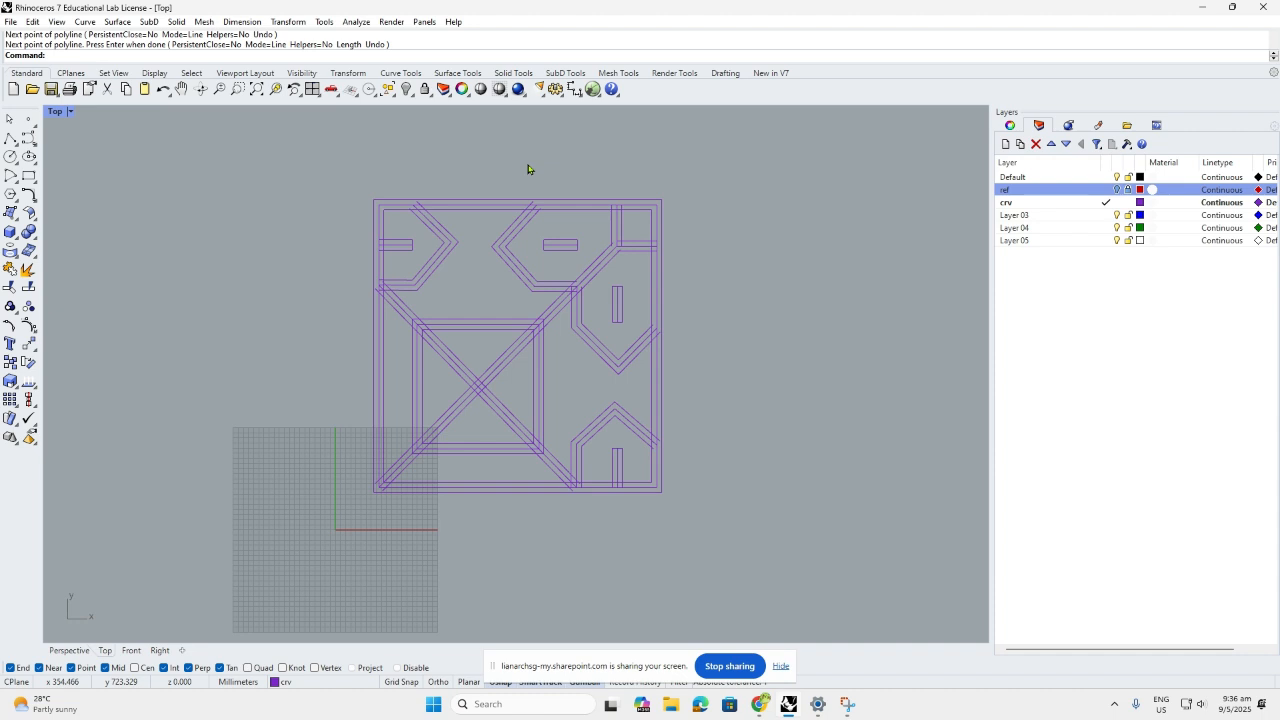
drag(701, 509, 298, 178)
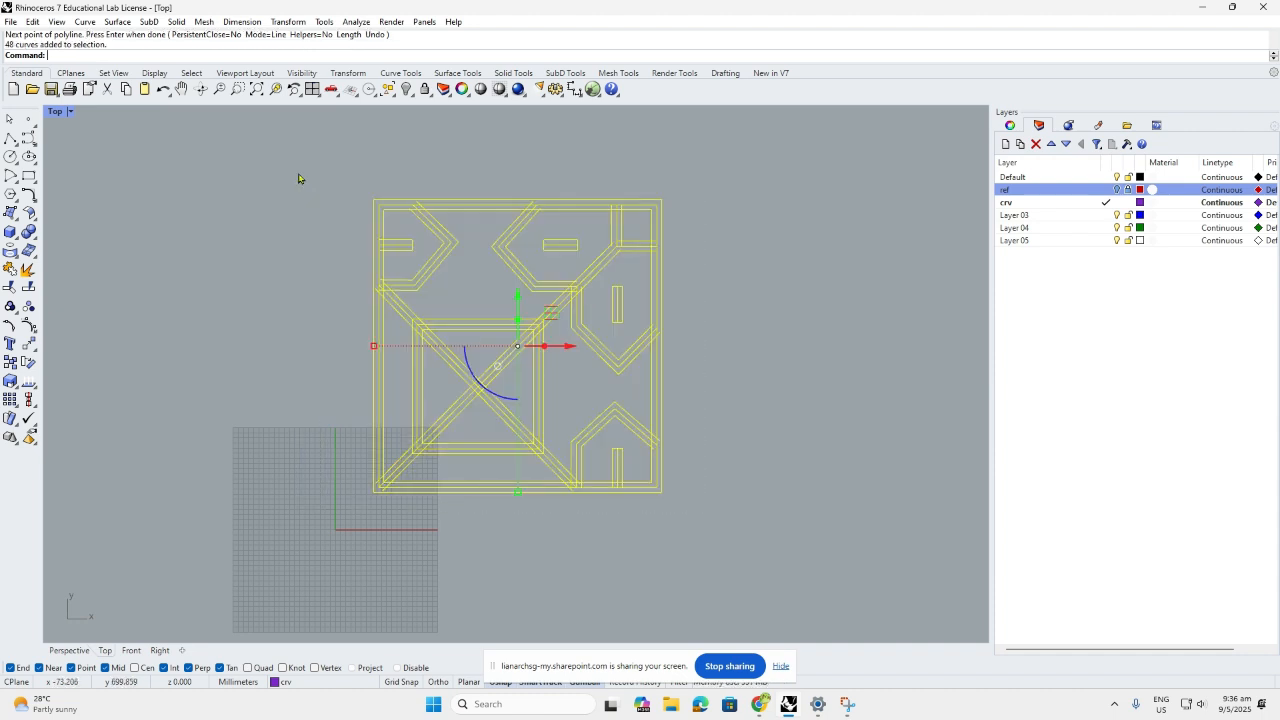
text(Tr)
key(Return)
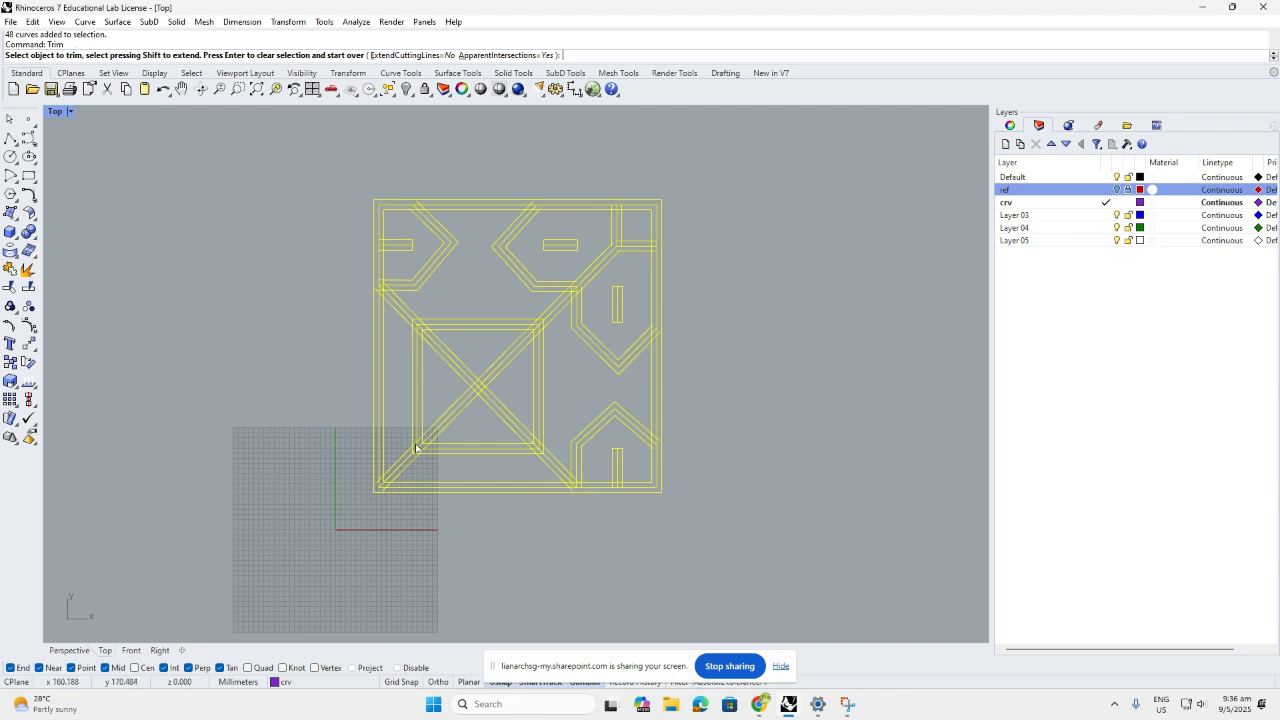
scroll(405, 507, up, 10)
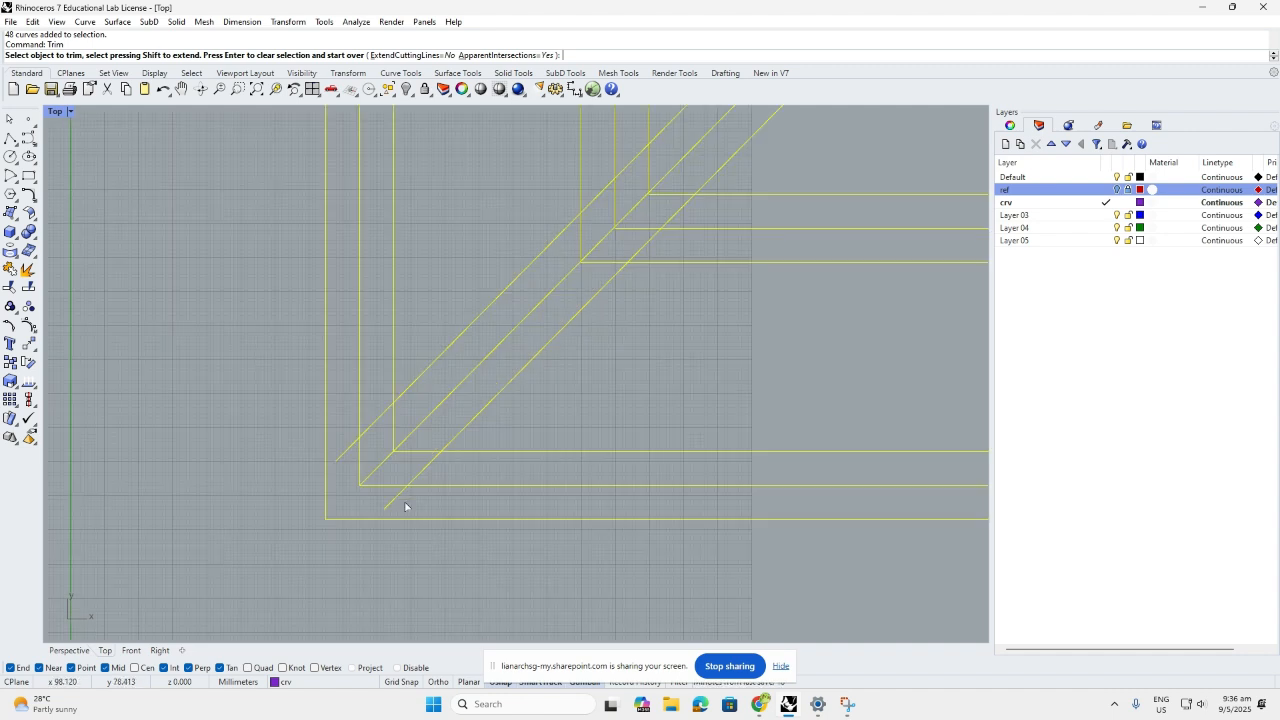
drag(405, 504, 345, 340)
drag(427, 458, 390, 416)
- Trim the diagonal's centre line and the overlapping segments at the inner square's lower-left corner
scroll(430, 400, down, 2)
right_drag(642, 215, 509, 360)
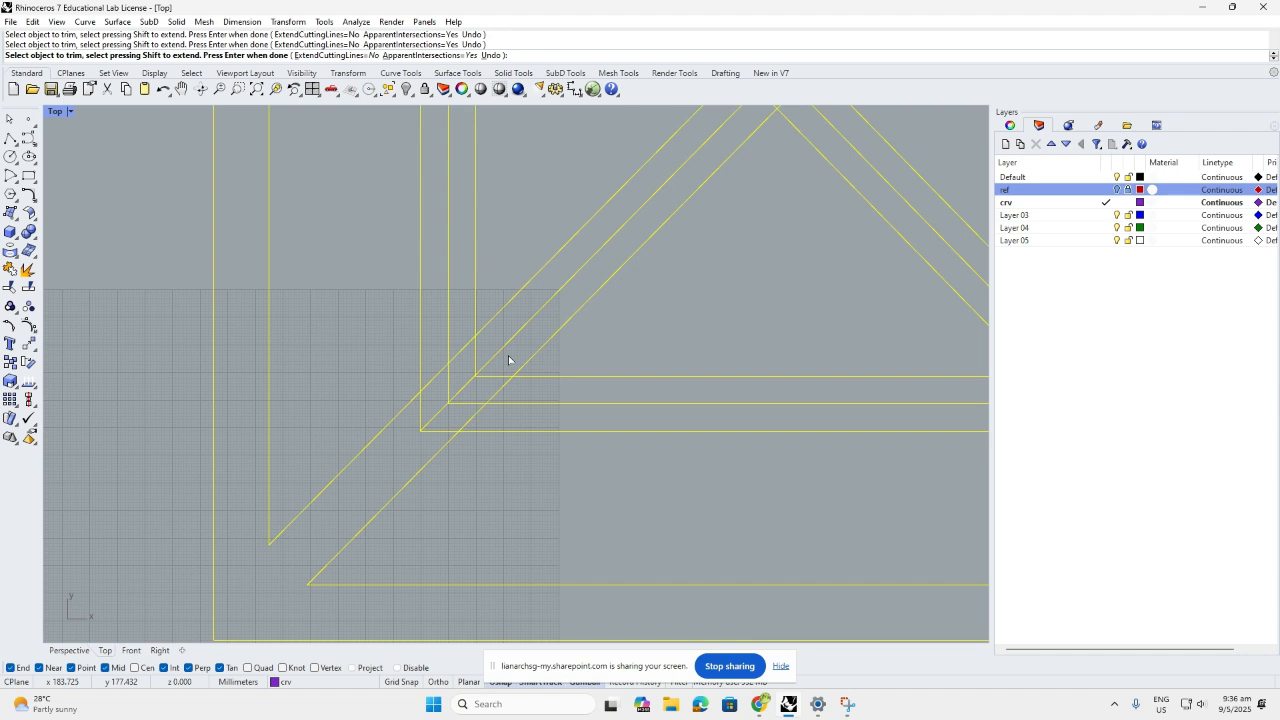
scroll(500, 368, up, 3)
drag(403, 487, 367, 445)
drag(405, 451, 348, 456)
drag(434, 442, 393, 394)
scroll(449, 386, up, 4)
drag(491, 389, 444, 329)
scroll(356, 412, down, 8)
scroll(431, 457, down, 2)
drag(433, 432, 365, 367)
- Trim the overlapping segments where the two diagonals cross, leaving an open X-shaped intersection
scroll(451, 423, down, 4)
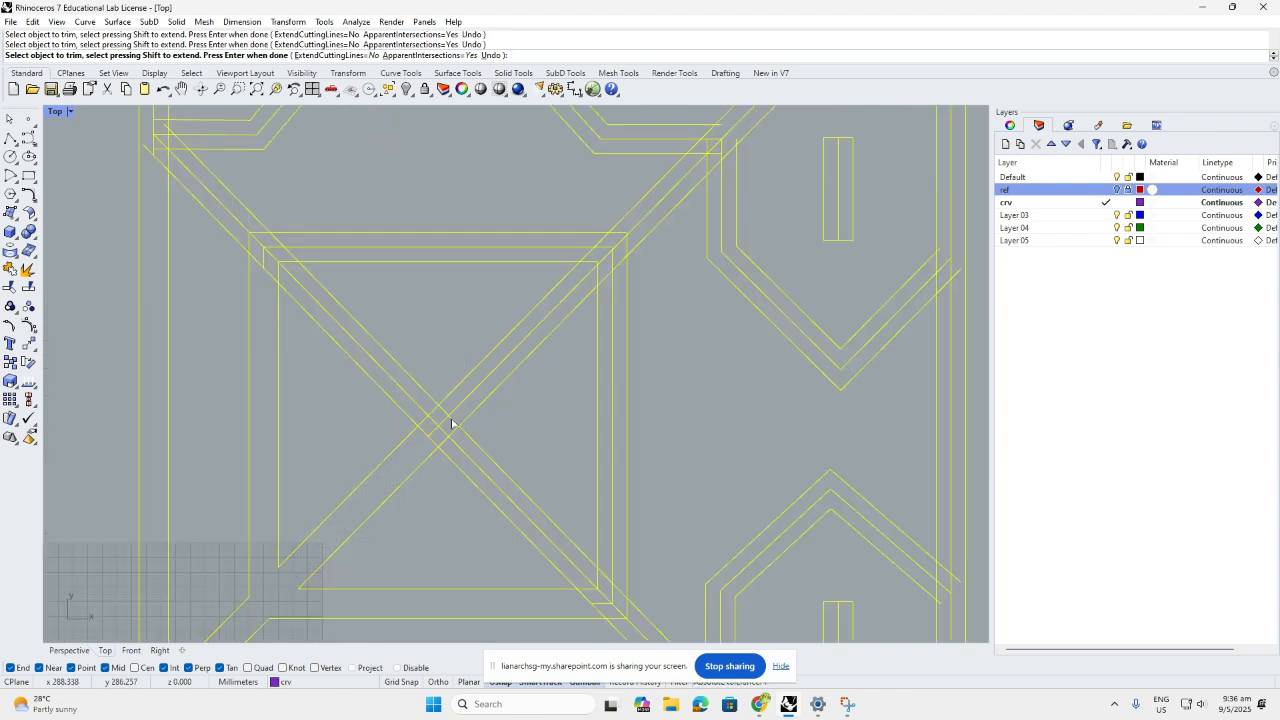
scroll(475, 471, up, 5)
drag(475, 471, 386, 389)
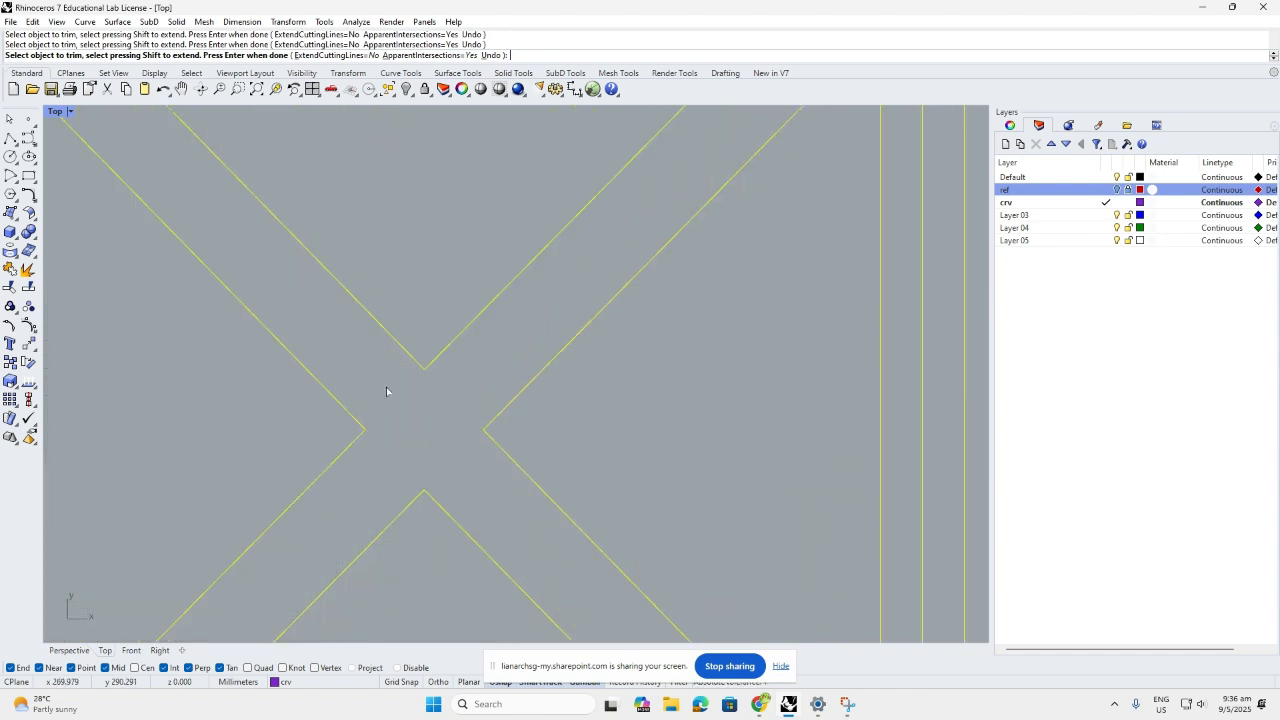
- Trim the overlapping segments at the inner square's upper-left corner where the diagonal passes through
scroll(386, 391, down, 5)
scroll(317, 467, up, 5)
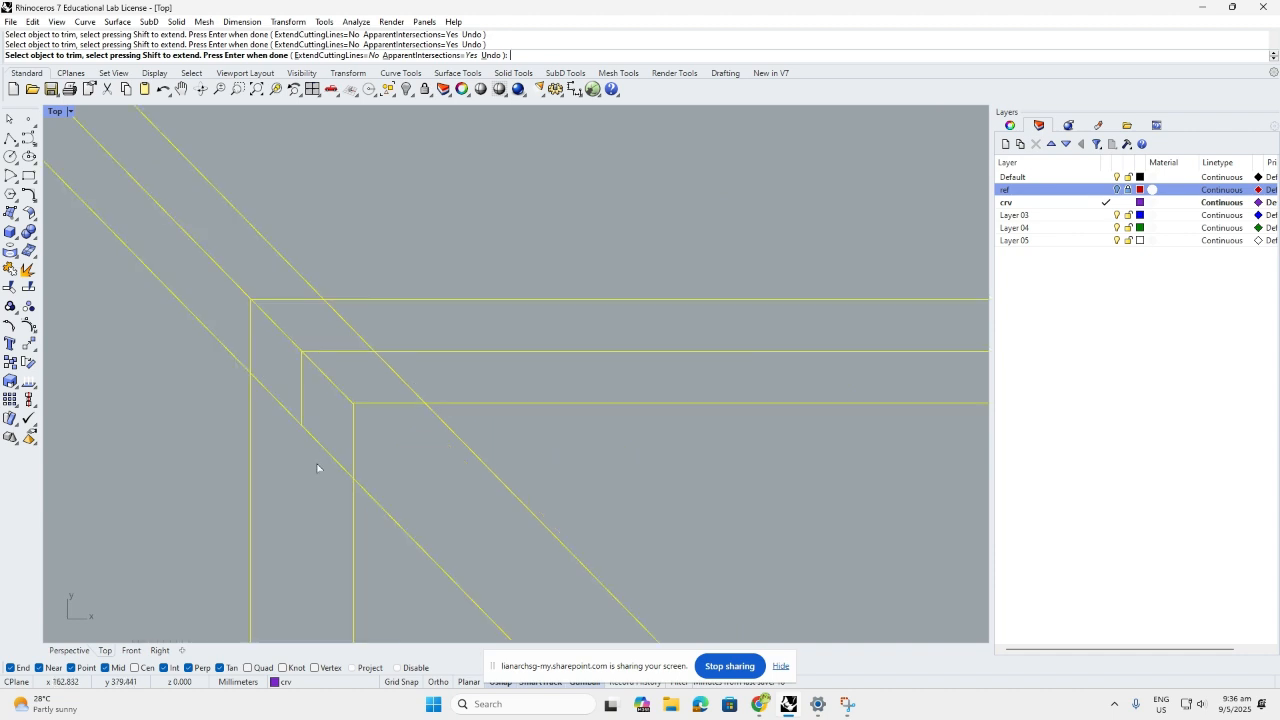
mouse_move(317, 467)
mouse_down()
mouse_move(385, 350)
mouse_move(375, 437)
mouse_move(237, 290)
mouse_up()
- Trim the overlapping segments where the diagonal and the upper-left angled band meet the outer frame's left side
scroll(270, 300, down, 3)
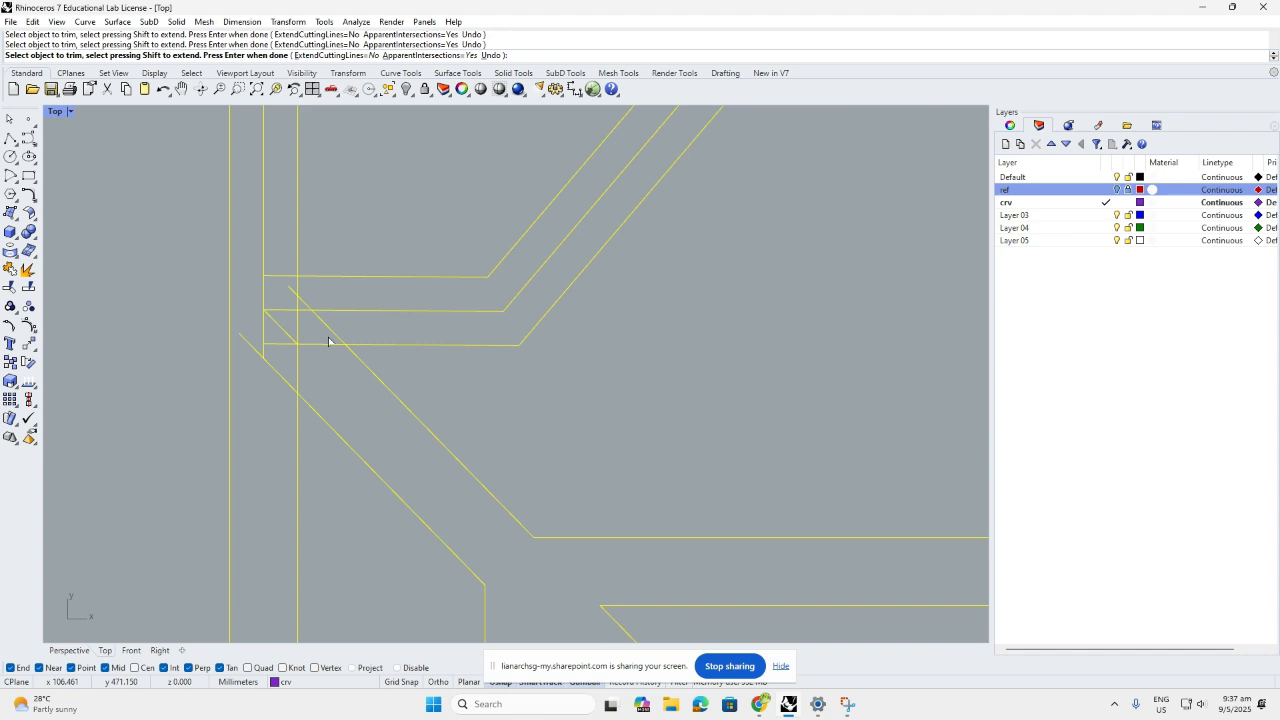
scroll(328, 341, up, 2)
drag(312, 370, 212, 268)
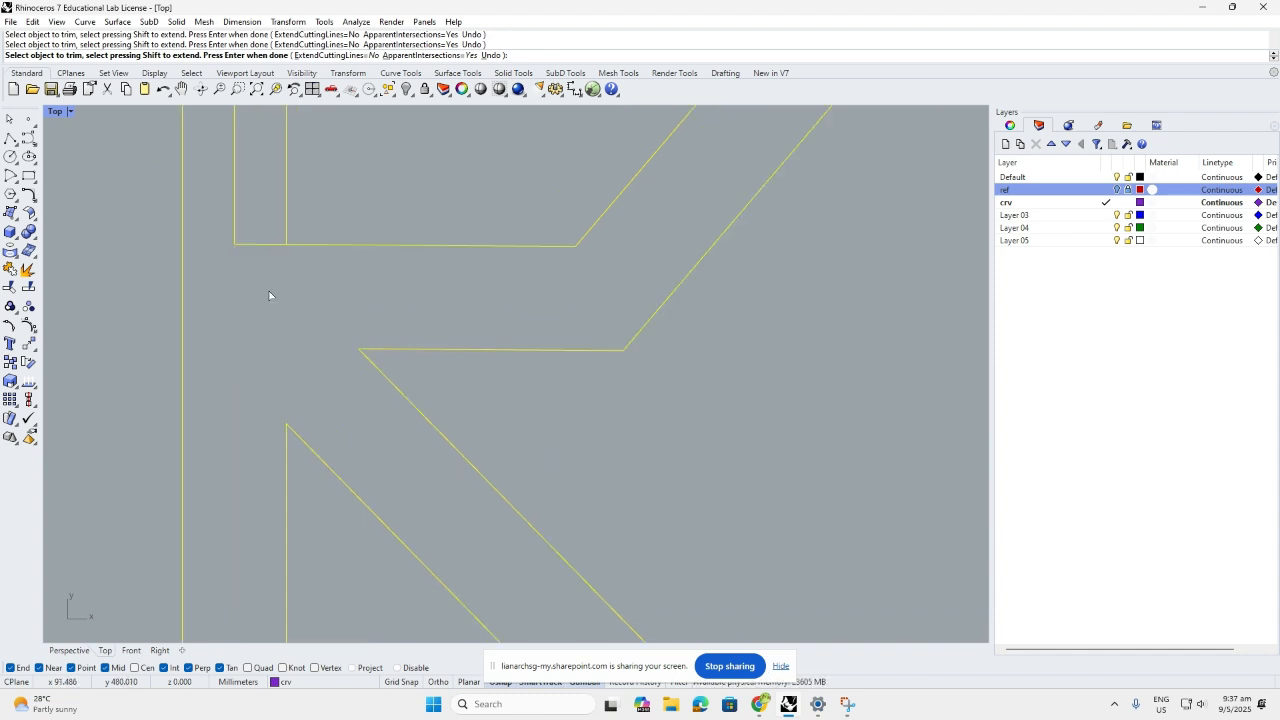
scroll(268, 295, down, 2)
scroll(422, 480, down, 4)
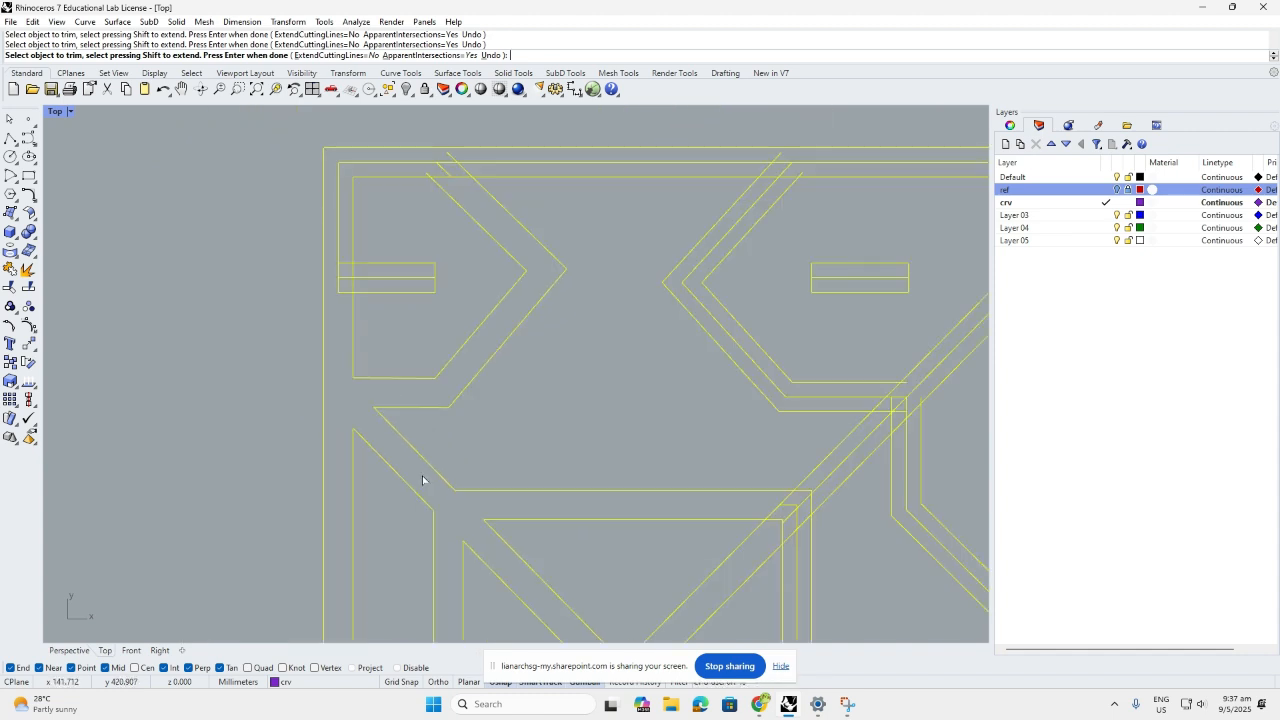
- Trim the overlaps where the short horizontal strip meets the outer frame's left side and where the upper-left angled band meets the frame's top
scroll(422, 480, up, 4)
drag(409, 428, 336, 398)
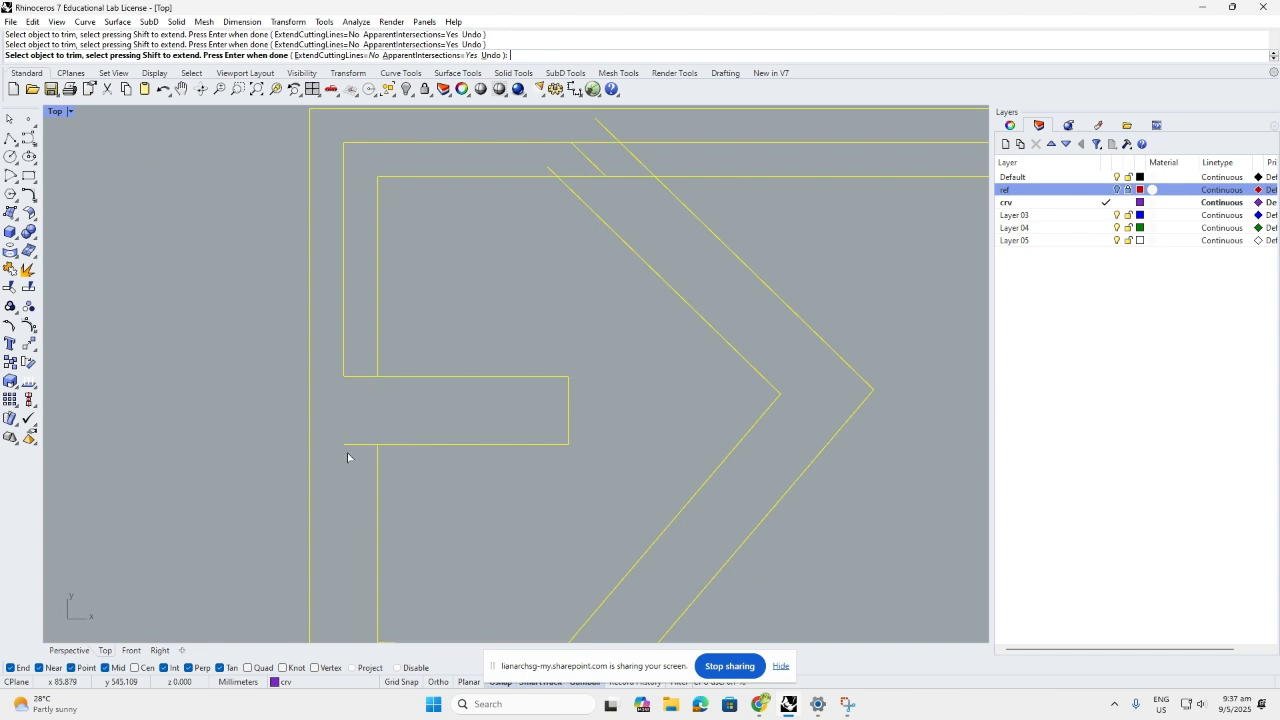
drag(347, 452, 326, 322)
scroll(618, 185, up, 6)
right_drag(618, 185, 414, 275)
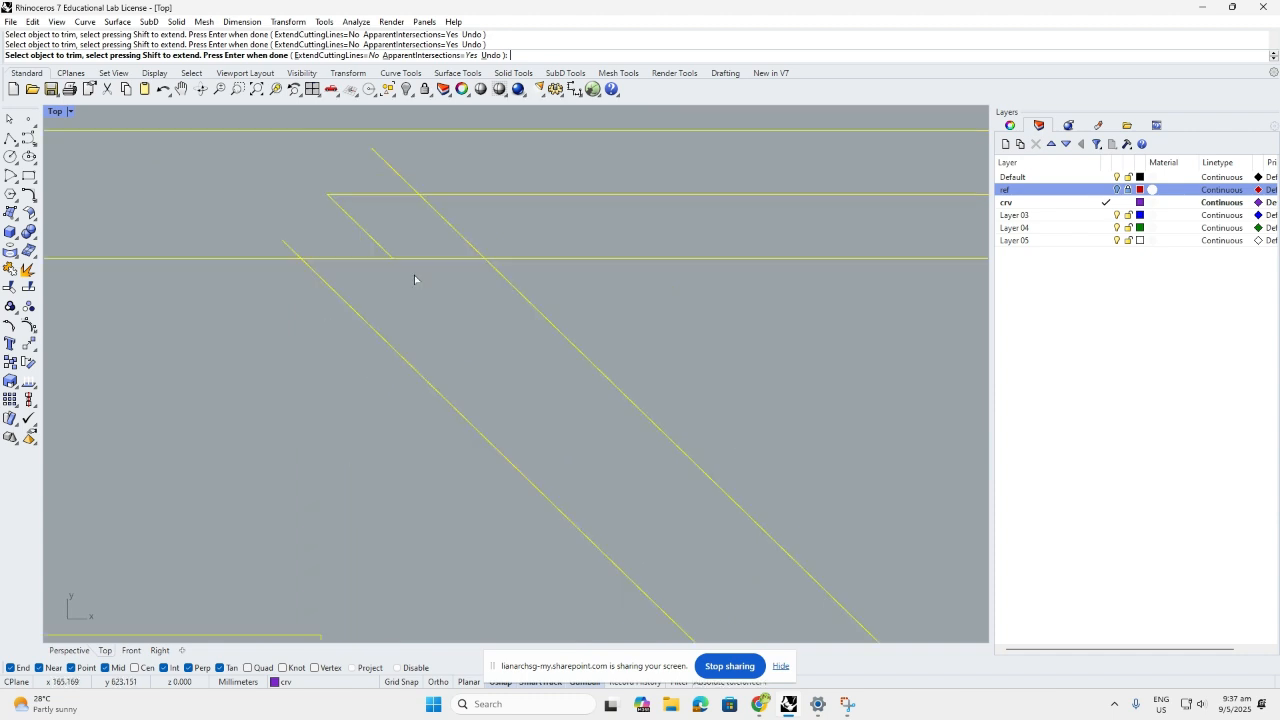
drag(414, 275, 326, 180)
scroll(377, 220, down, 3)
- Trim the centre line and overlapping segments where the second angled band meets the middle of the outer frame's top side
scroll(879, 246, up, 8)
right_drag(879, 246, 598, 278)
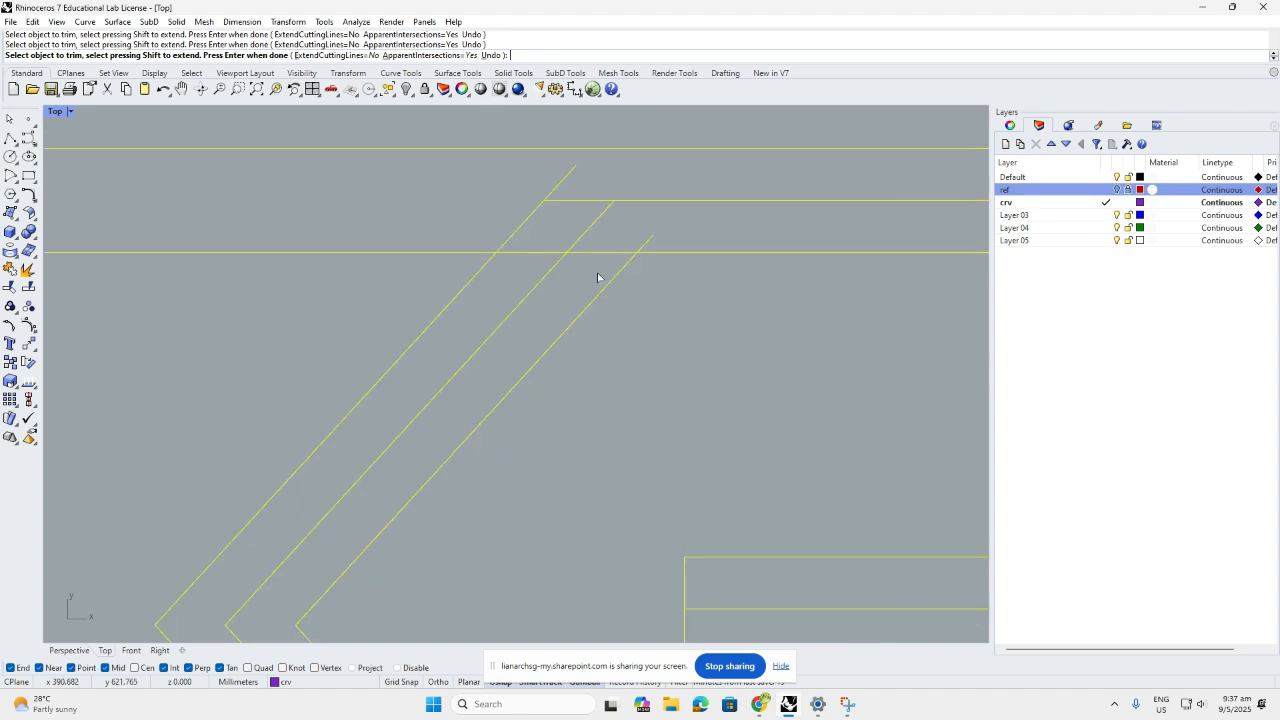
drag(598, 278, 510, 182)
scroll(442, 206, down, 4)
click(591, 203)
scroll(591, 207, up, 6)
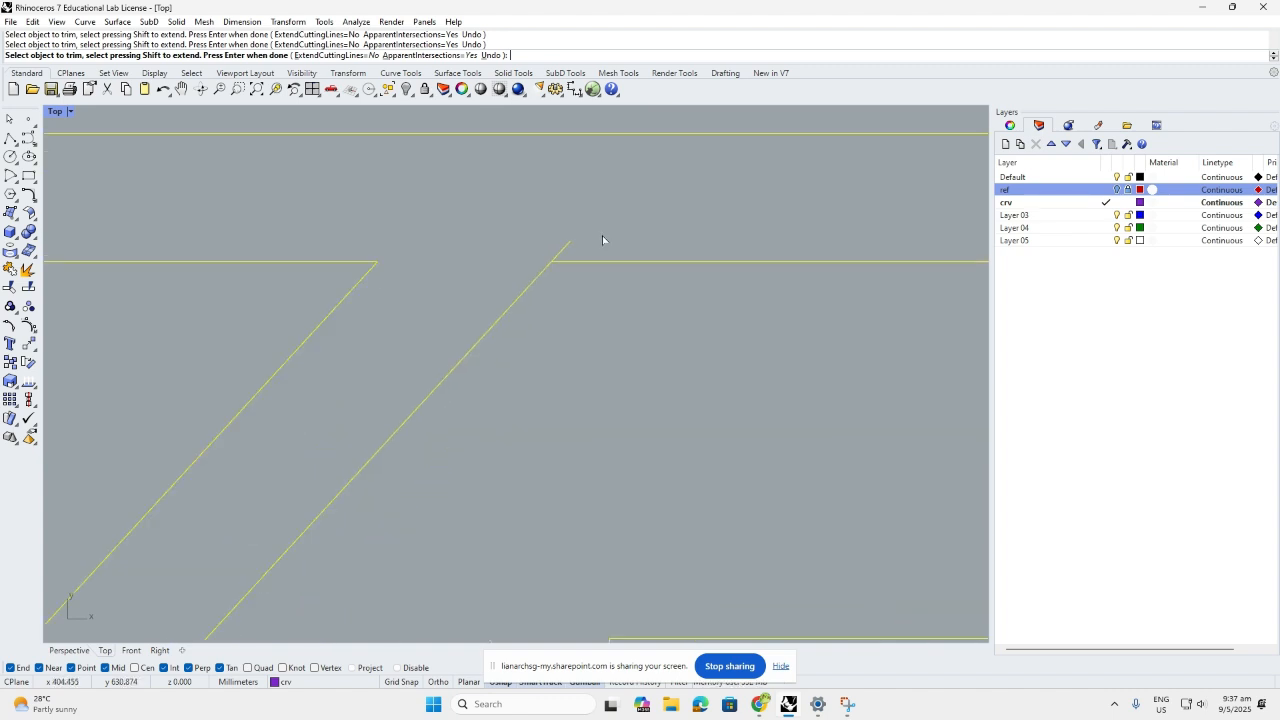
scroll(602, 240, down, 3)
- Trim the overlapping segments where the short vertical band near the upper-right corner meets the outer frame's top side
scroll(630, 239, up, 12)
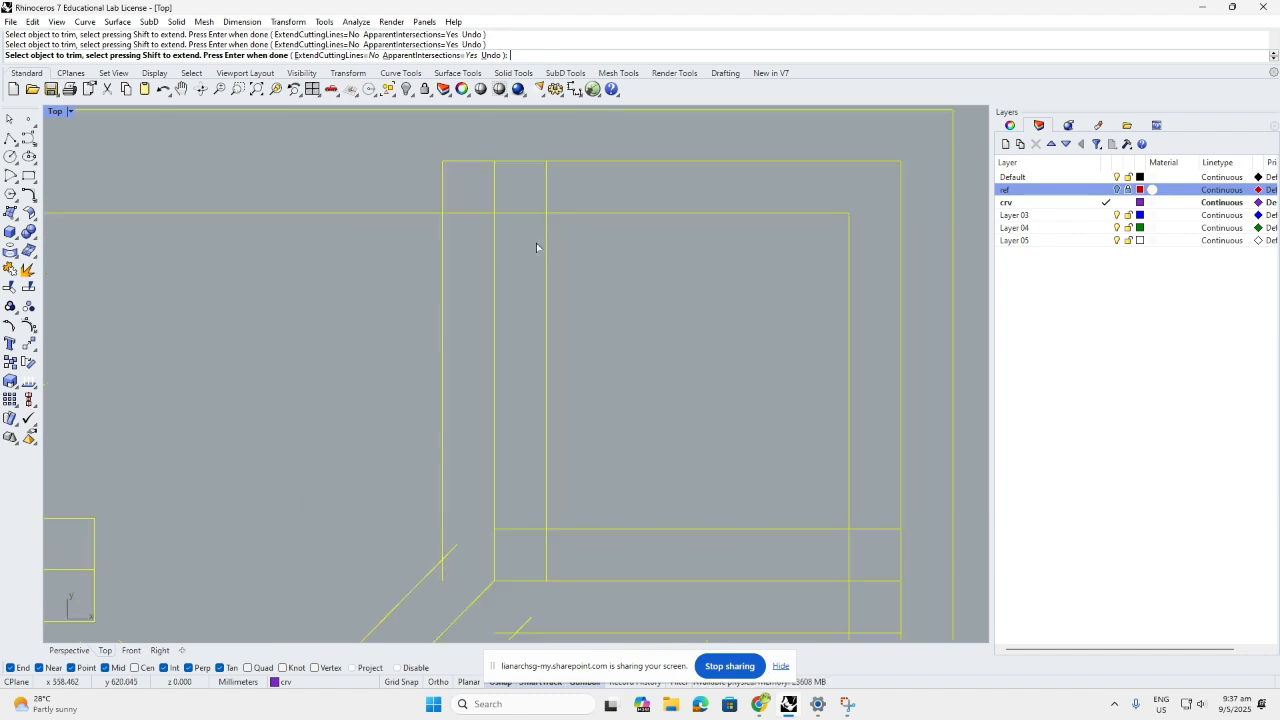
drag(536, 243, 470, 145)
scroll(523, 169, down, 3)
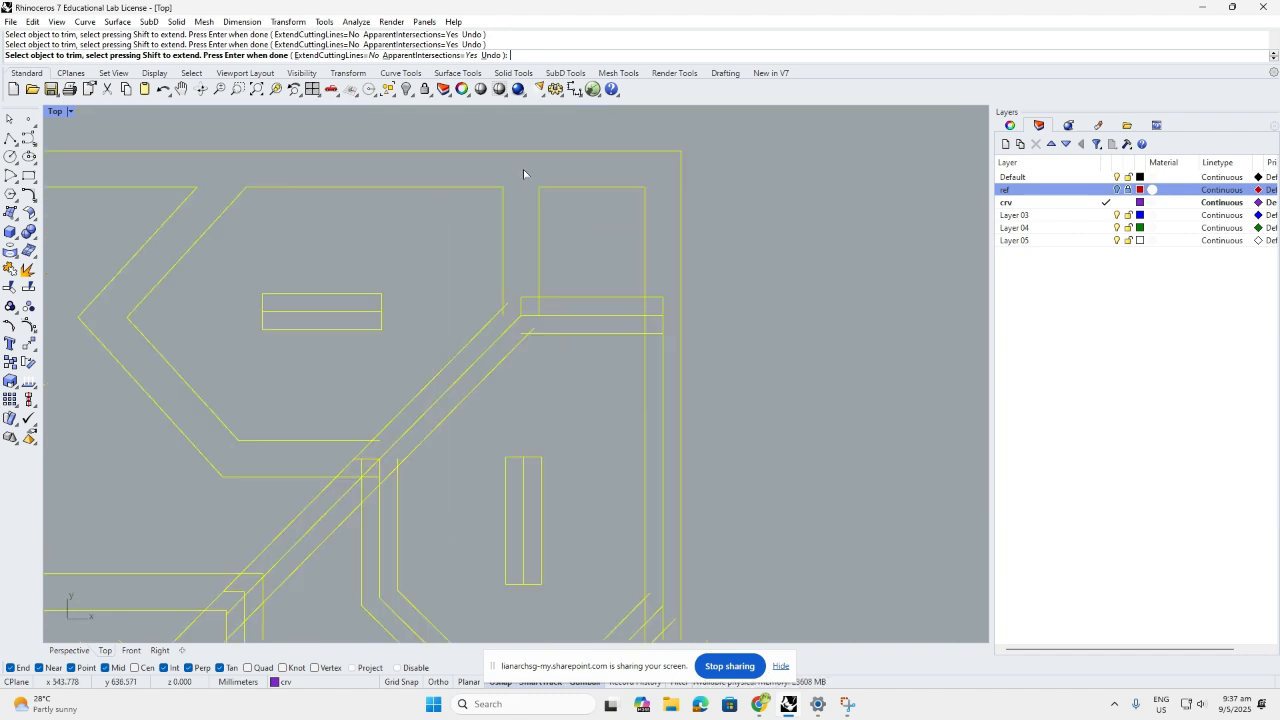
- Trim the overlaps where the diagonal, vertical and horizontal bands join near the upper-right corner, through to the frame's right side
scroll(680, 326, up, 4)
drag(680, 326, 442, 339)
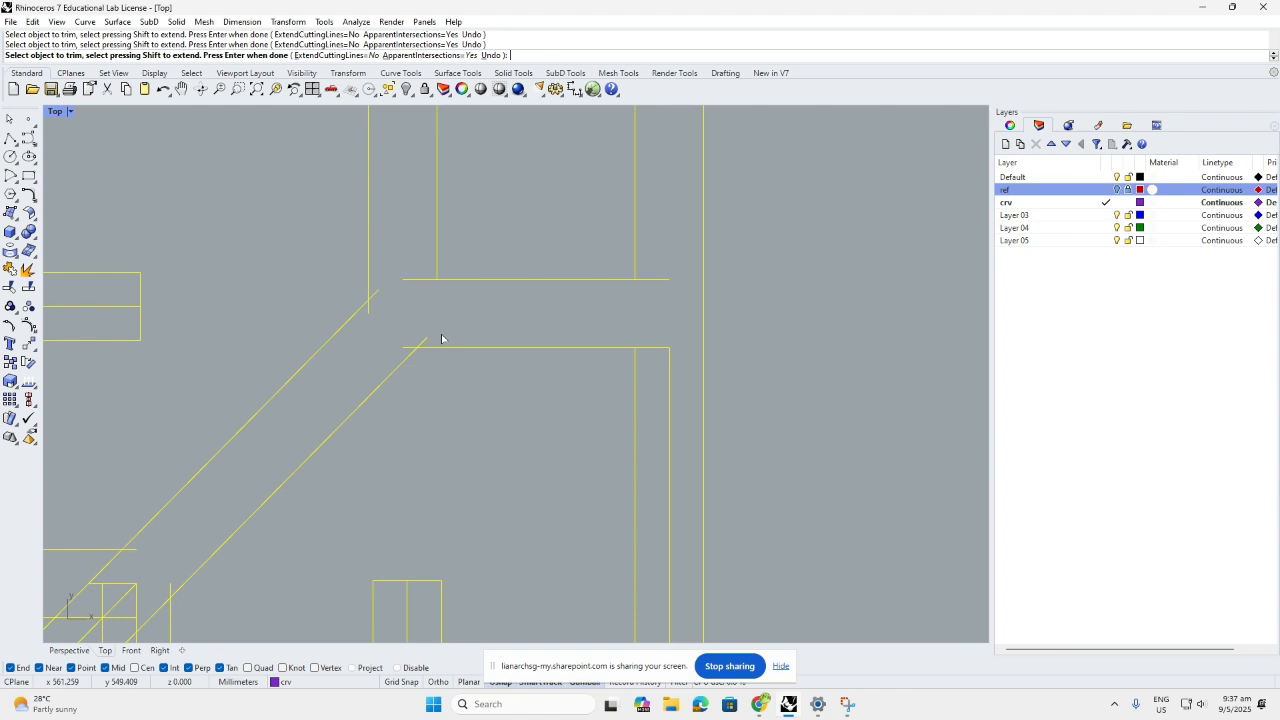
scroll(445, 350, up, 6)
click(420, 358)
drag(366, 396, 222, 248)
drag(372, 217, 250, 125)
scroll(366, 226, down, 8)
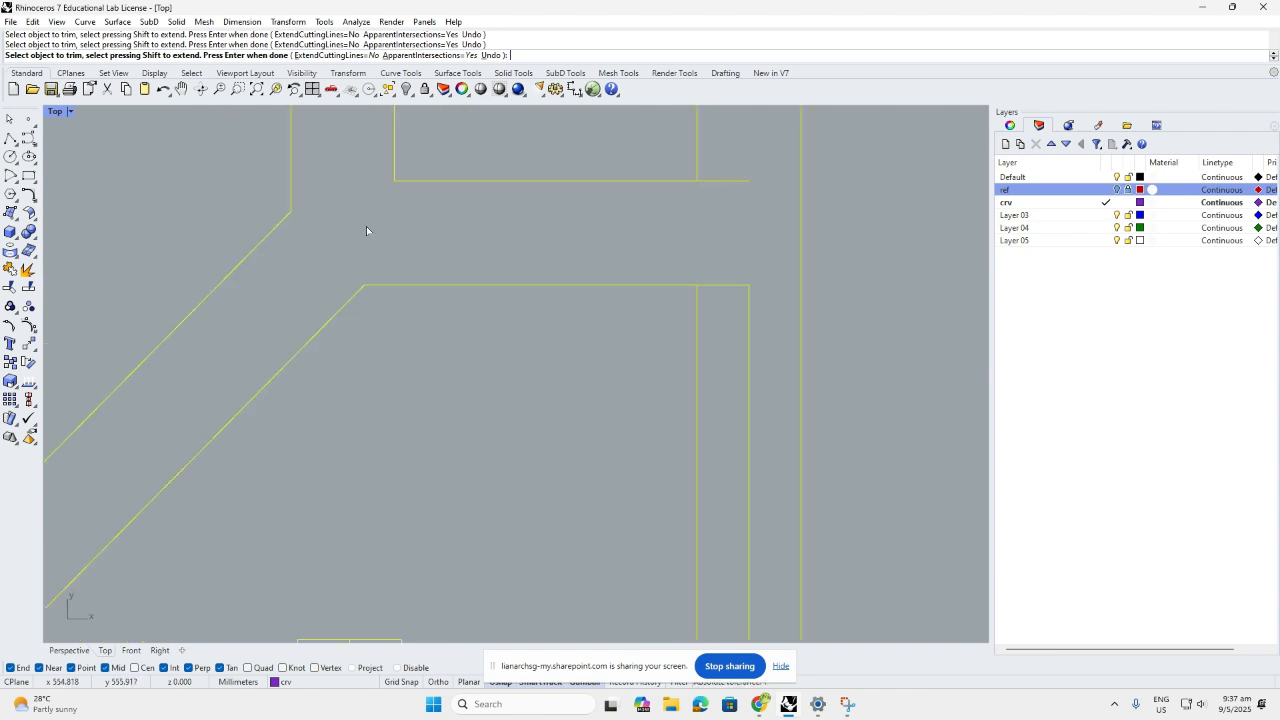
right_drag(765, 313, 560, 262)
scroll(560, 262, down, 2)
- Trim the overlapping segments where the V-shaped band meets the middle of the outer frame's right side
scroll(583, 161, down, 8)
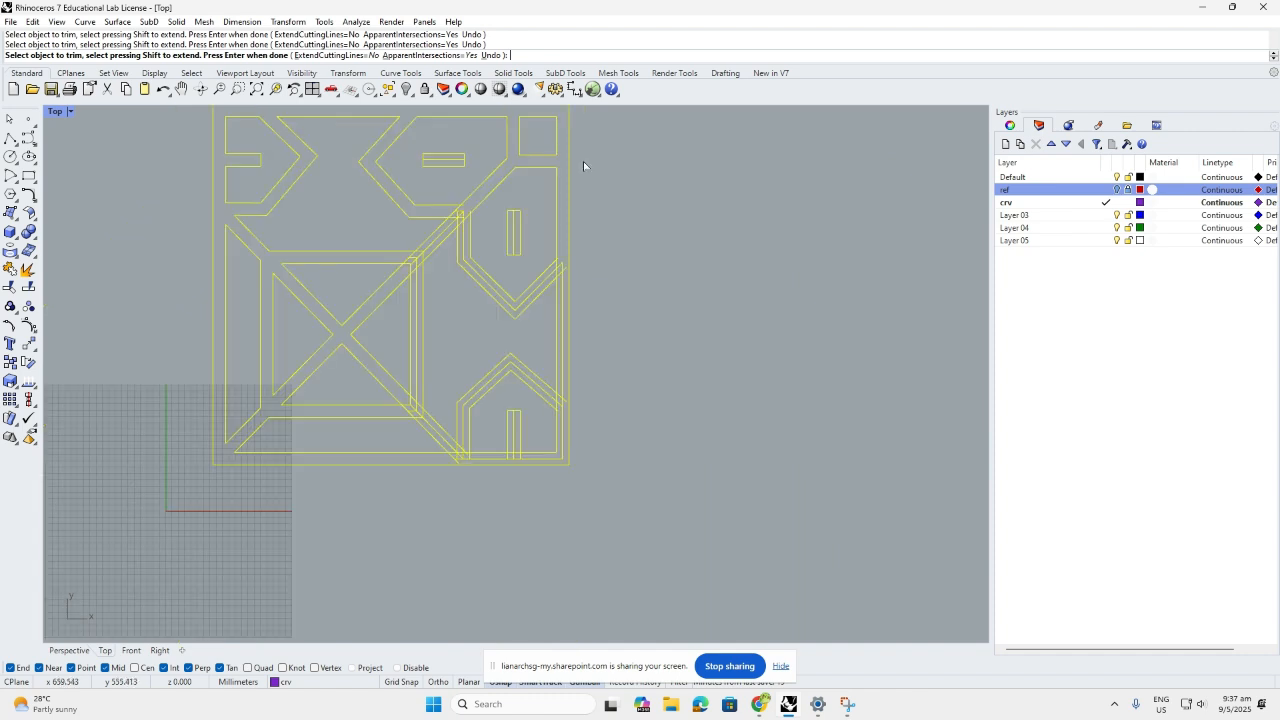
scroll(582, 309, up, 7)
mouse_move(582, 309)
mouse_down()
mouse_move(548, 245)
mouse_move(521, 268)
mouse_up()
scroll(569, 197, down, 5)
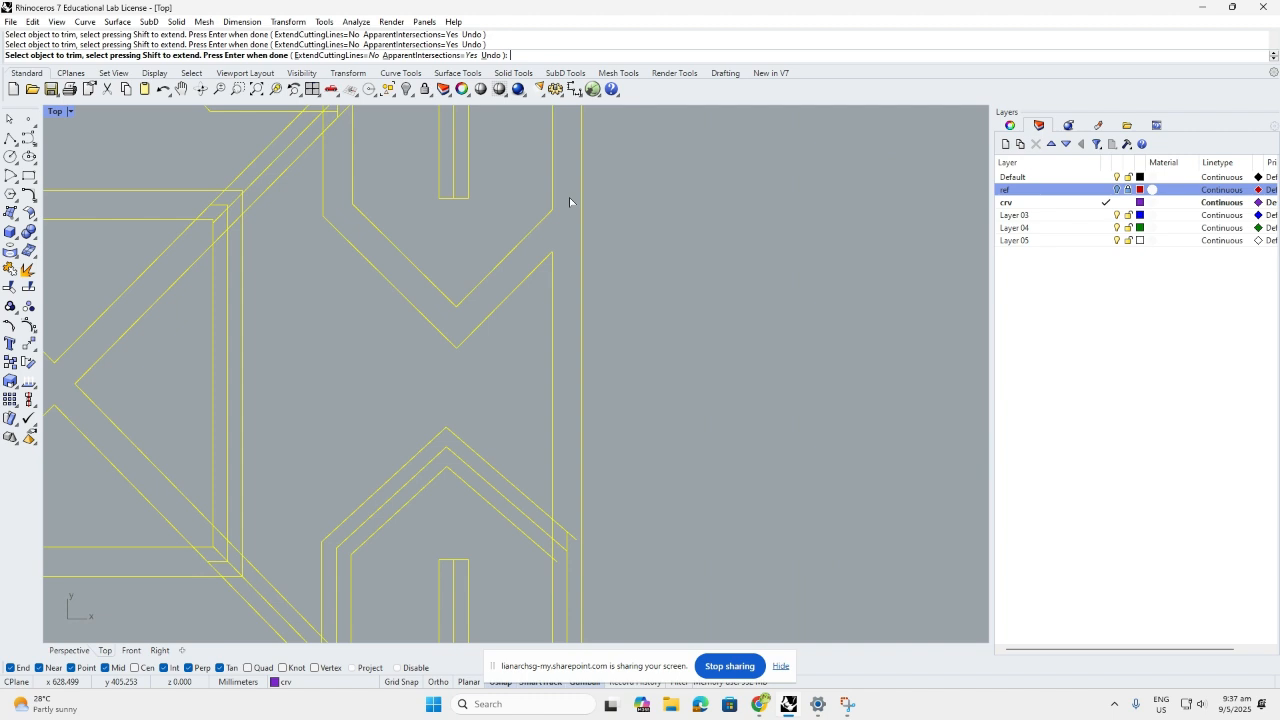
- Trim the overlapping segments where the roof-shaped band in the lower right meets the outer frame's right side
scroll(566, 366, up, 6)
scroll(566, 370, down, 2)
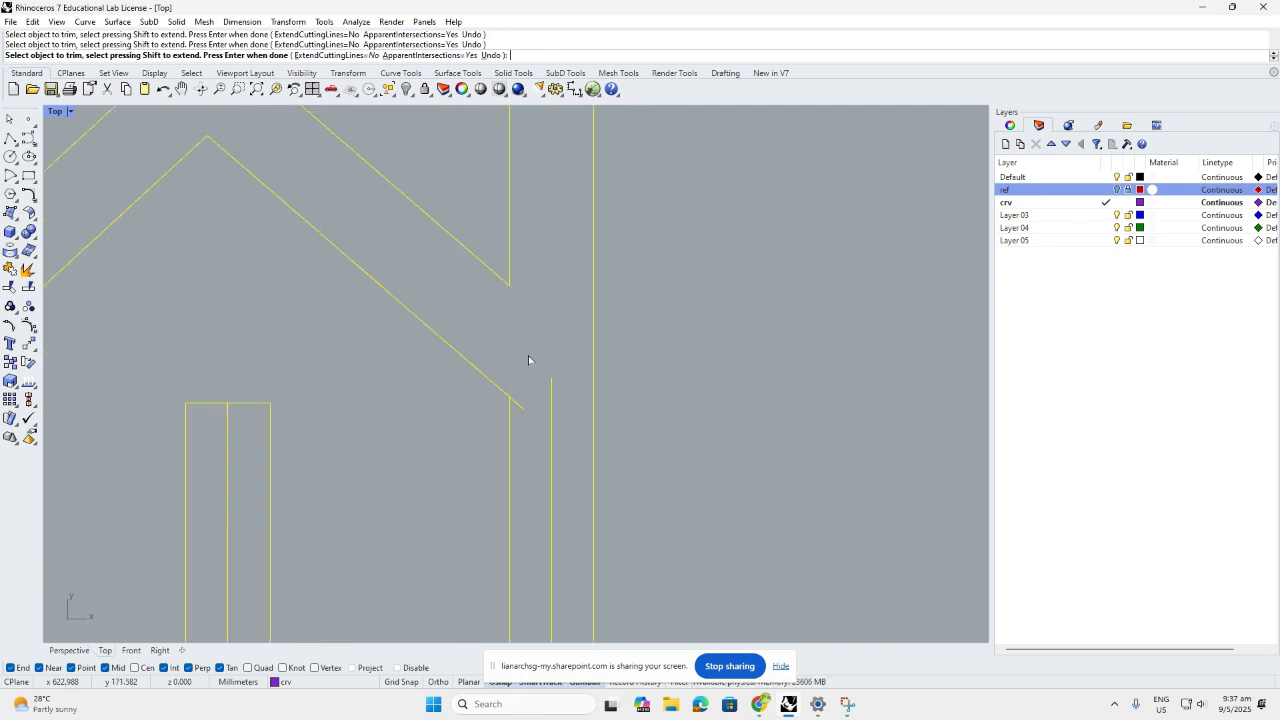
scroll(528, 358, down, 2)
scroll(548, 371, up, 2)
drag(548, 365, 516, 297)
scroll(553, 343, down, 3)
- Trim the overlaps where the short vertical strip meets the frame's bottom side, including the frame's leftover centre line toward the lower-right corner
scroll(435, 443, up, 3)
drag(449, 462, 363, 436)
drag(512, 449, 442, 431)
- Trim the overlapping segments where the lower-right diagonal and the roof-shaped band's vertical leg meet the outer frame's bottom side
right_drag(90, 448, 399, 438)
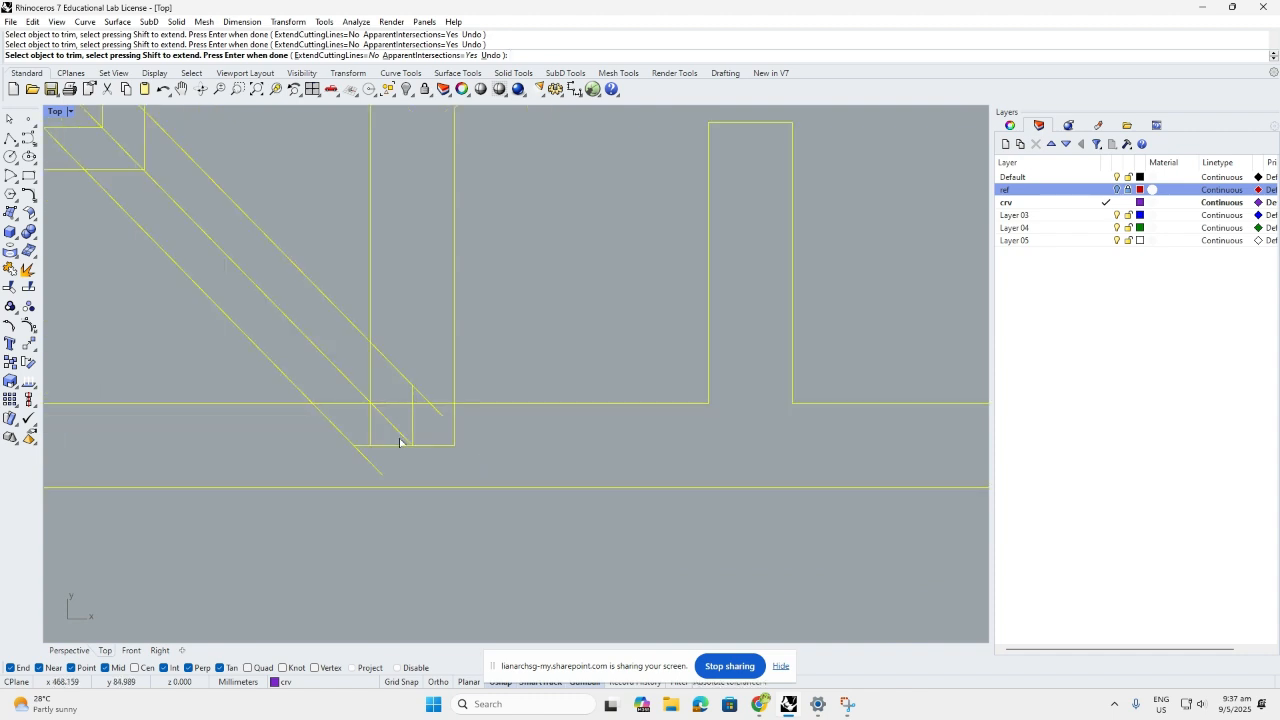
drag(420, 458, 339, 372)
mouse_move(468, 436)
mouse_down()
mouse_move(405, 413)
mouse_move(374, 317)
mouse_up()
scroll(436, 423, up, 8)
scroll(374, 317, down, 12)
- Trim the centre lines and overlapping segments at the inner square's lower-right corner where the diagonal passes through
right_drag(374, 317, 748, 535)
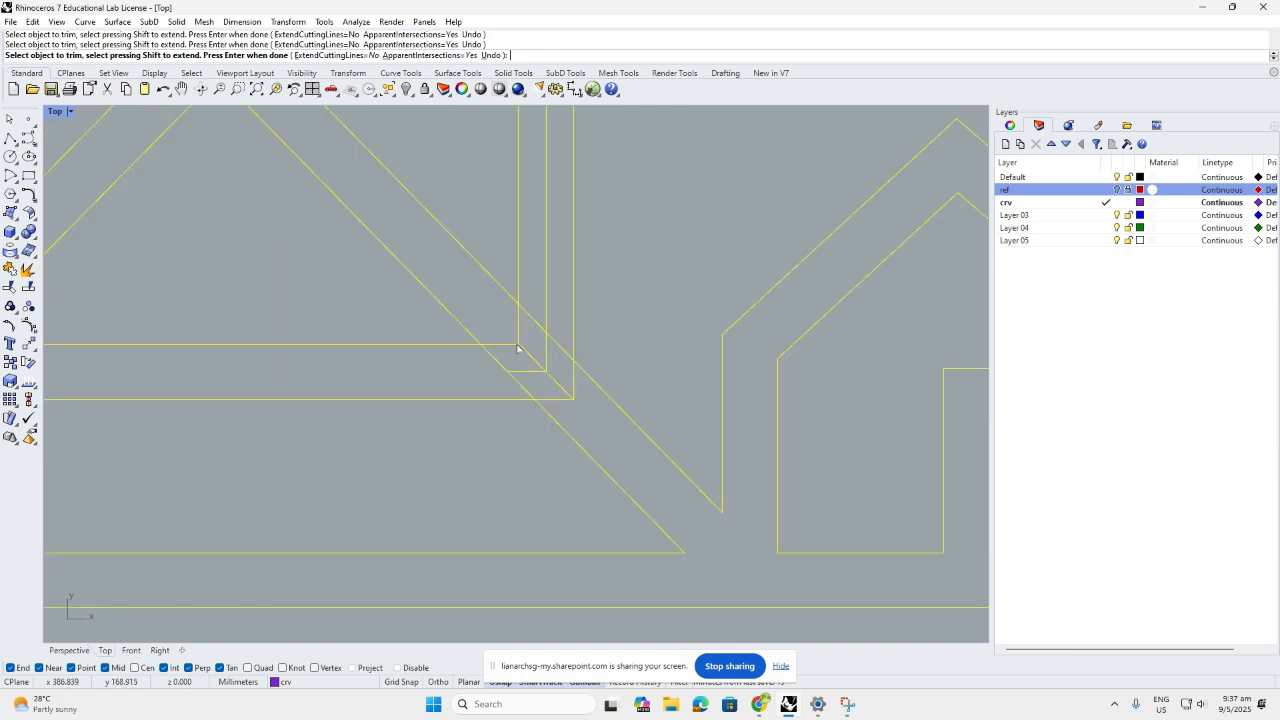
scroll(517, 348, up, 4)
drag(605, 424, 498, 286)
scroll(527, 284, down, 3)
scroll(519, 321, down, 4)
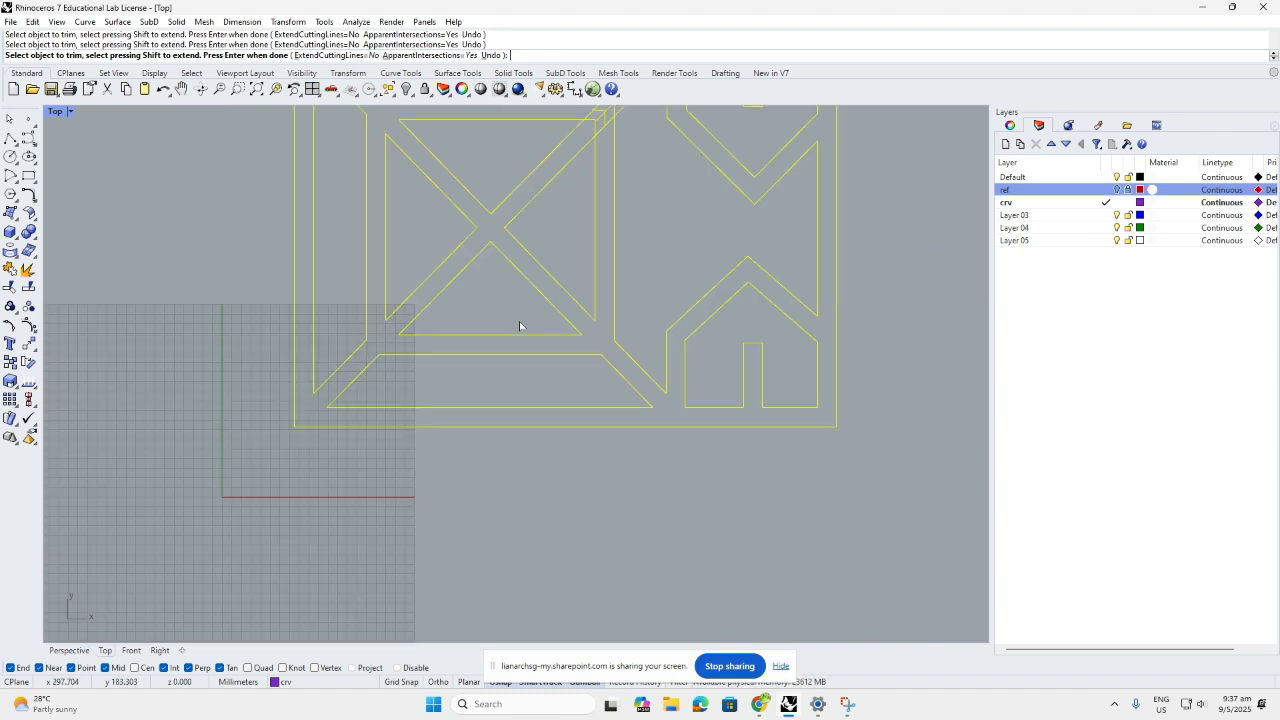
- Trim the centre lines and overlapping segments at the inner square's upper-right corner where the diagonal passes through
scroll(519, 321, up, 5)
scroll(540, 318, up, 6)
drag(560, 348, 448, 212)
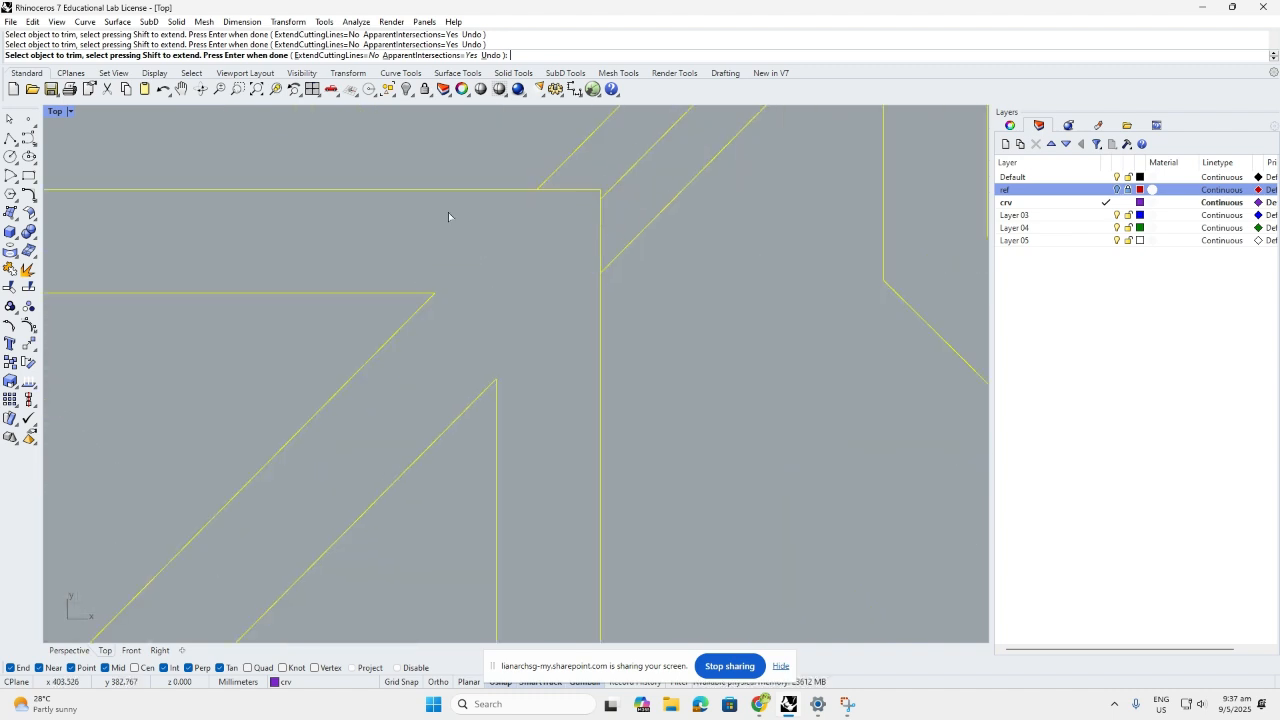
drag(630, 218, 566, 170)
scroll(487, 146, down, 2)
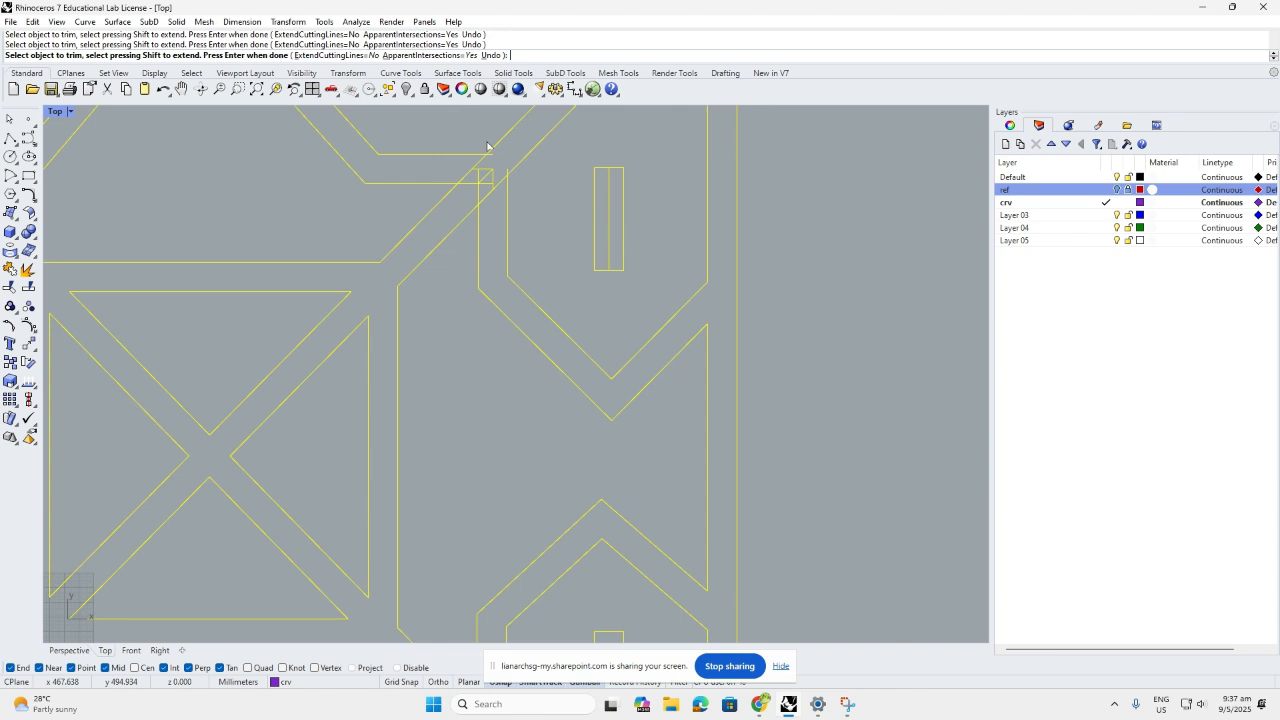
- Trim the overlapping segments and leftover stub where the upper-right diagonal crosses the two angled bands
scroll(487, 146, up, 2)
drag(511, 364, 394, 233)
scroll(579, 242, up, 8)
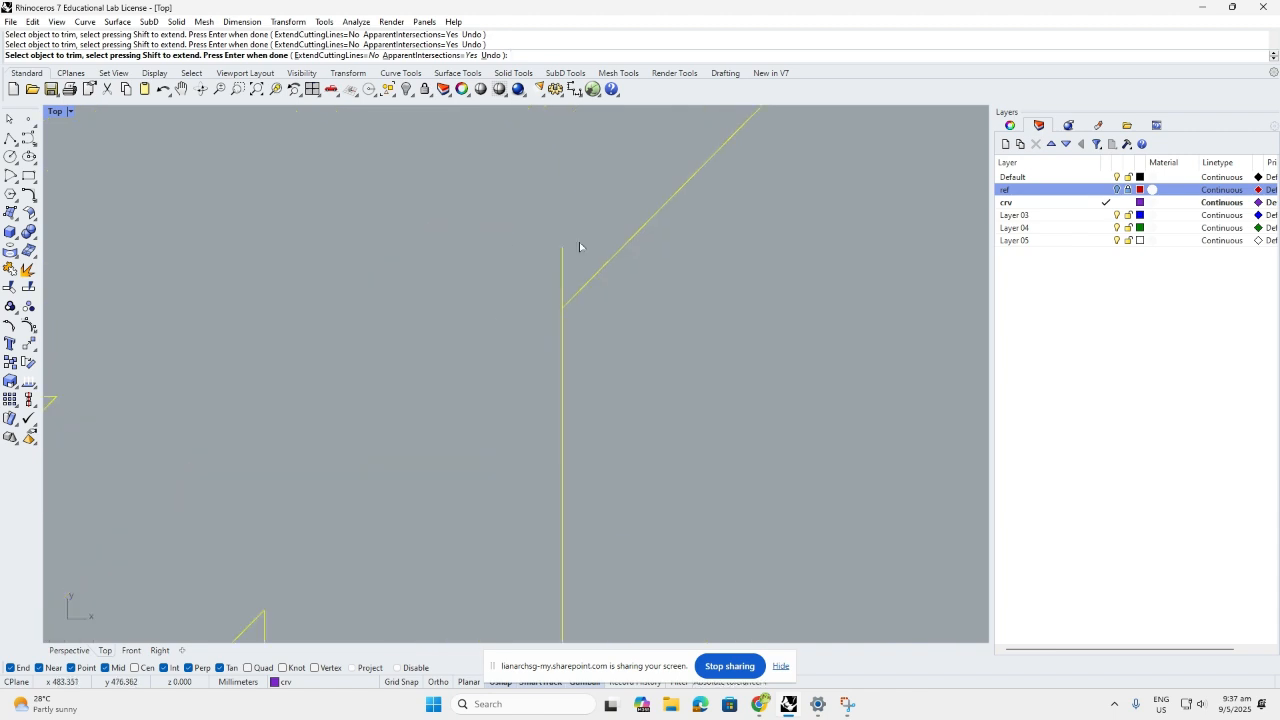
click(562, 256)
scroll(488, 229, down, 2)
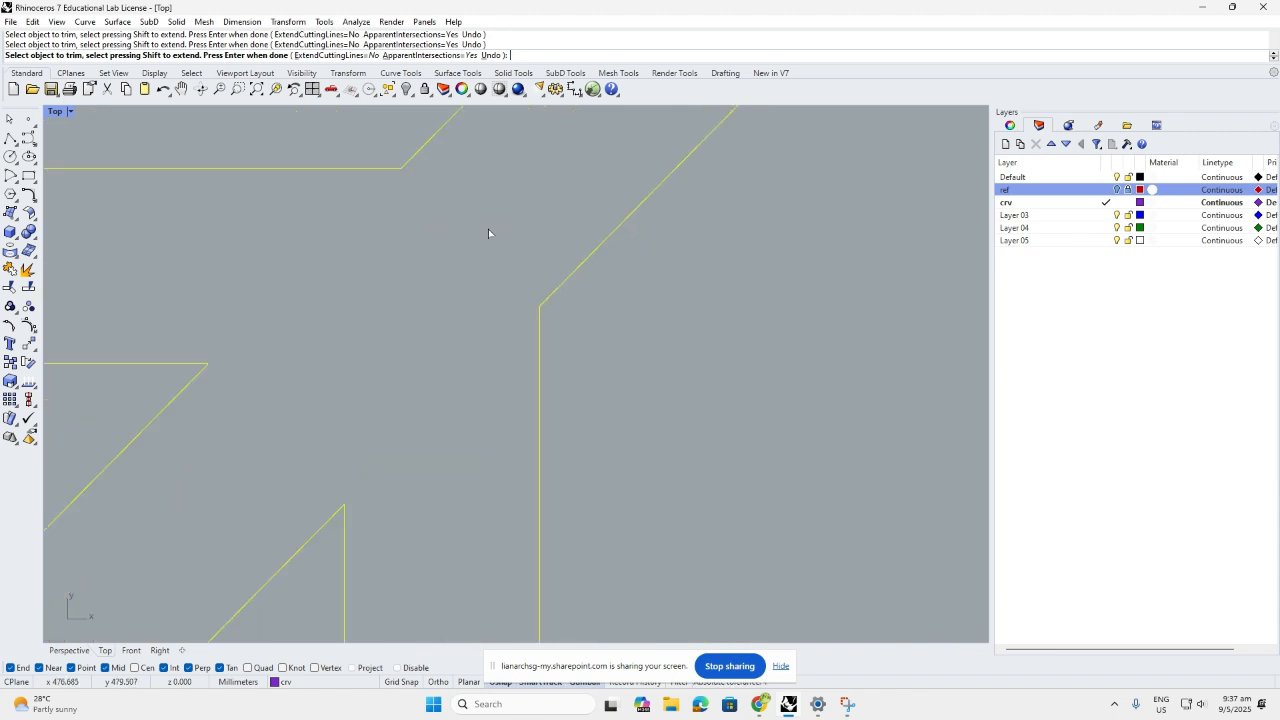
- Trim the centre lines out of the two small rectangular strips in the upper right, undoing the mistaken trim of the vertical strip's edge
scroll(488, 229, down, 5)
scroll(596, 314, up, 5)
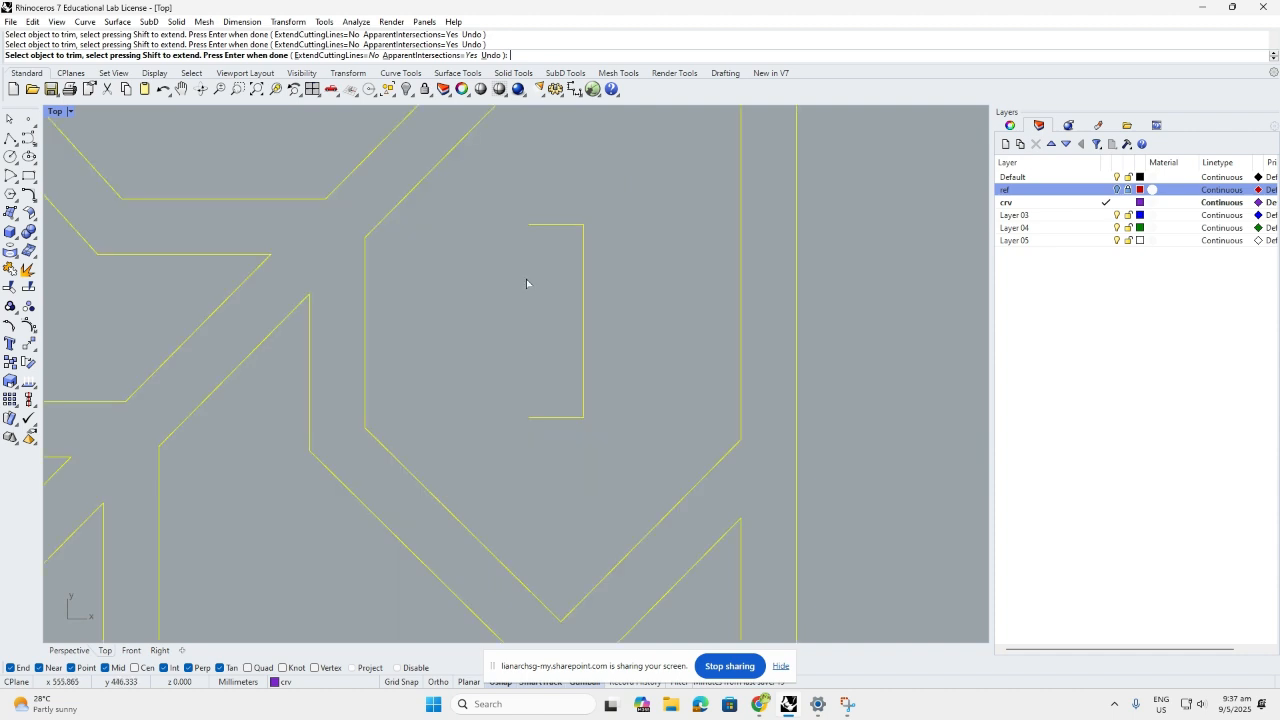
key(ctrl+z)
scroll(680, 272, down, 5)
scroll(598, 319, up, 5)
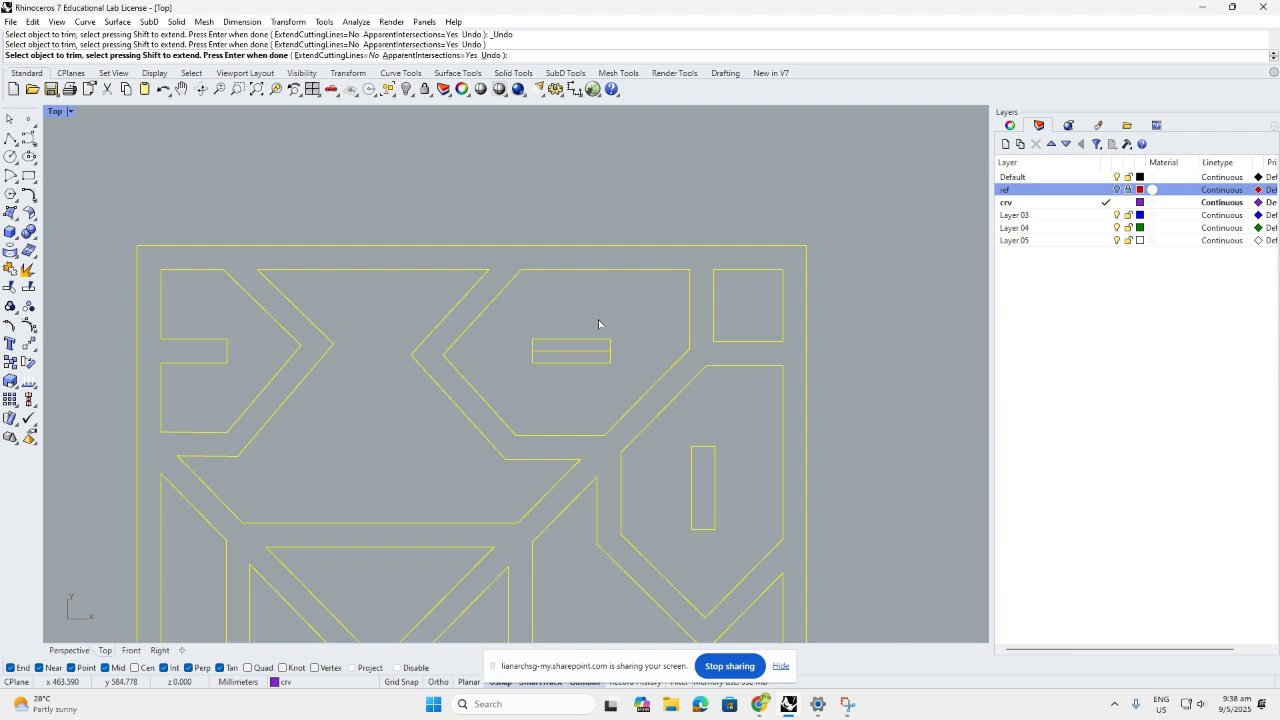
scroll(554, 368, up, 3)
scroll(554, 368, down, 4)
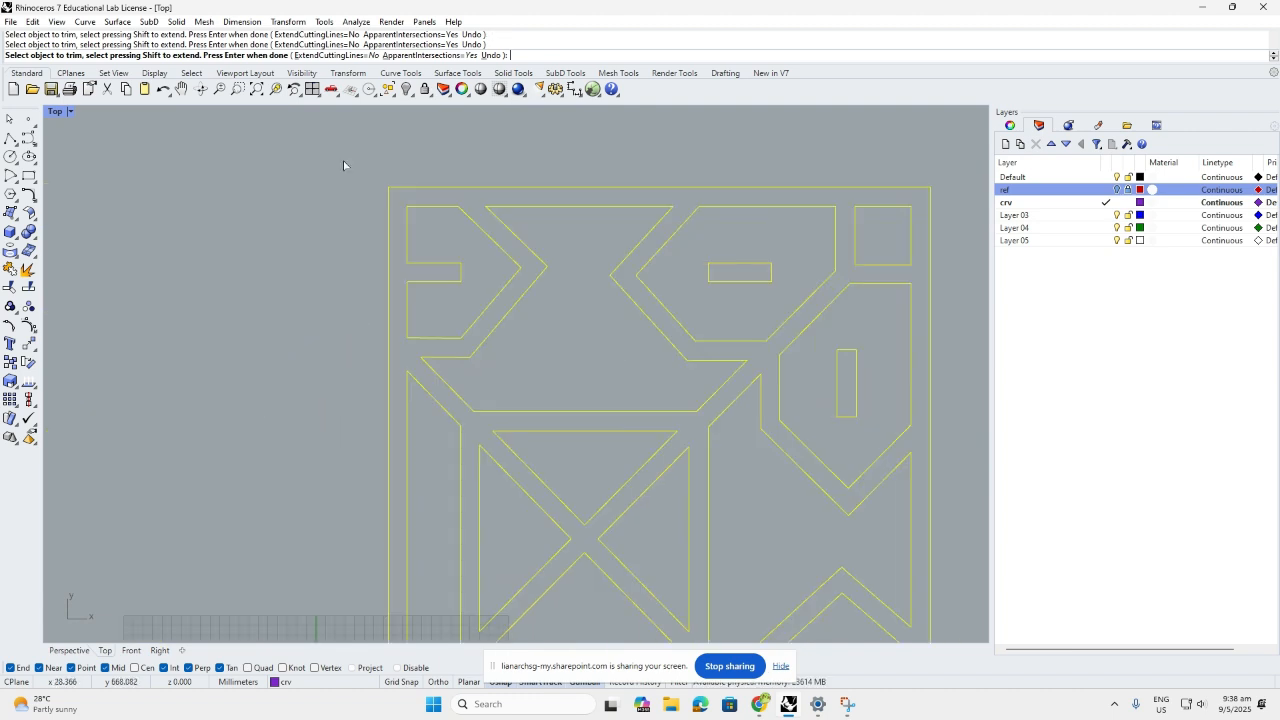
scroll(578, 236, down, 2)
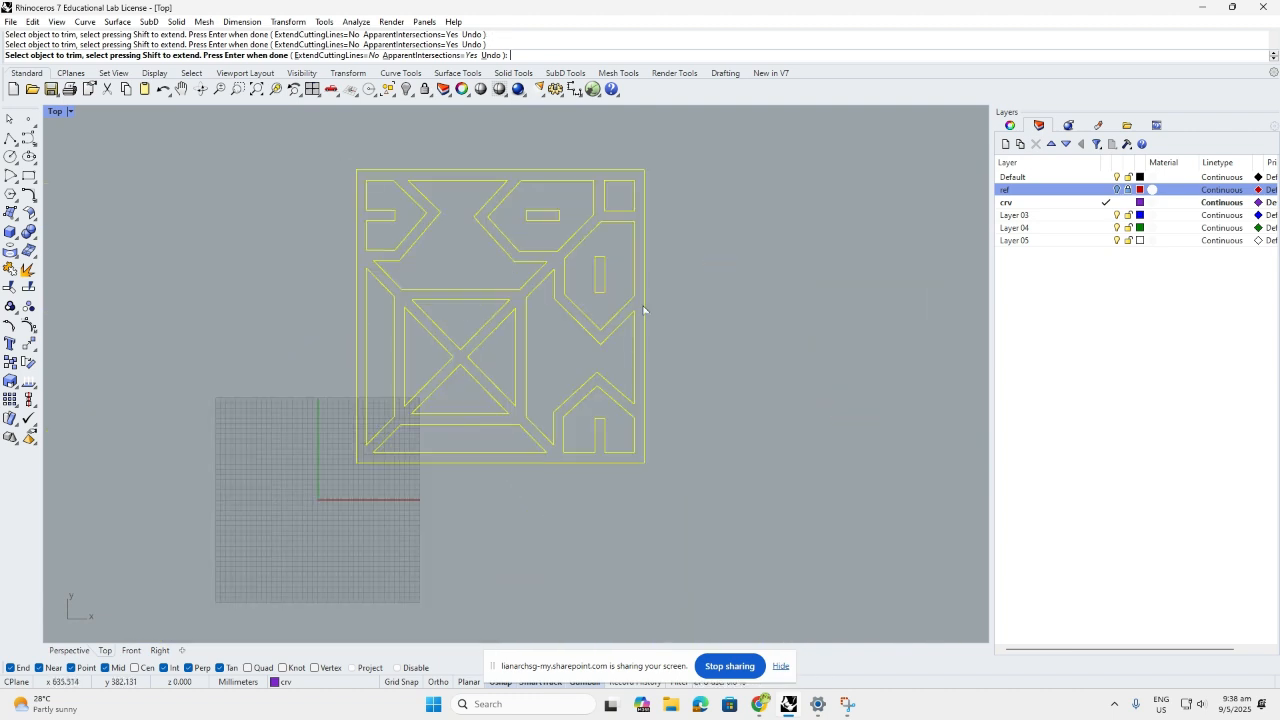
key(Escape)
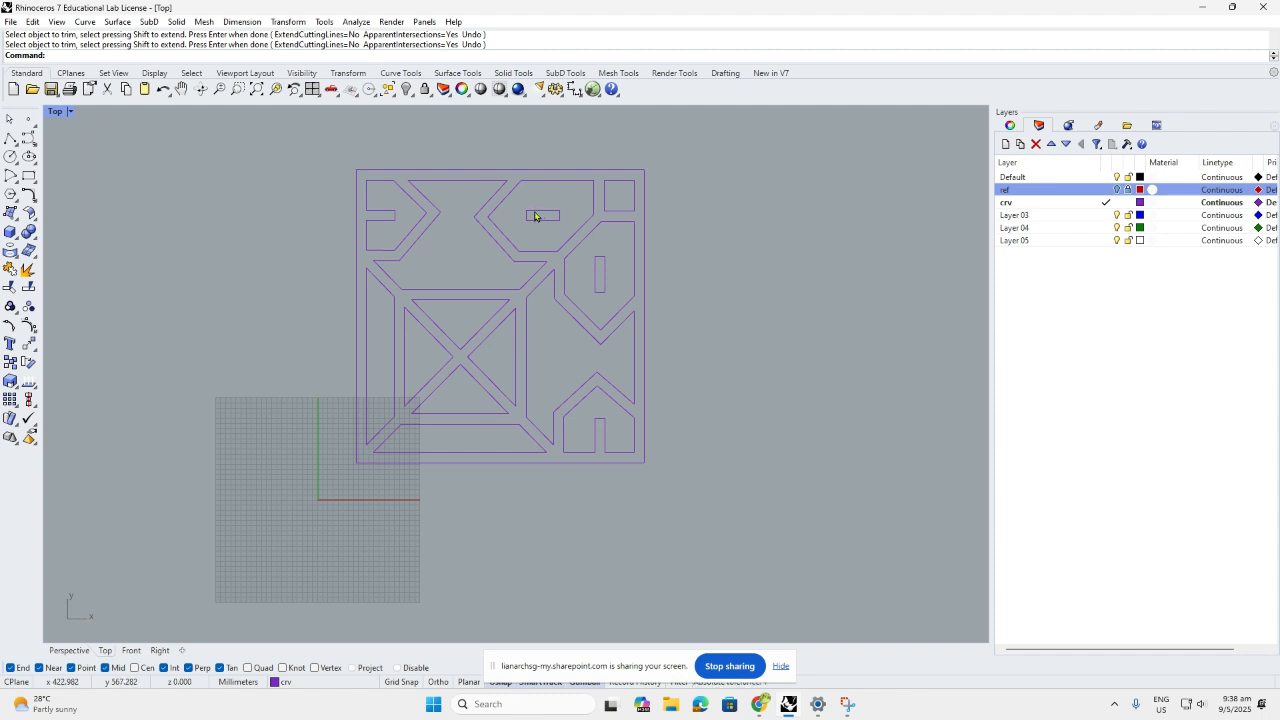
scroll(321, 484, down, 2)
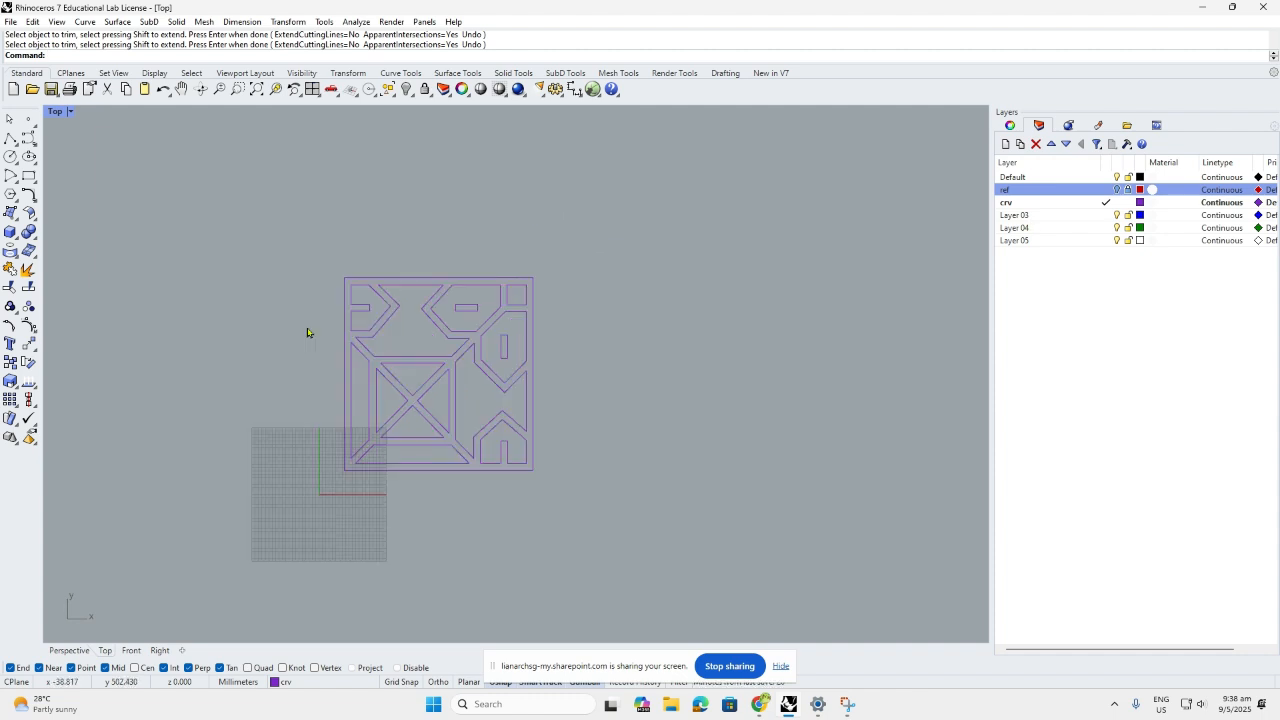
scroll(307, 332, up, 1)
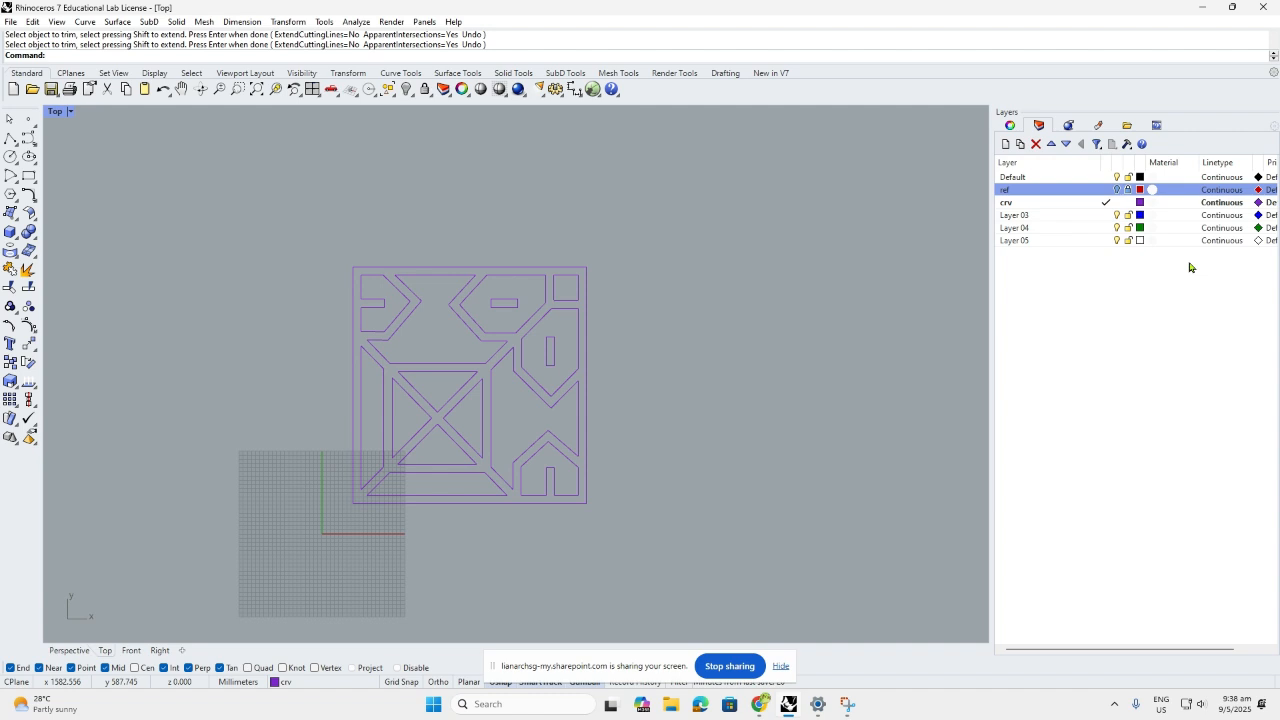
- Try mirroring a copy of the whole pattern across its right edge, then undo the mirror
click(1117, 191)
click(1117, 191)
key(ctrl+a)
text(mi)
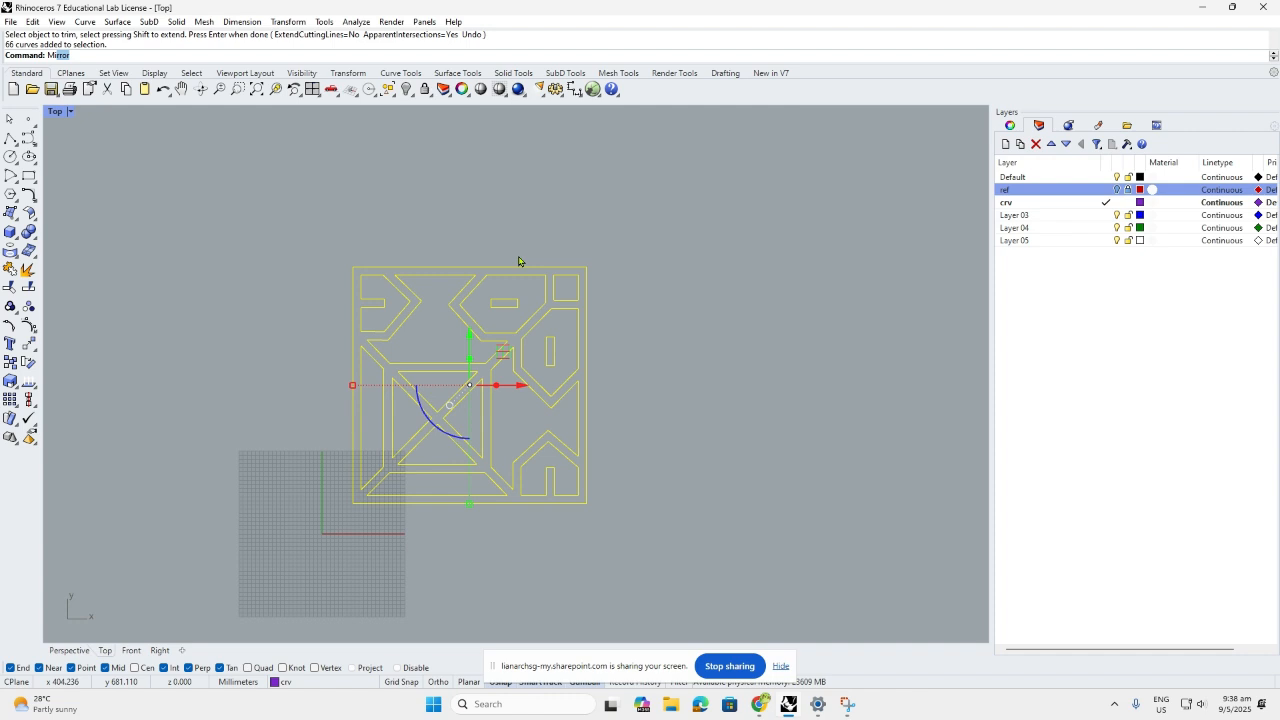
key(Return)
click(586, 267)
click(599, 438)
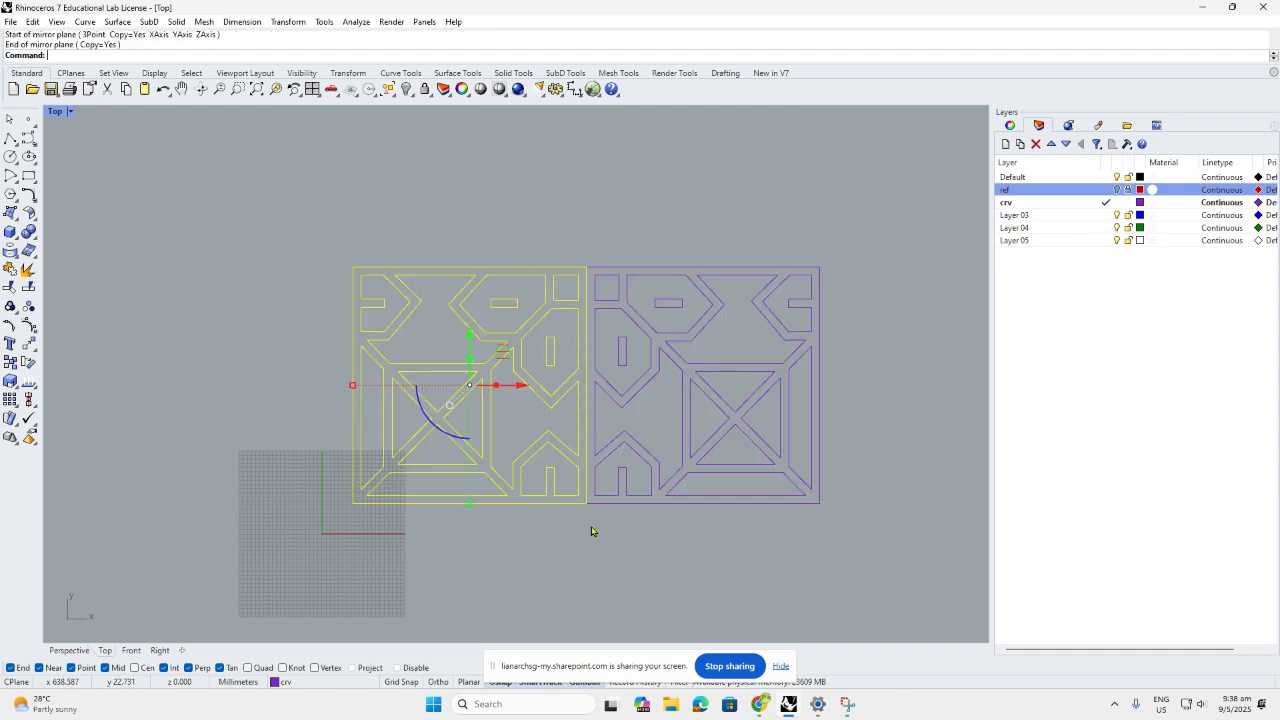
click(571, 540)
right_drag(623, 494, 580, 488)
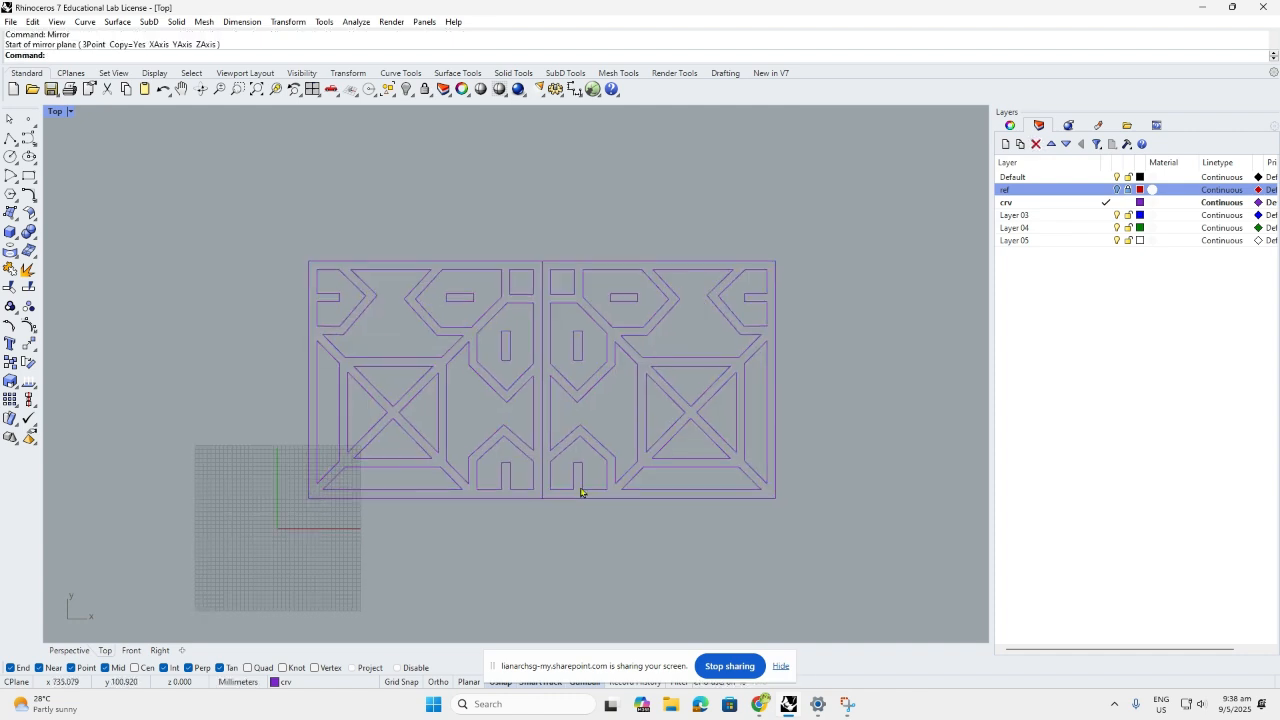
key(ctrl+z)
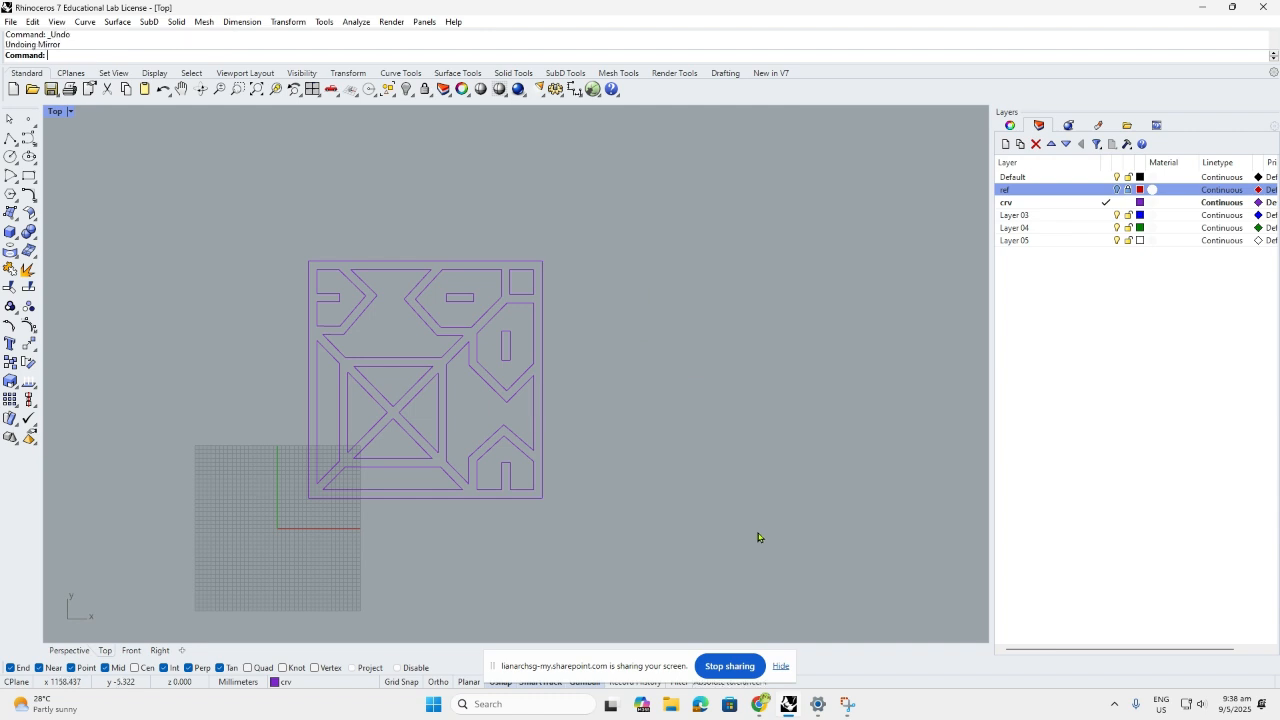
- Set up a rectangular array of the whole square pattern with 3 items in X, 3 in Y and 1 in Z
text(a)
key(Return)
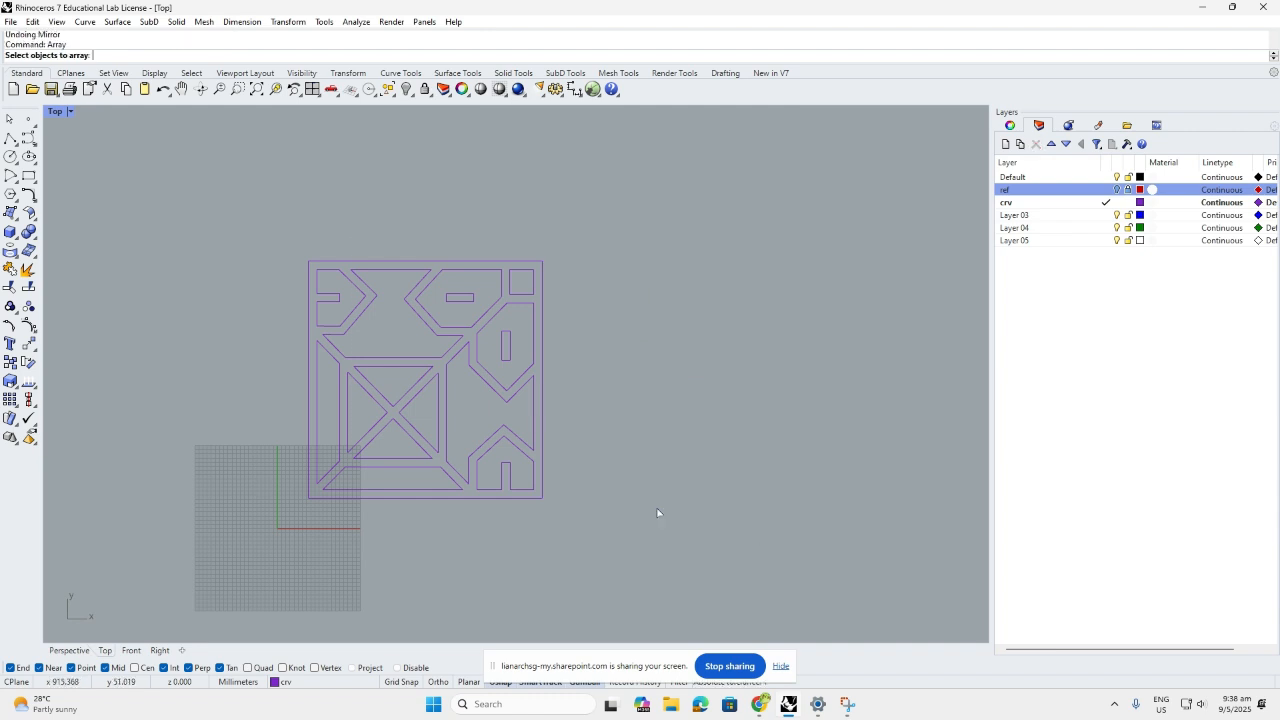
drag(595, 528, 321, 221)
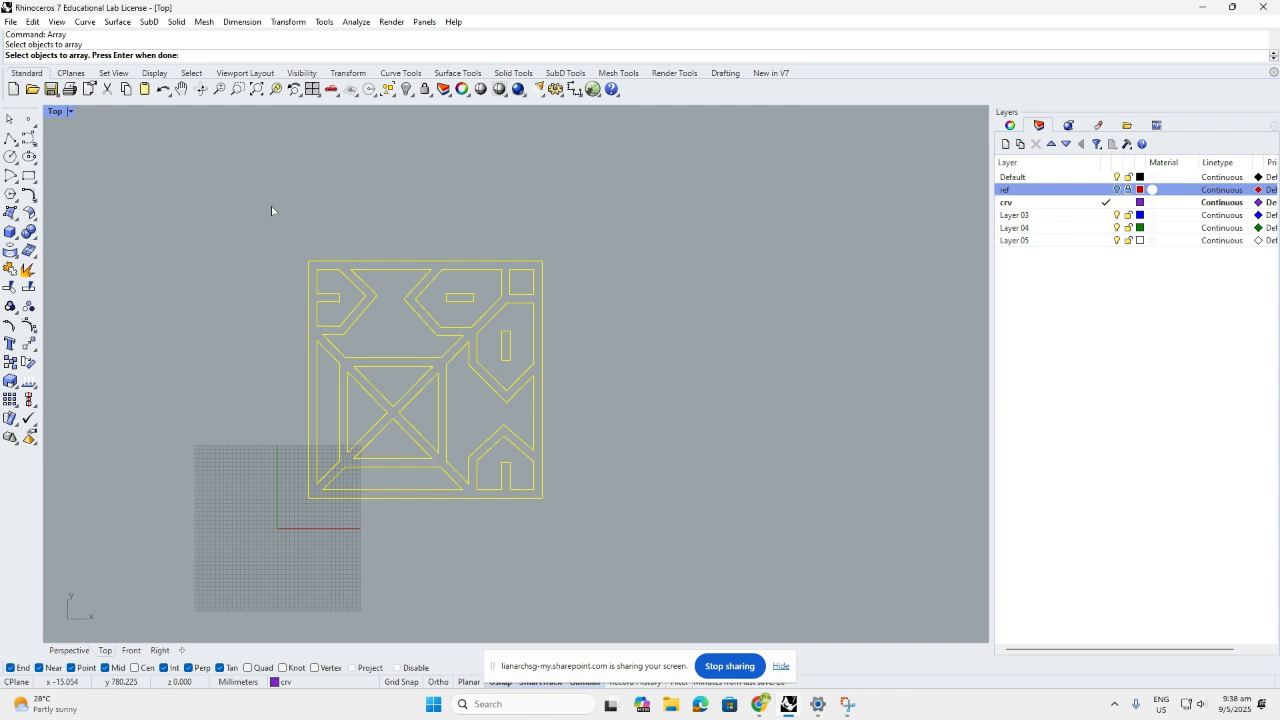
key(Return)
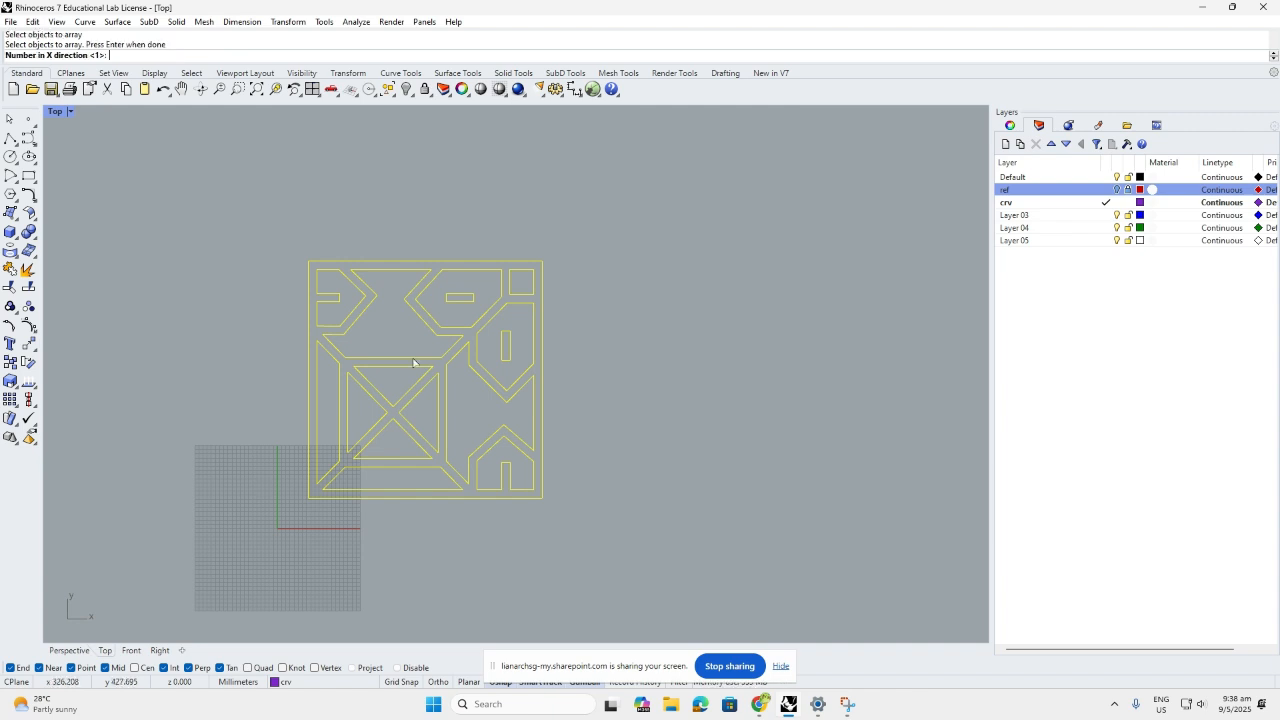
scroll(357, 496, down, 4)
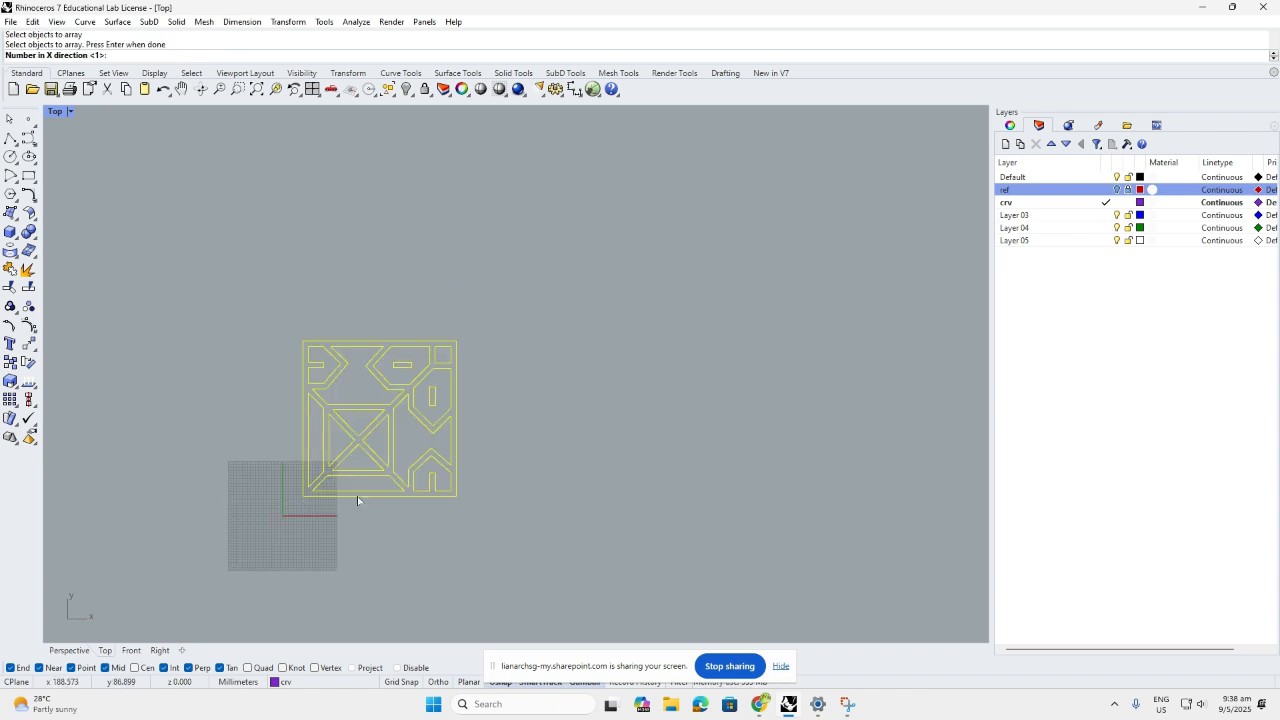
text(3)
key(Return)
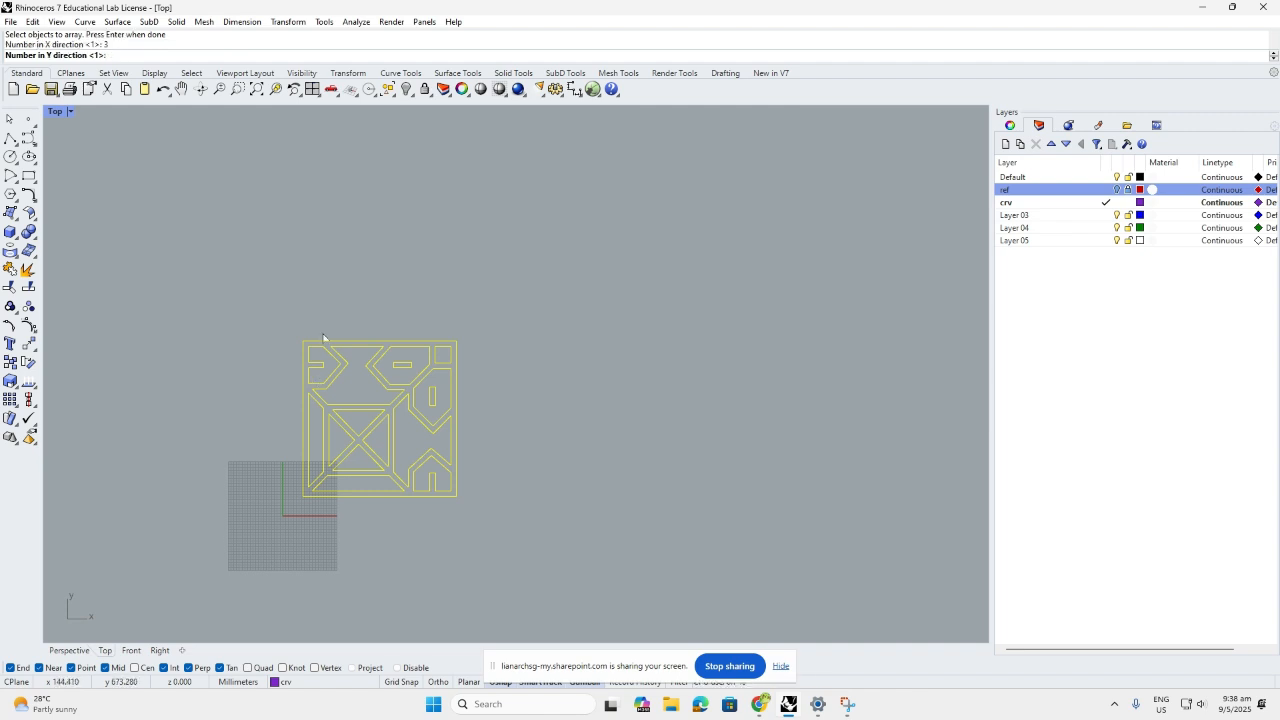
text(3)
key(Return)
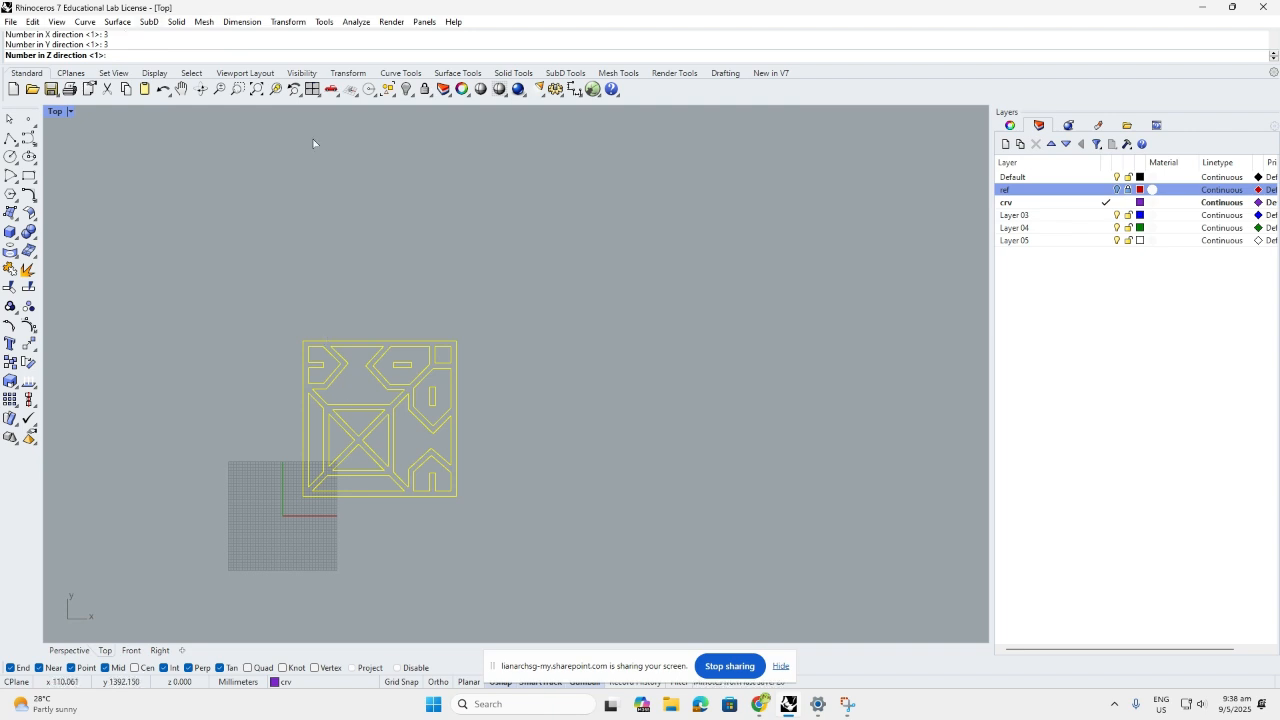
key(Return)
scroll(363, 520, down, 2)
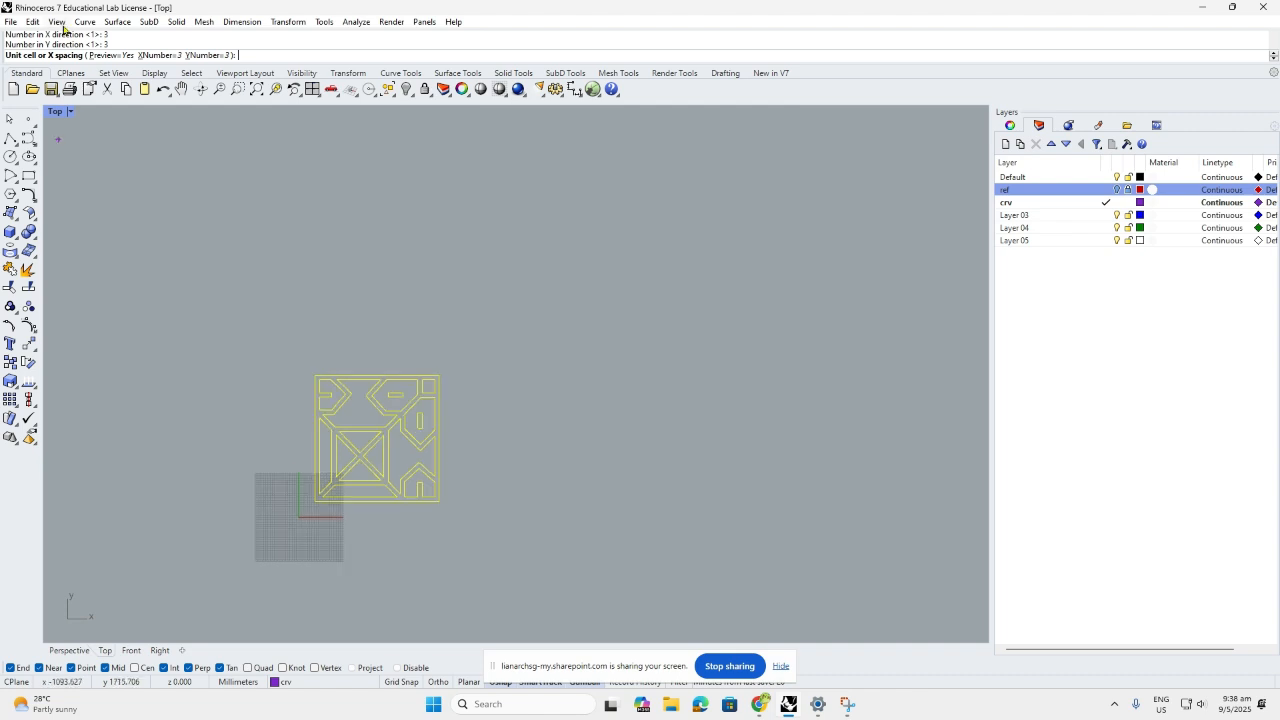
- Define the array's unit cell from the tile's lower-left corner to its upper-right corner and accept the array
scroll(295, 476, up, 3)
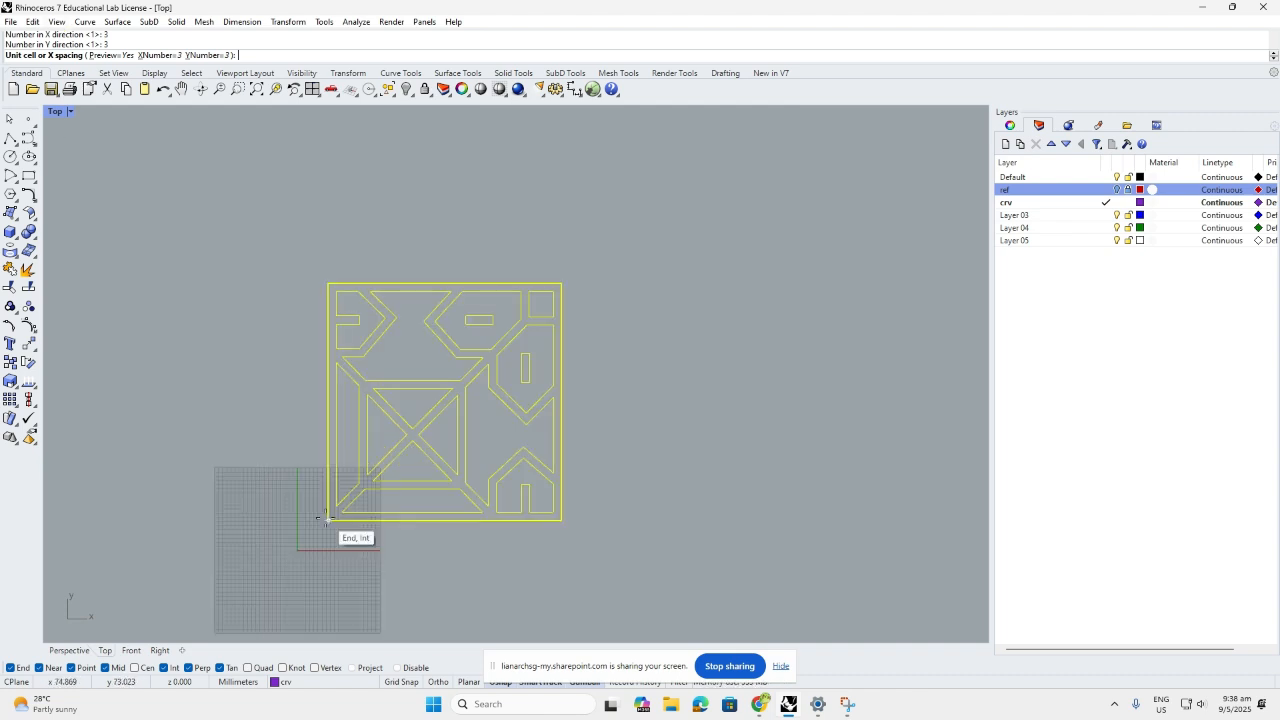
click(327, 519)
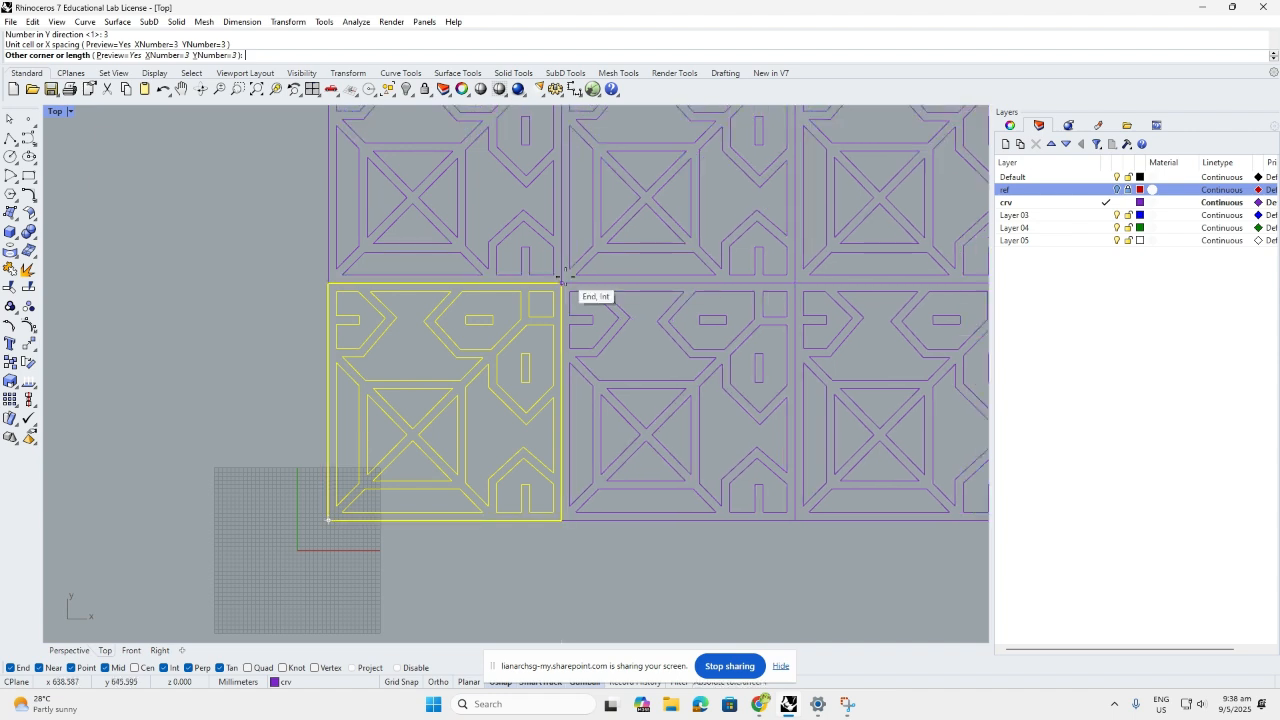
scroll(561, 279, down, 3)
scroll(564, 278, down, 3)
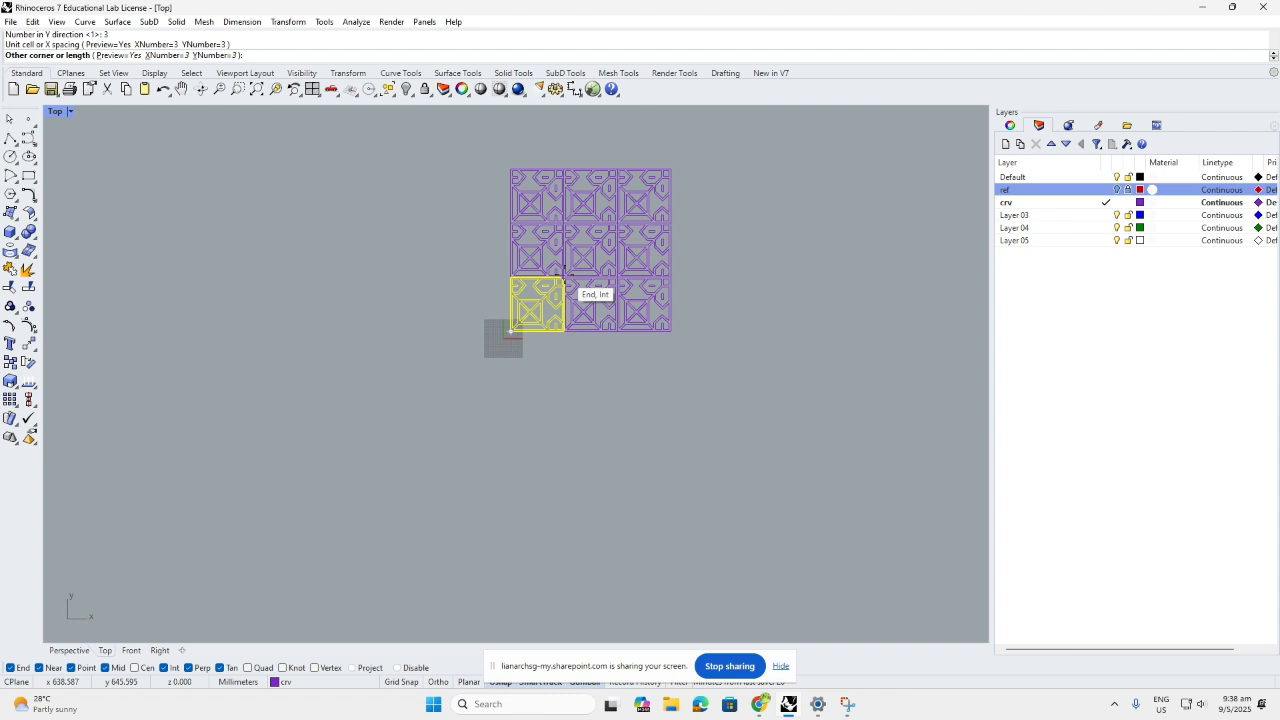
click(564, 274)
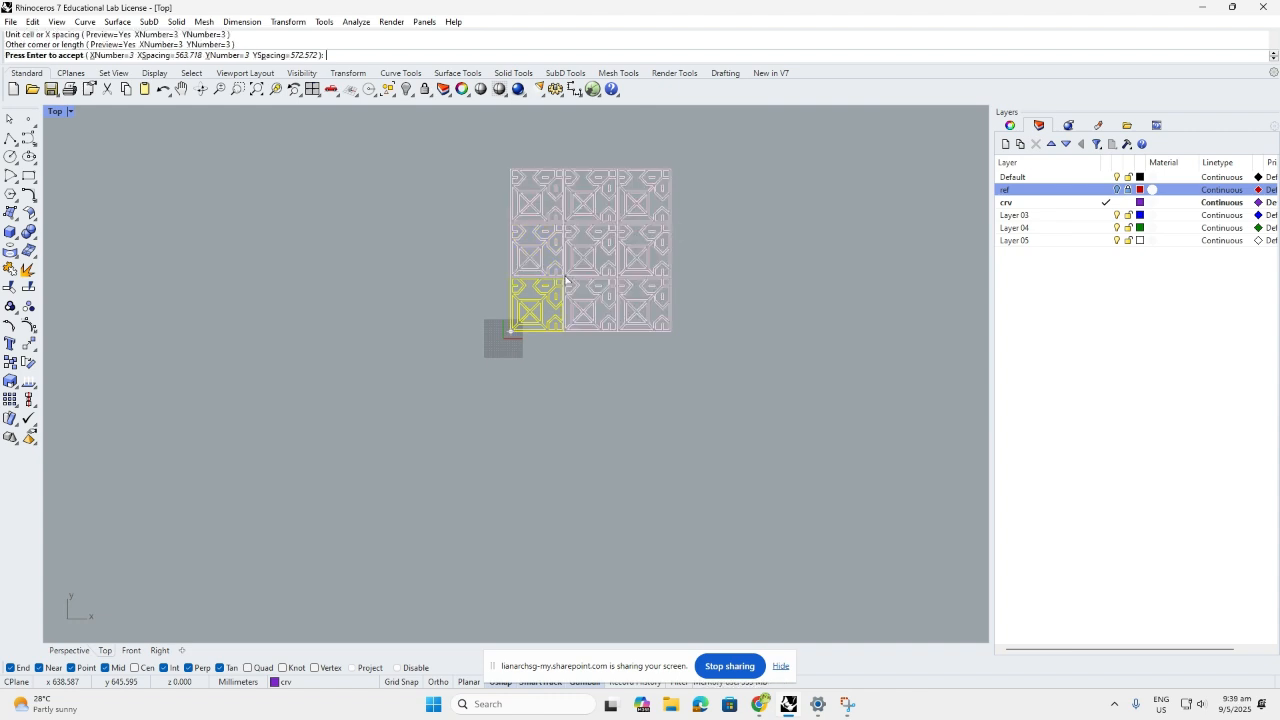
scroll(676, 227, up, 5)
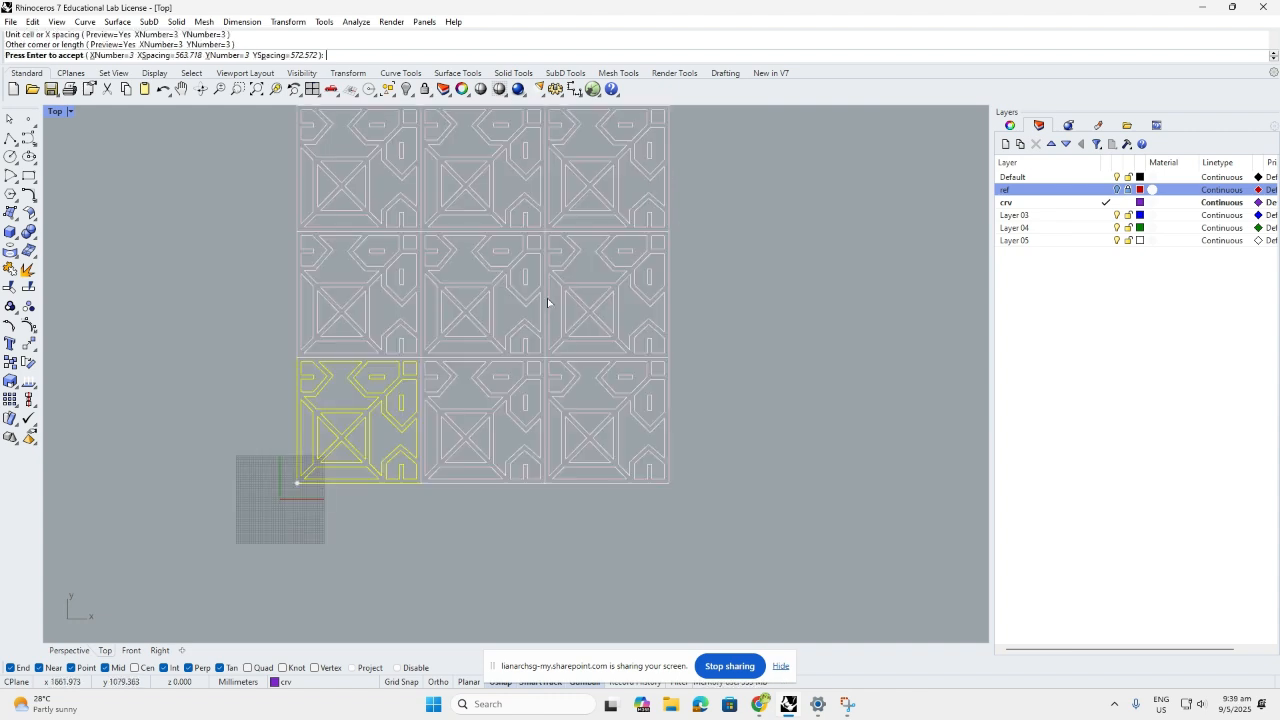
key(Return)
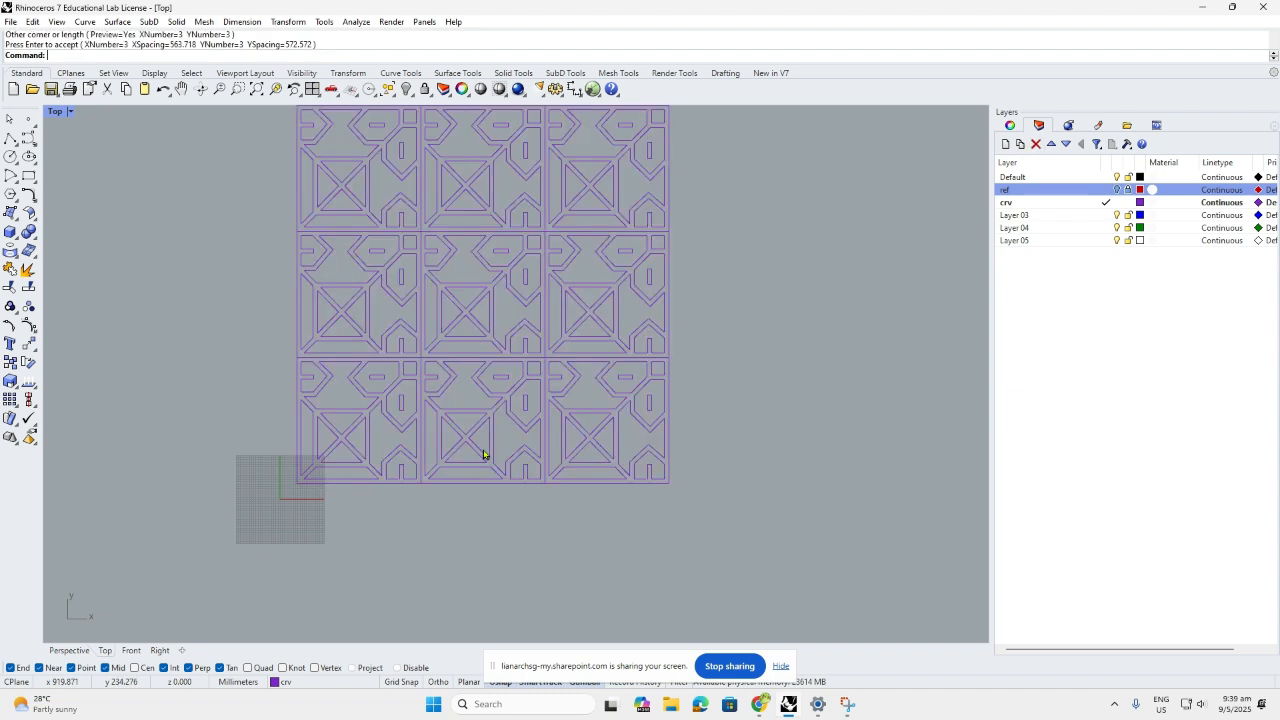
- Undo the 3 by 3 rectangular array
scroll(561, 495, down, 5)
scroll(566, 453, up, 5)
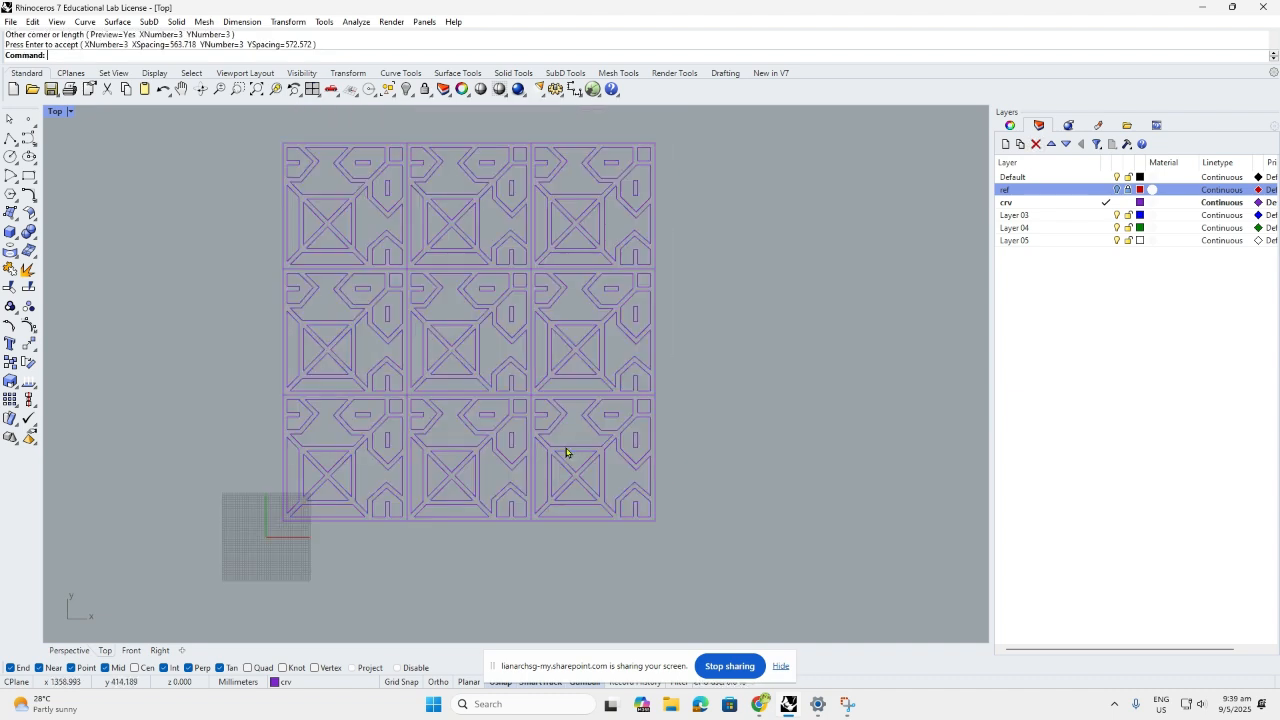
key(ctrl+z)
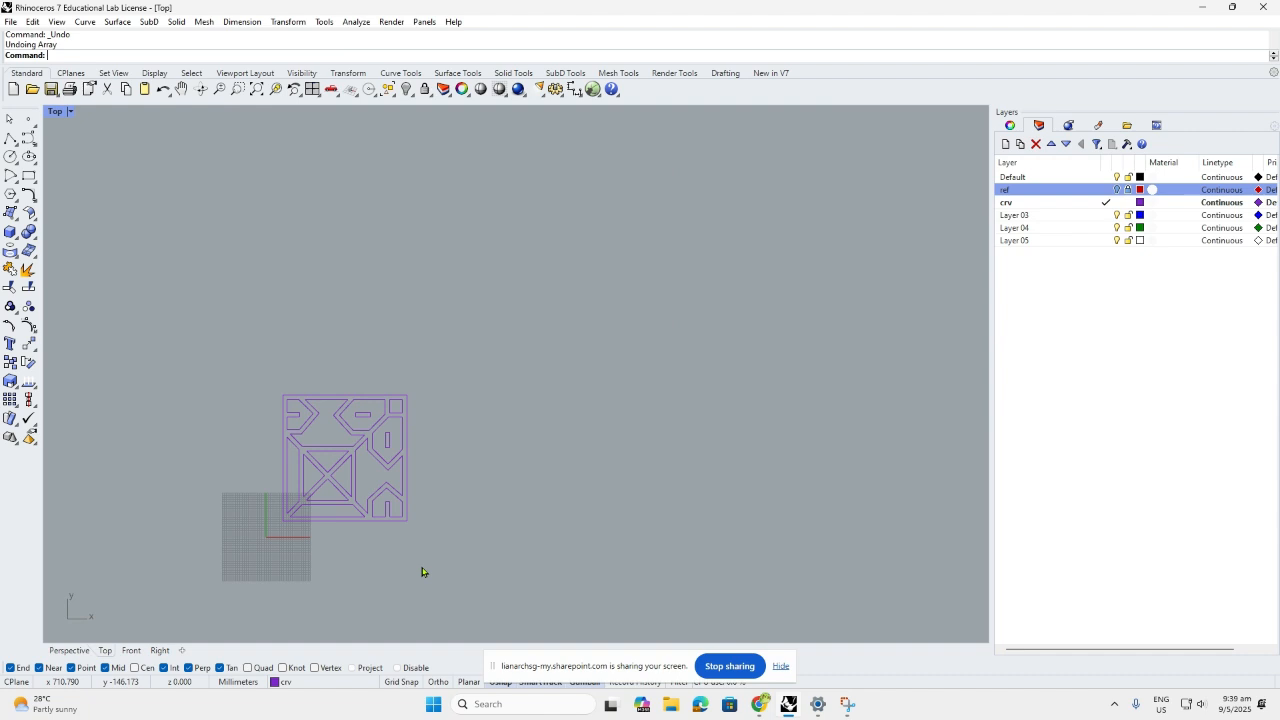
- Create a linear array of 5 tiles running diagonally from the tile's lower-left corner to its upper-right corner
drag(422, 571, 232, 320)
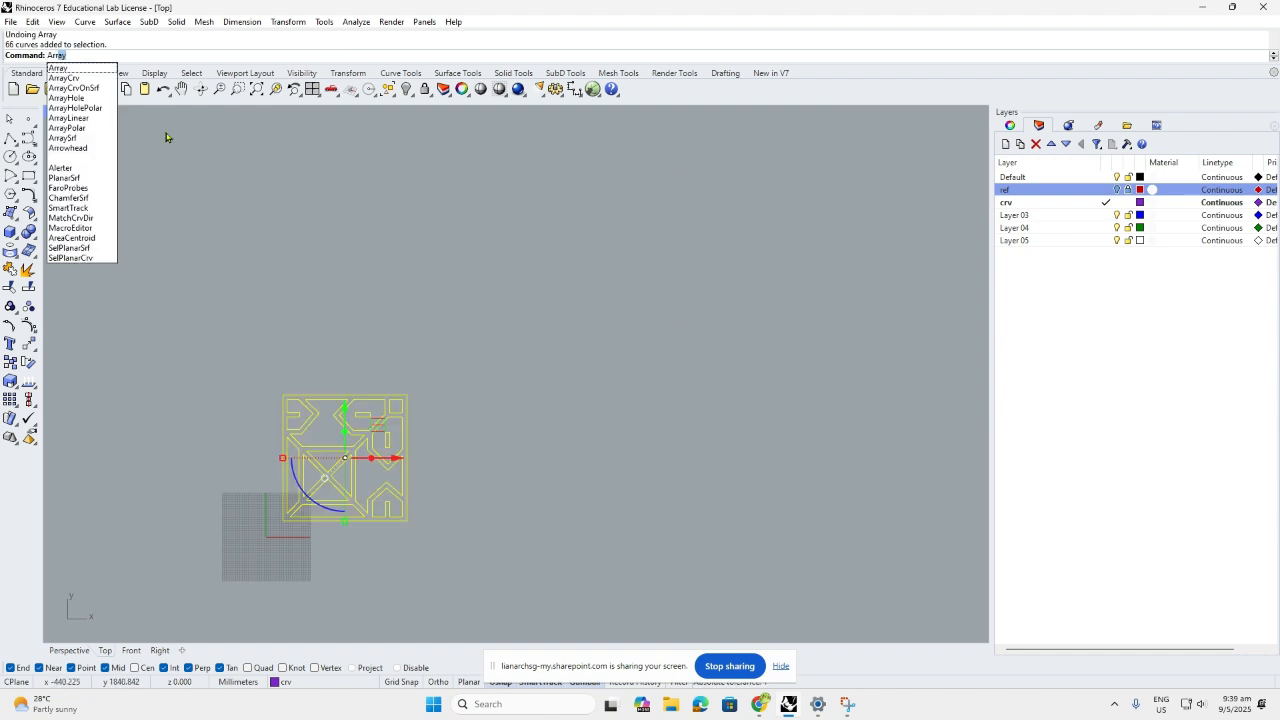
click(75, 120)
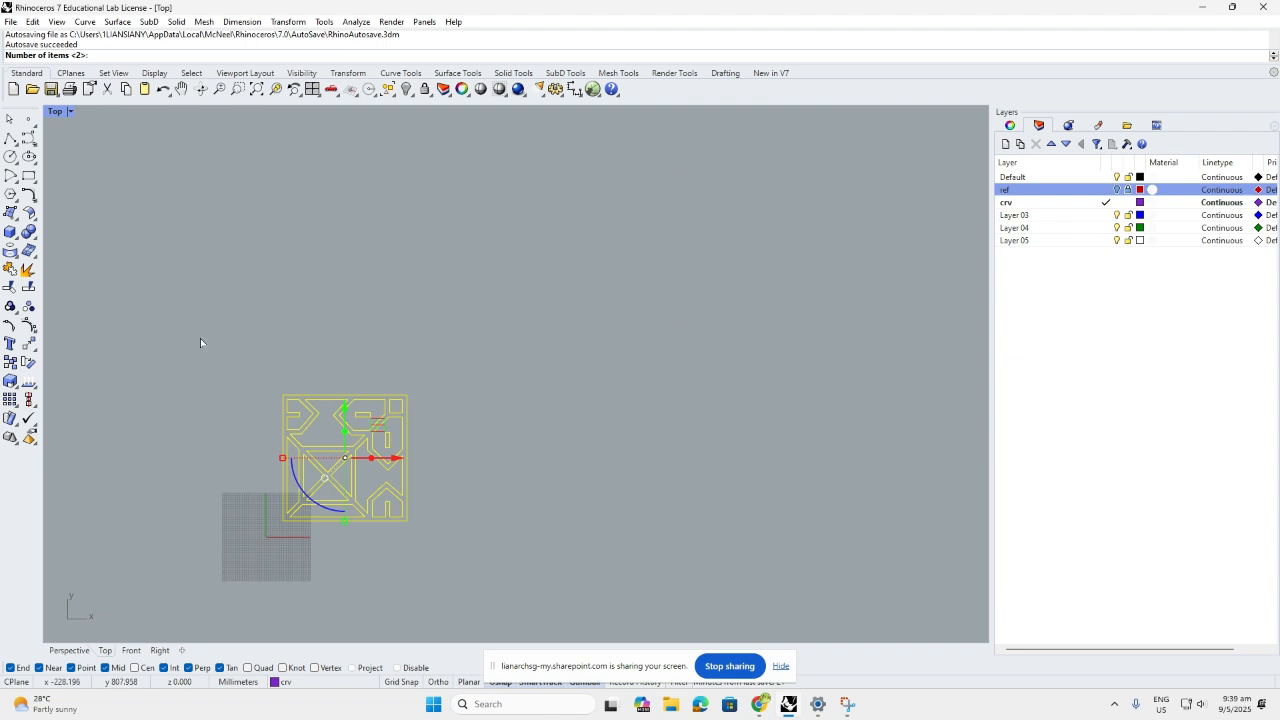
text(5)
key(Return)
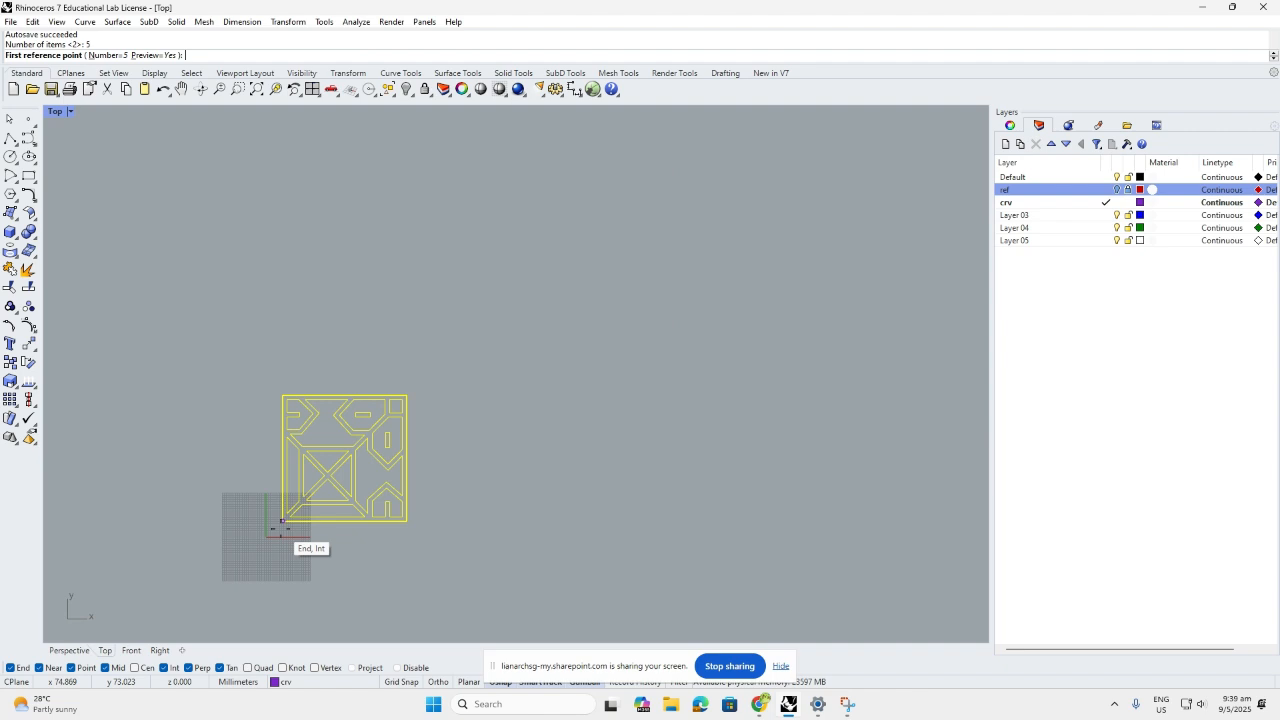
click(283, 521)
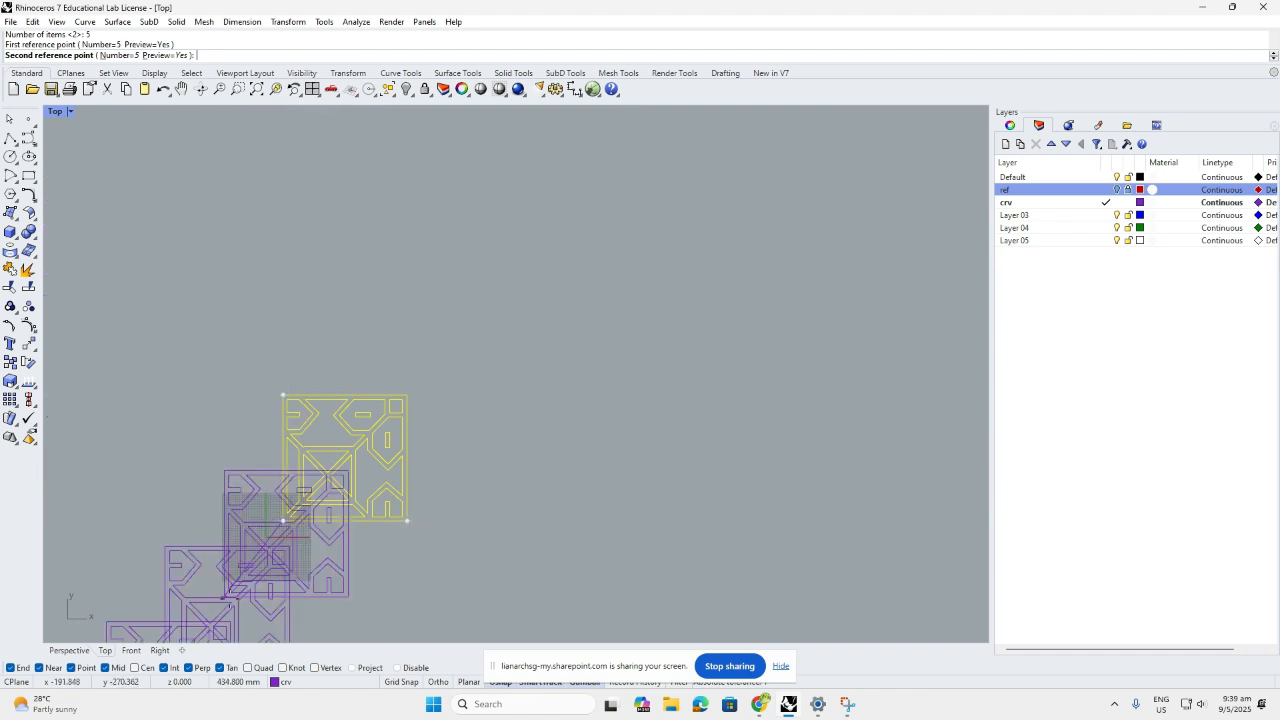
scroll(270, 575, down, 3)
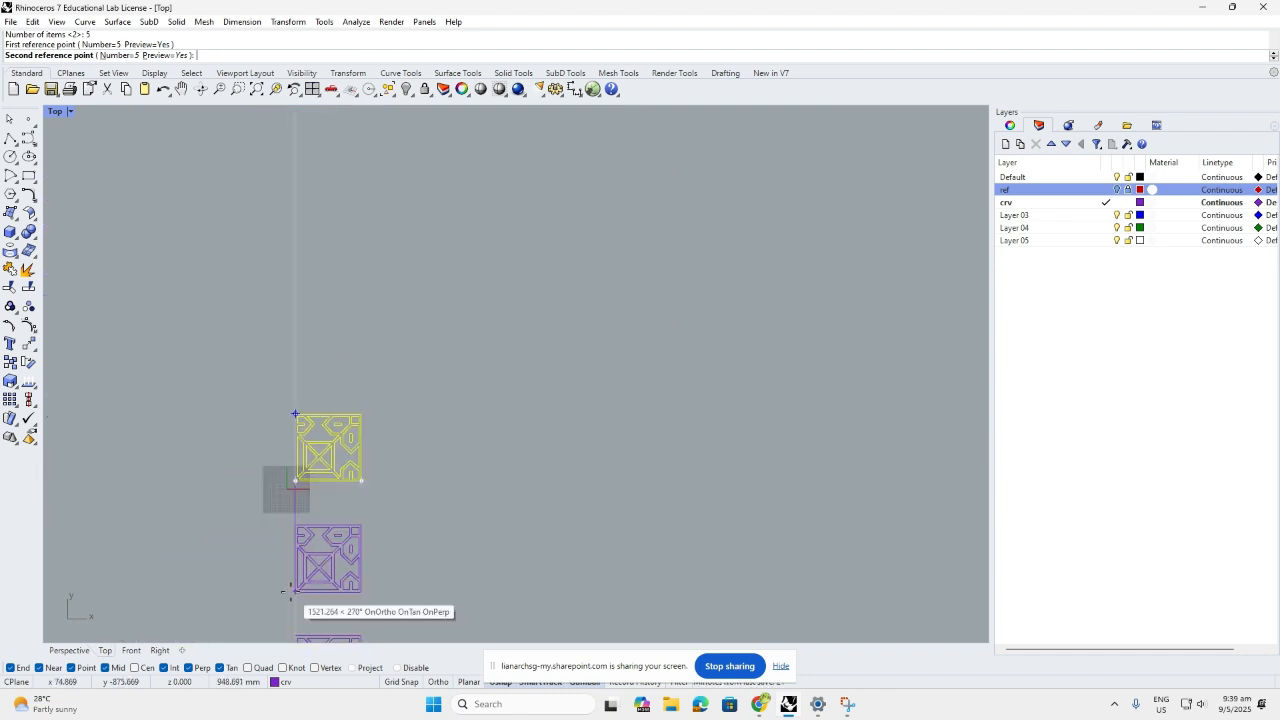
click(357, 415)
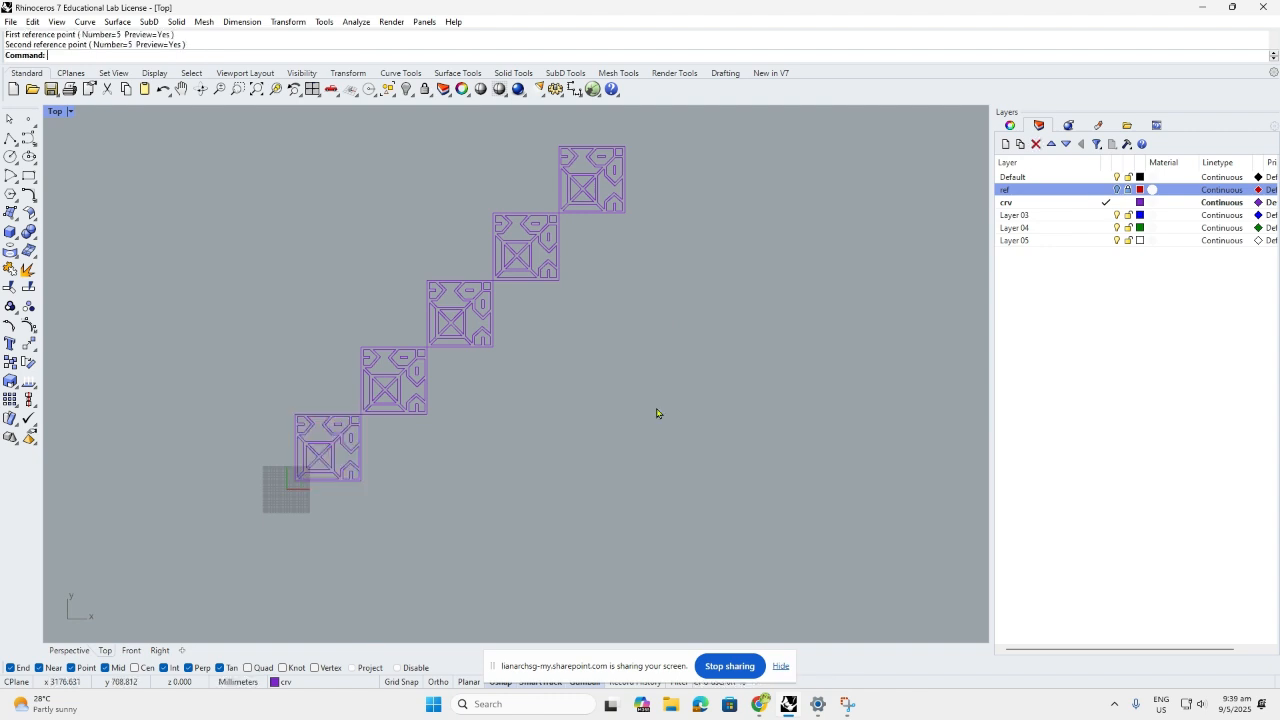
- Set up a polar array of all five diagonal tiles centred on the lowest tile's lower-left corner
scroll(657, 413, down, 2)
right_drag(543, 452, 641, 451)
scroll(641, 451, down, 3)
drag(746, 484, 606, 427)
text(Ar)
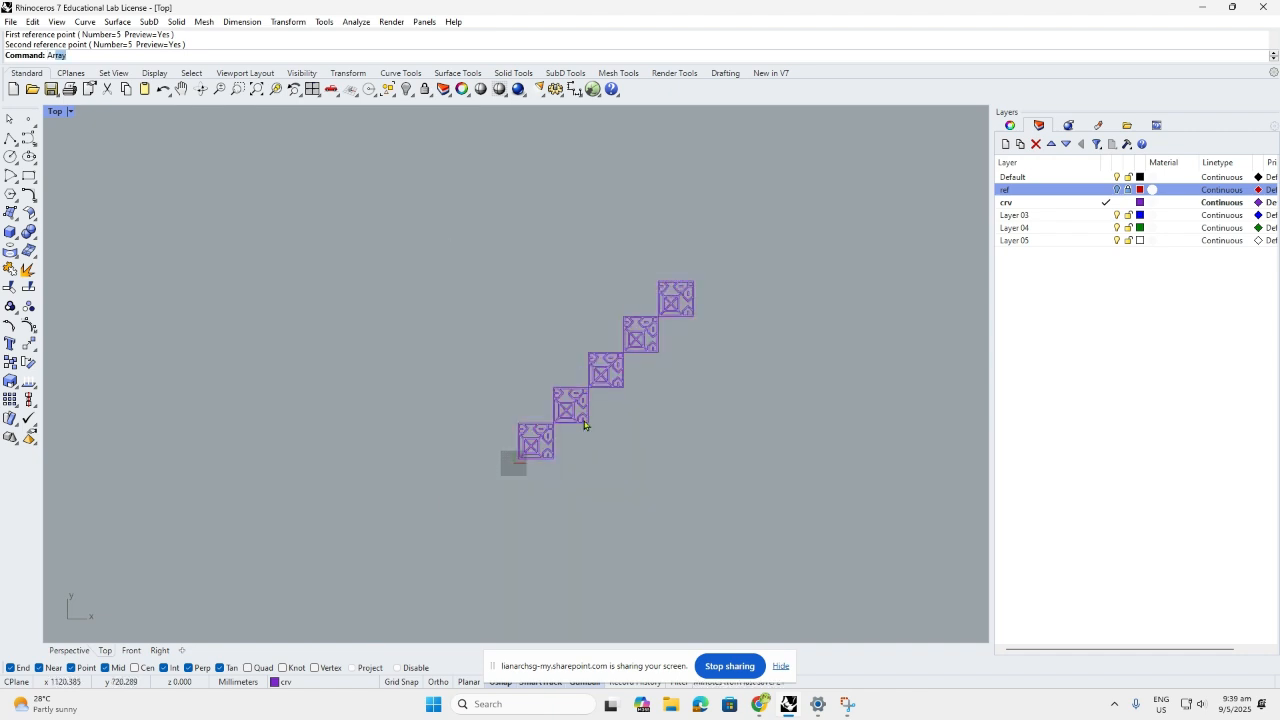
text(ray)
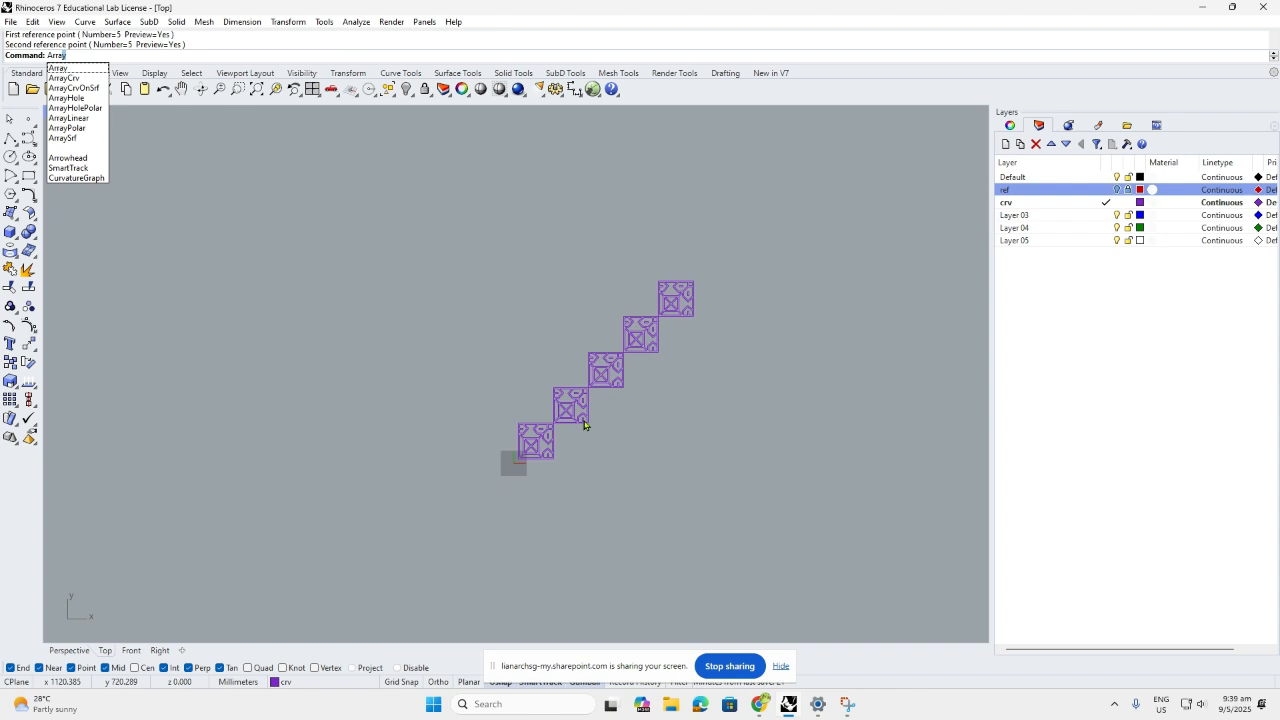
click(81, 130)
drag(737, 487, 473, 235)
key(Return)
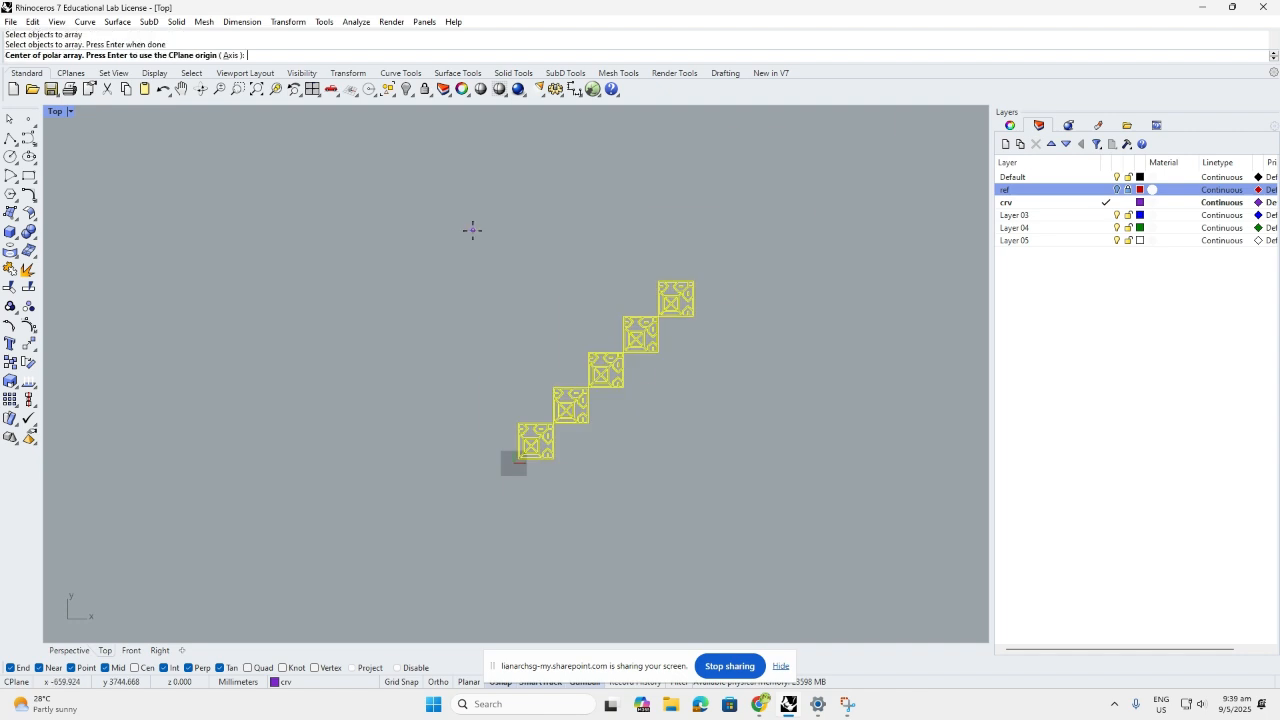
scroll(535, 430, up, 4)
scroll(485, 463, up, 4)
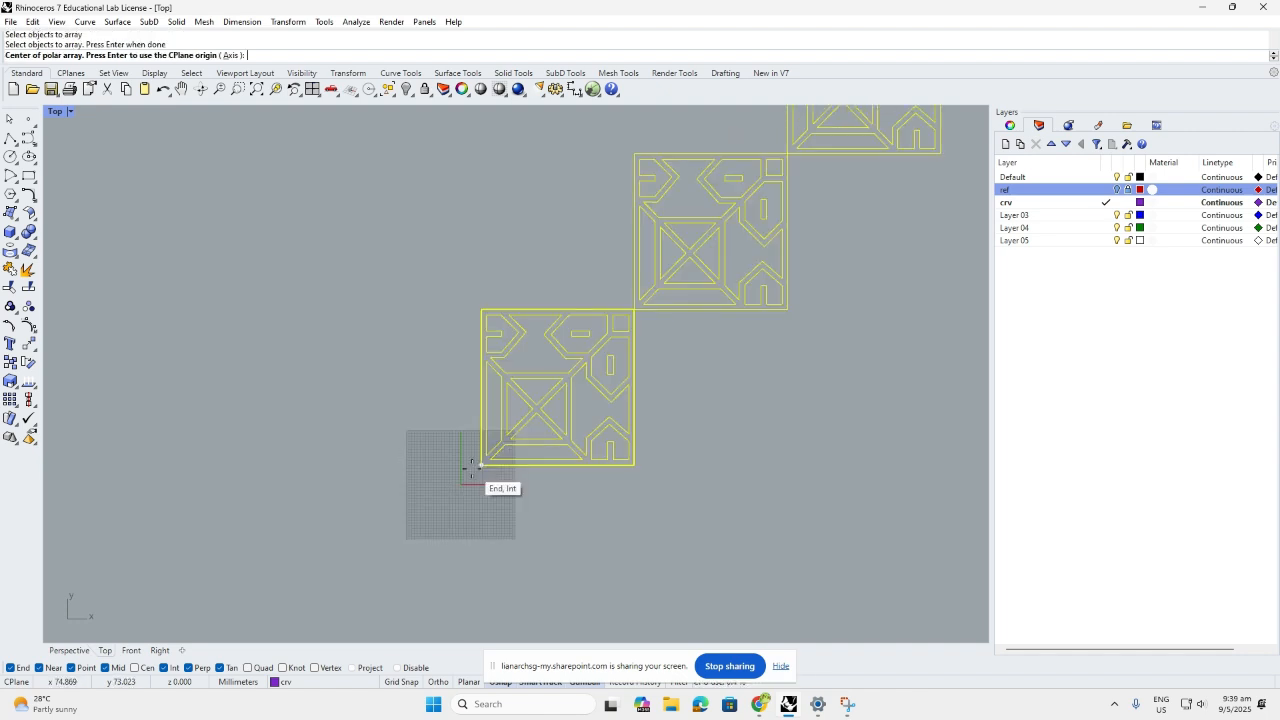
click(472, 466)
- Preview the polar array with 9 items over 360 degrees, inspect the overlapping centre, and cancel it
scroll(471, 469, down, 5)
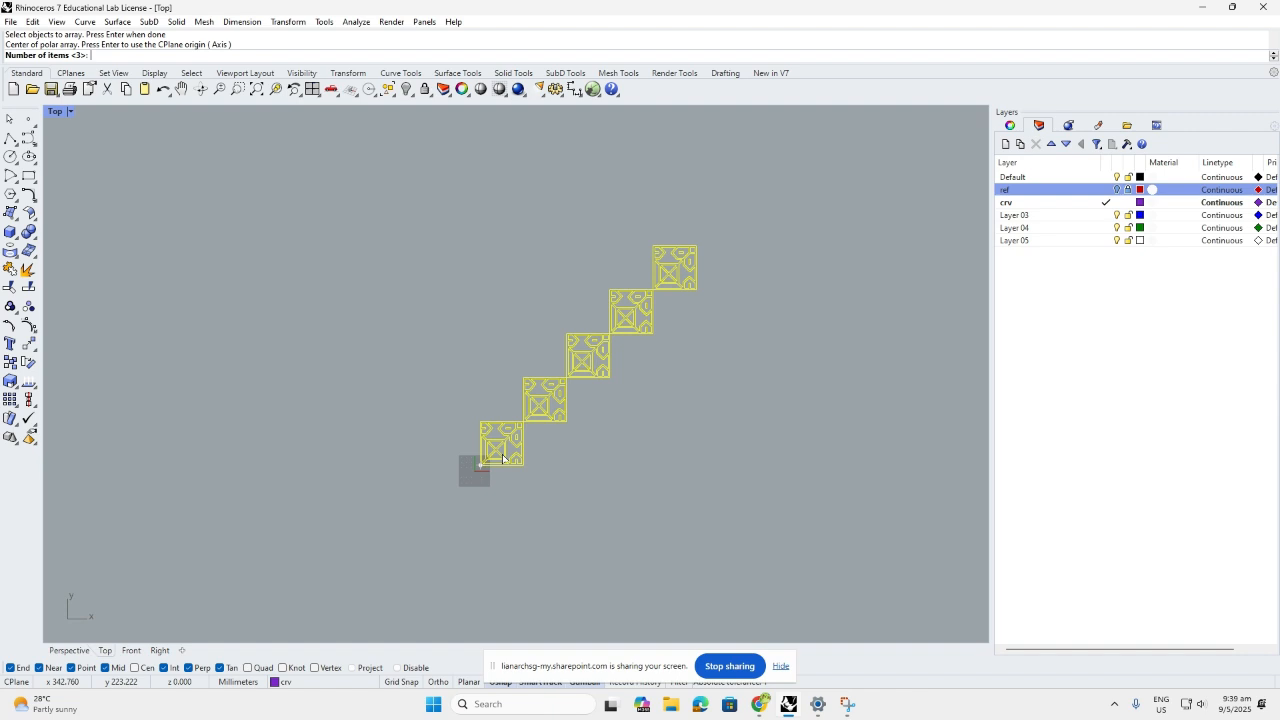
scroll(503, 458, down, 2)
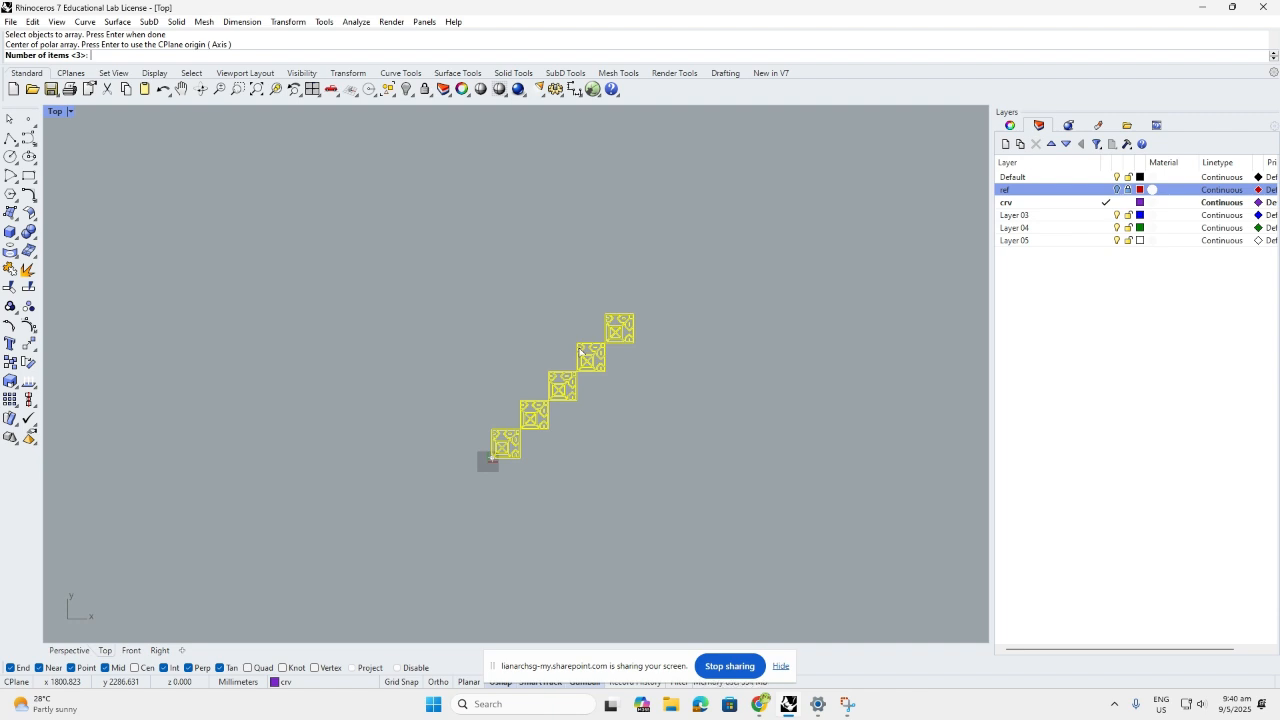
text(9)
key(Return)
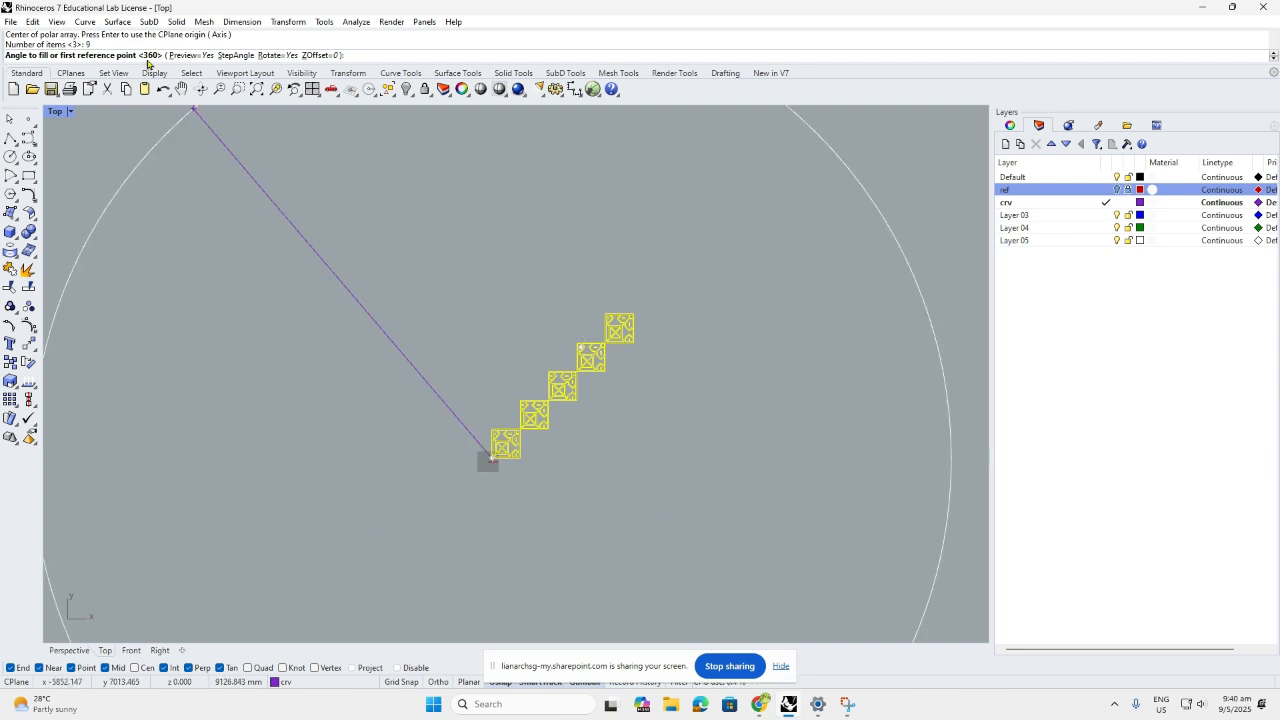
key(Return)
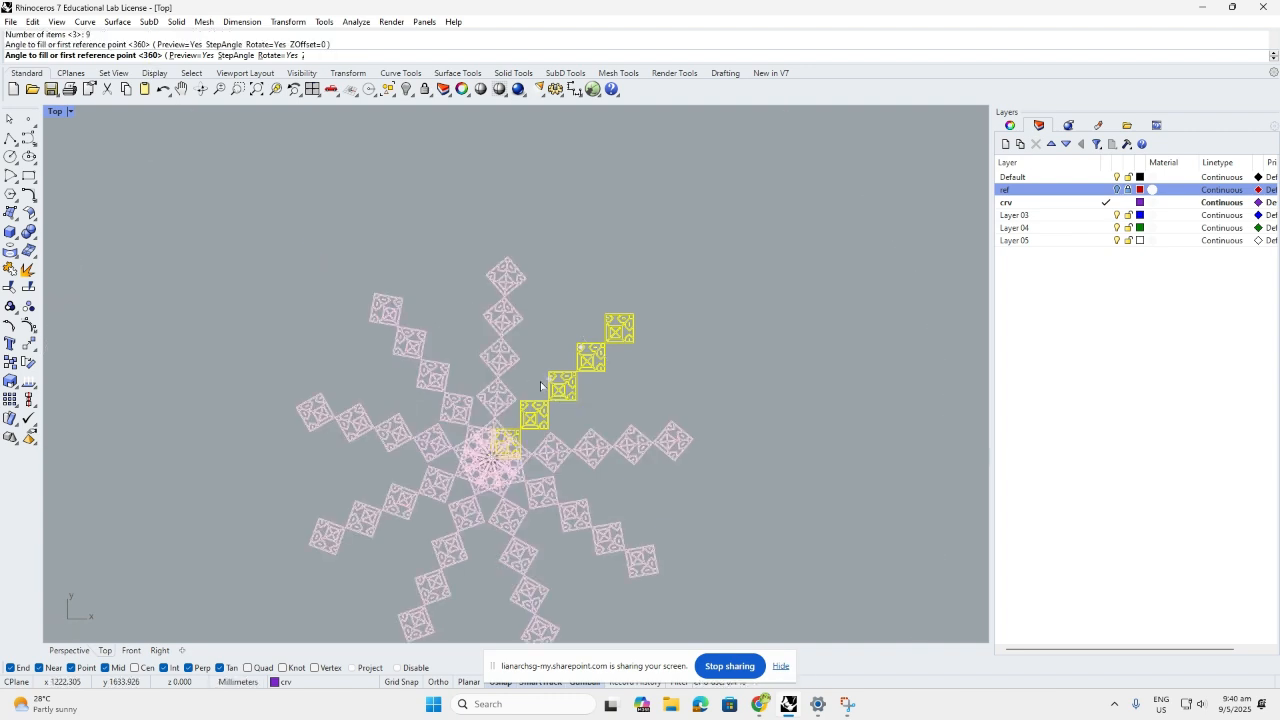
key(Return)
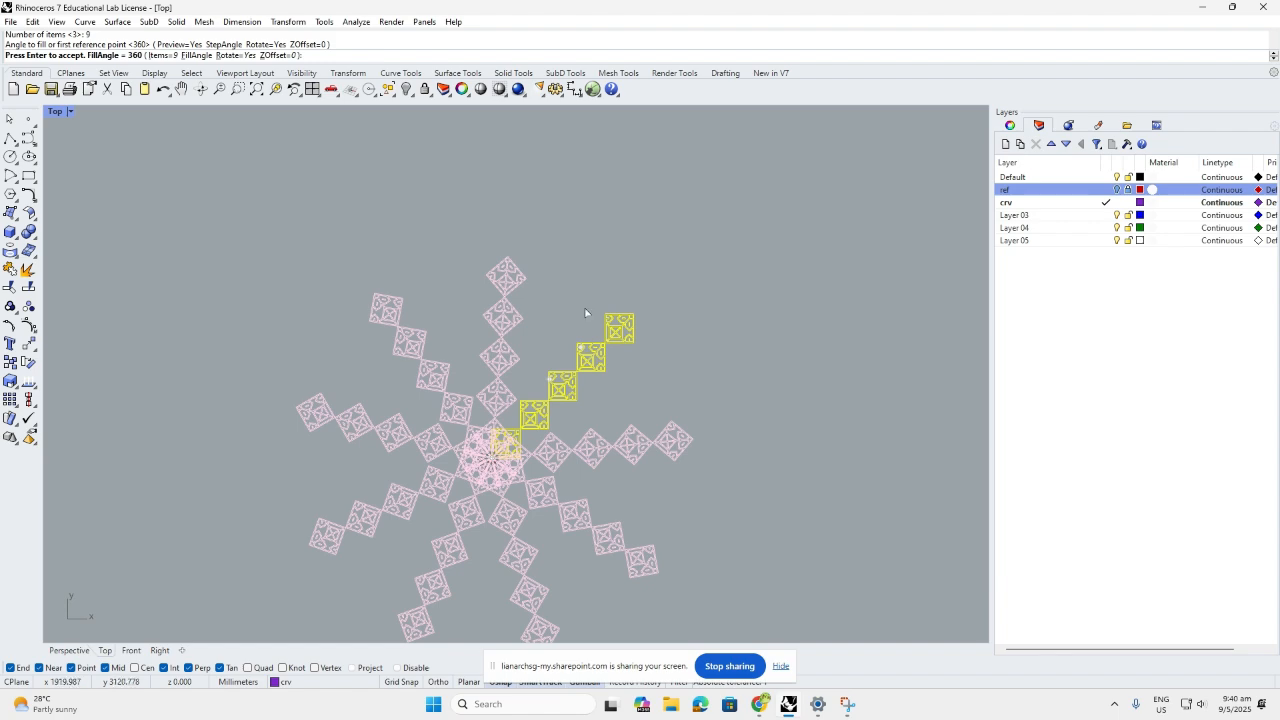
scroll(609, 398, down, 5)
scroll(609, 398, up, 5)
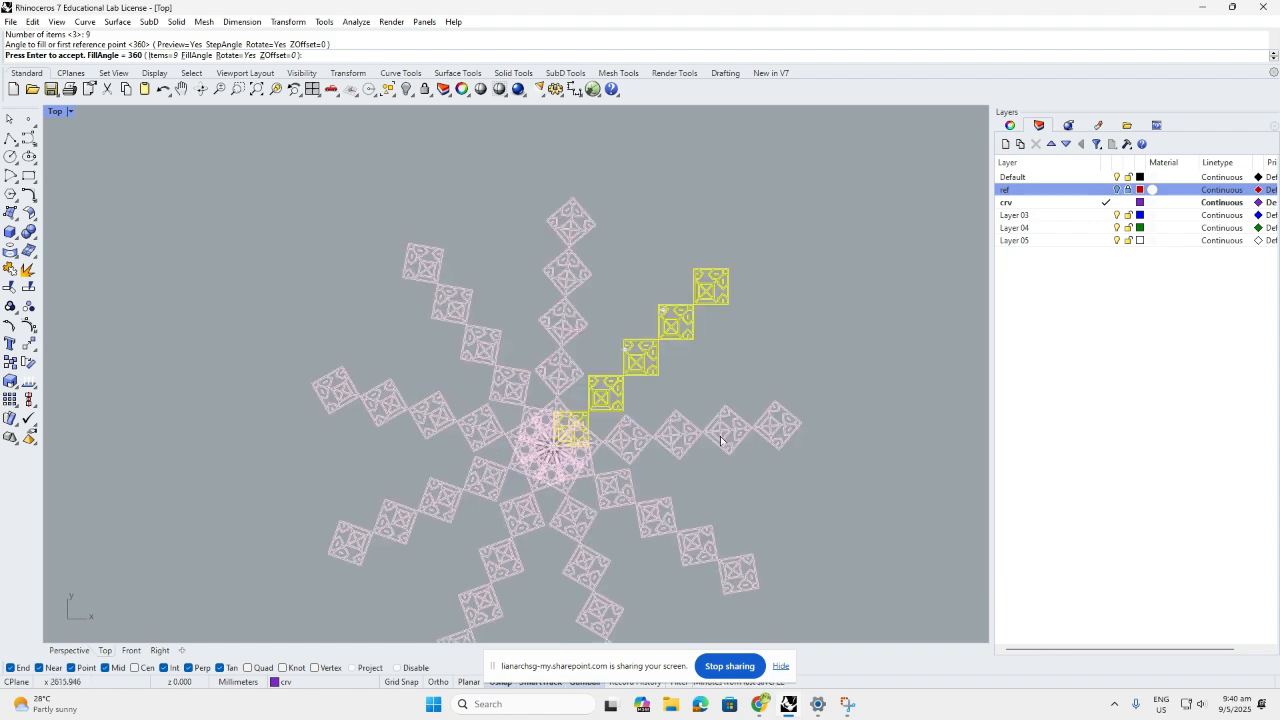
scroll(578, 461, up, 10)
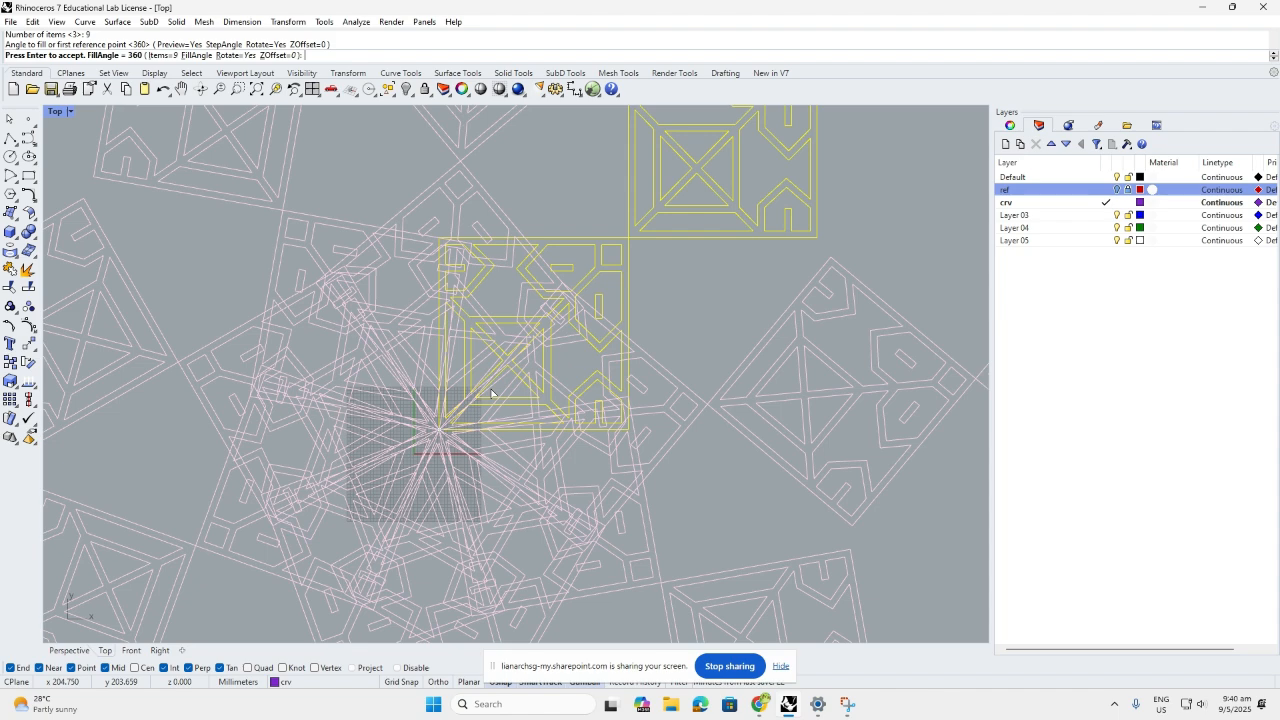
scroll(491, 393, down, 8)
key(Escape)
scroll(604, 393, down, 10)
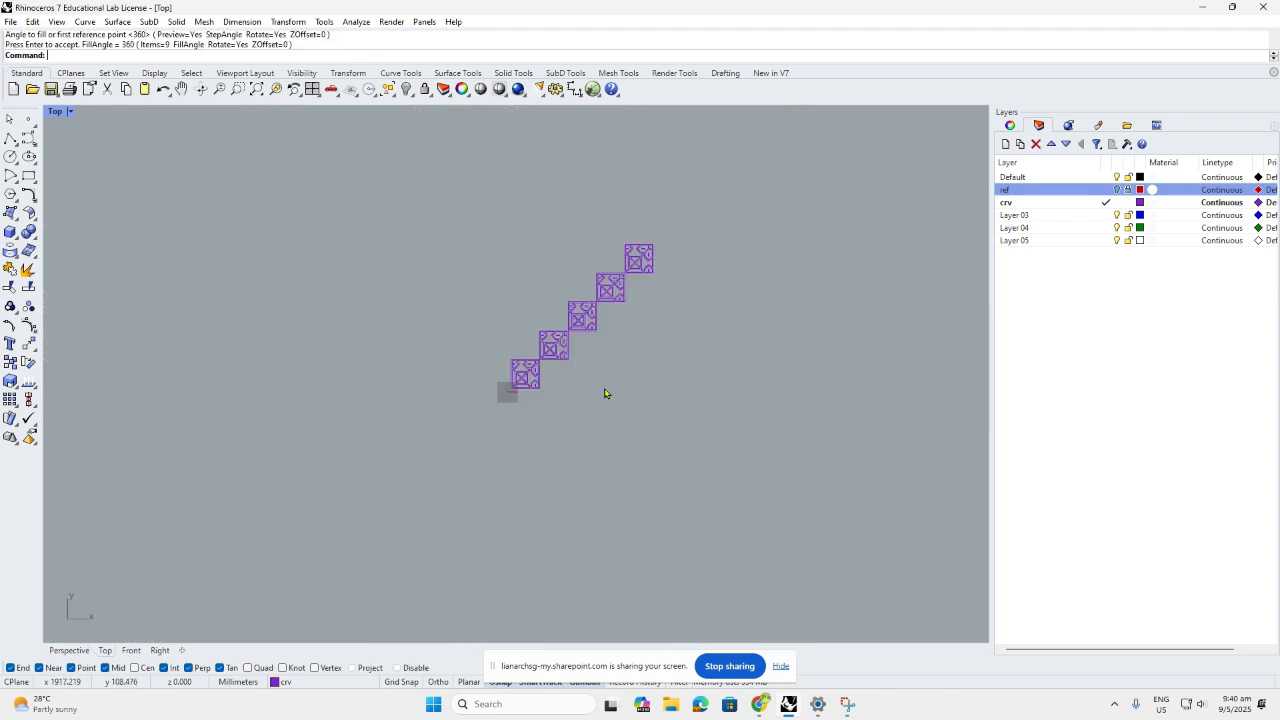
- Create a polar array of all five diagonal tiles around the lowest tile's lower-left corner, with 6 items over 360 degrees
key(ctrl+a)
key(Return)
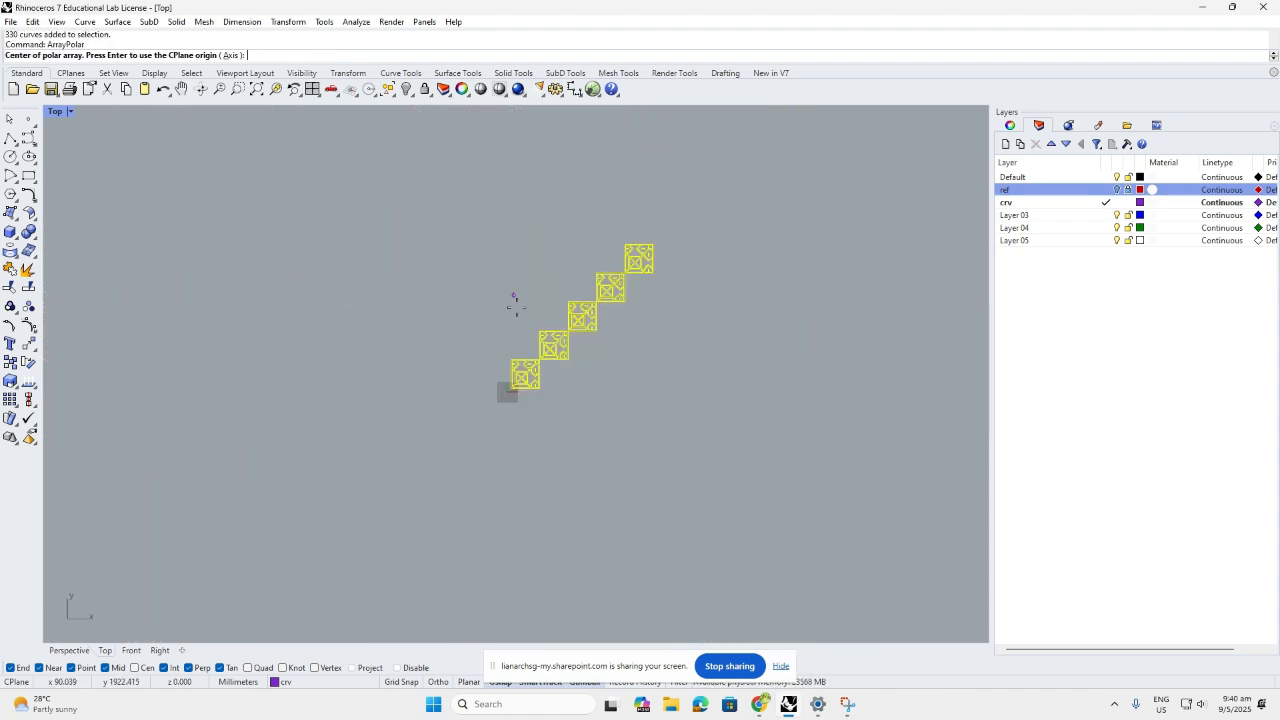
click(511, 396)
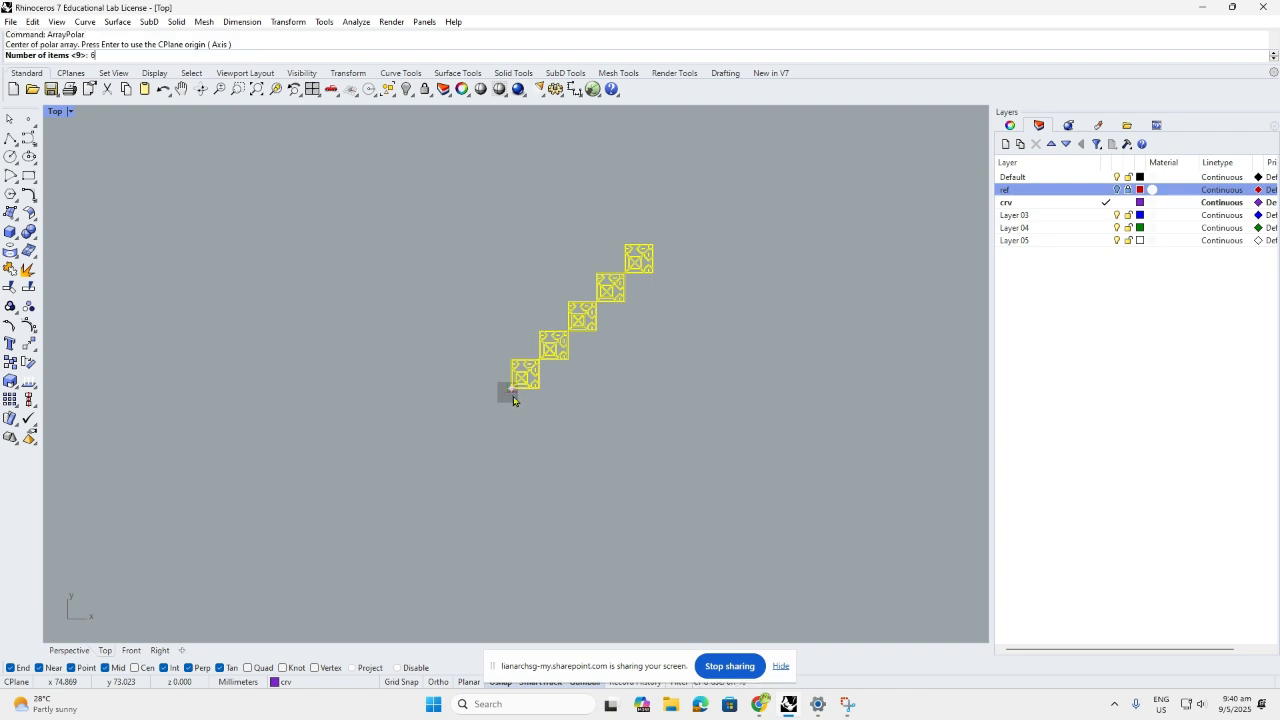
text(6)
key(Return)
key(Return)
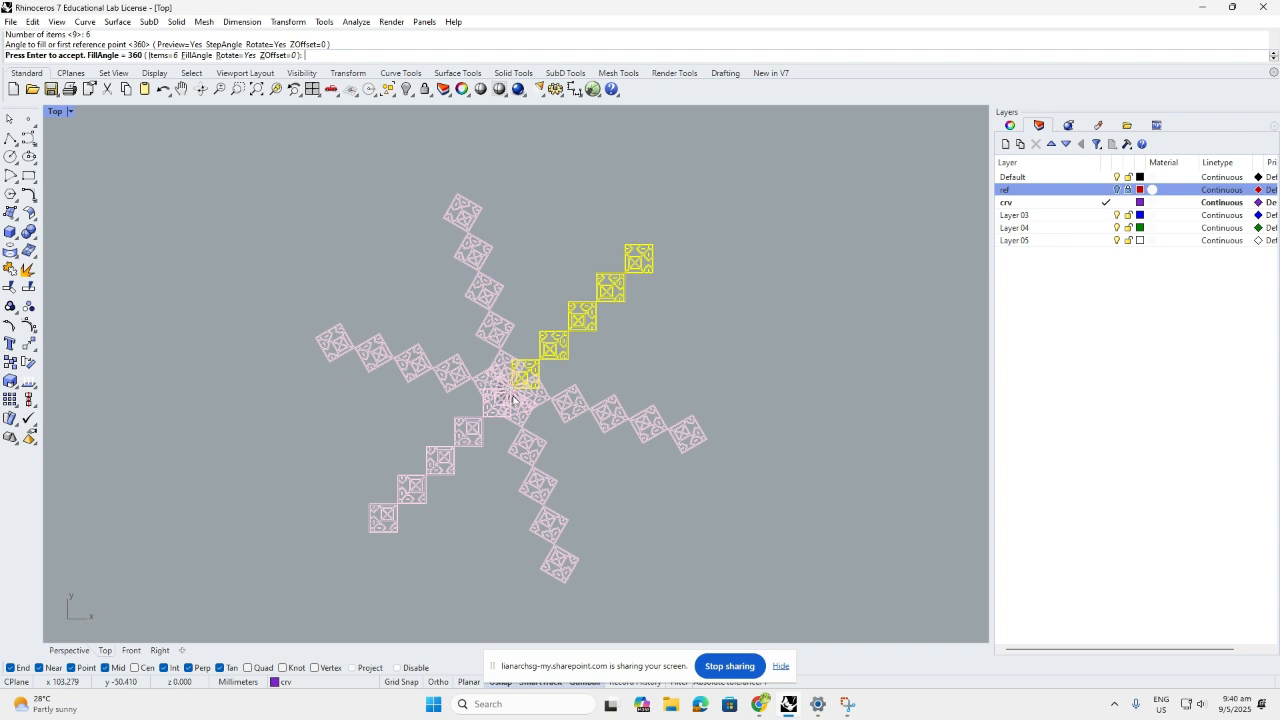
key(Return)
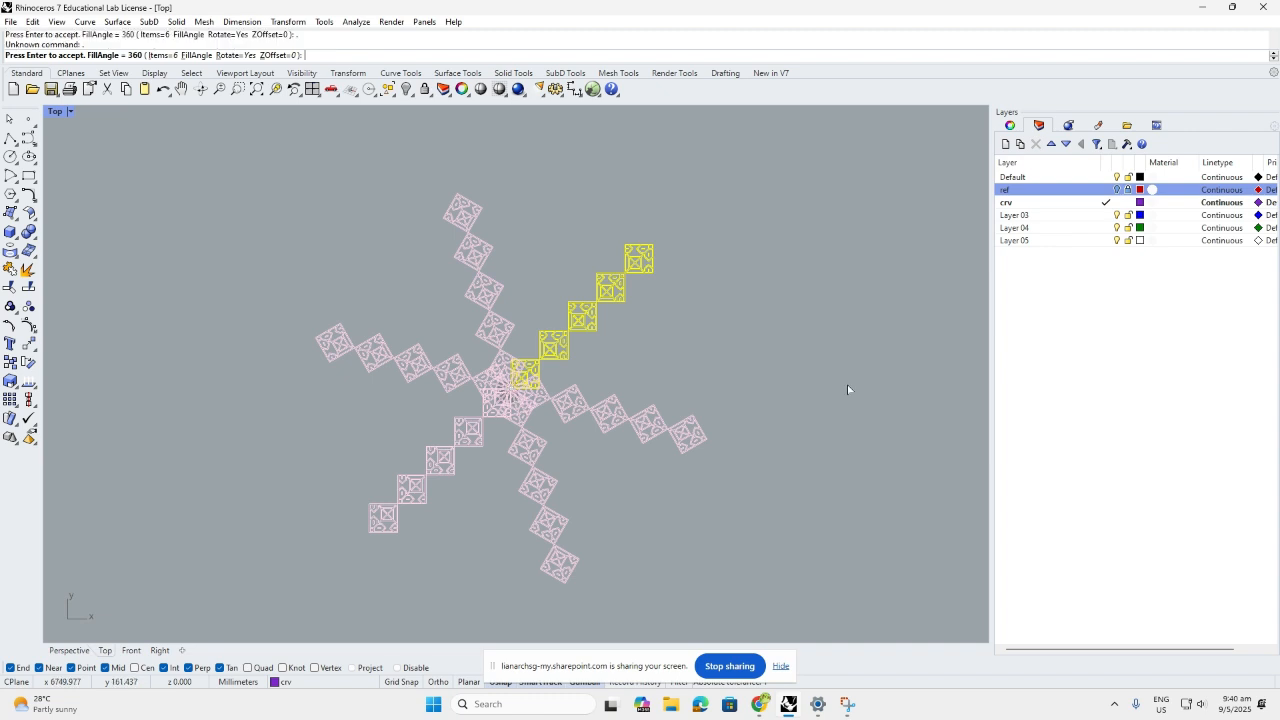
key(Return)
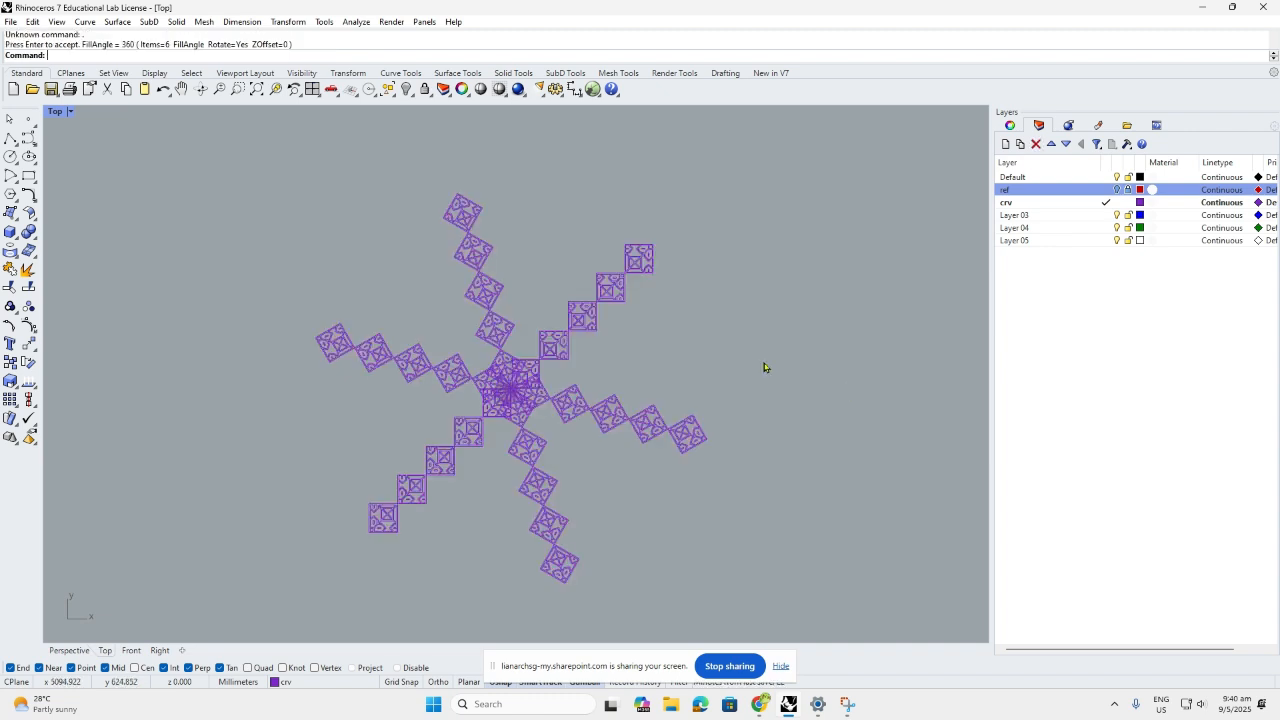
- Examine how the tiles overlap at the centre of the six-arm polar array
scroll(474, 149, down, 2)
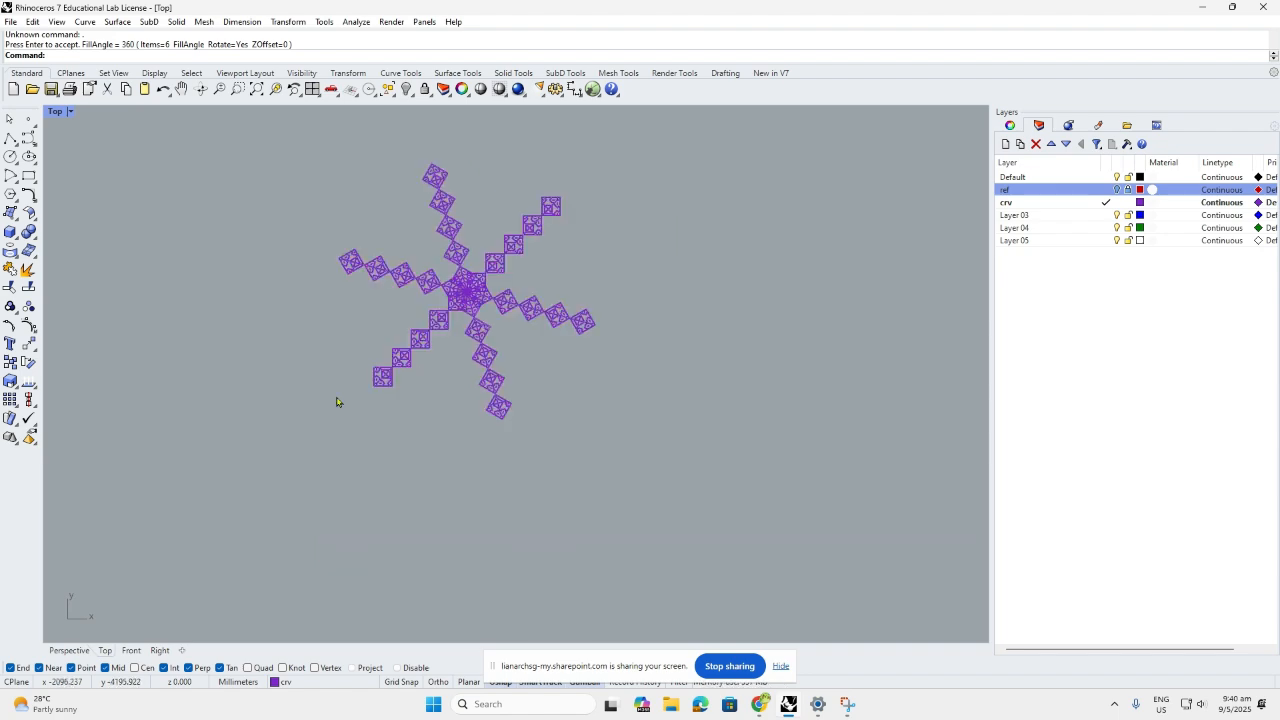
scroll(476, 283, up, 5)
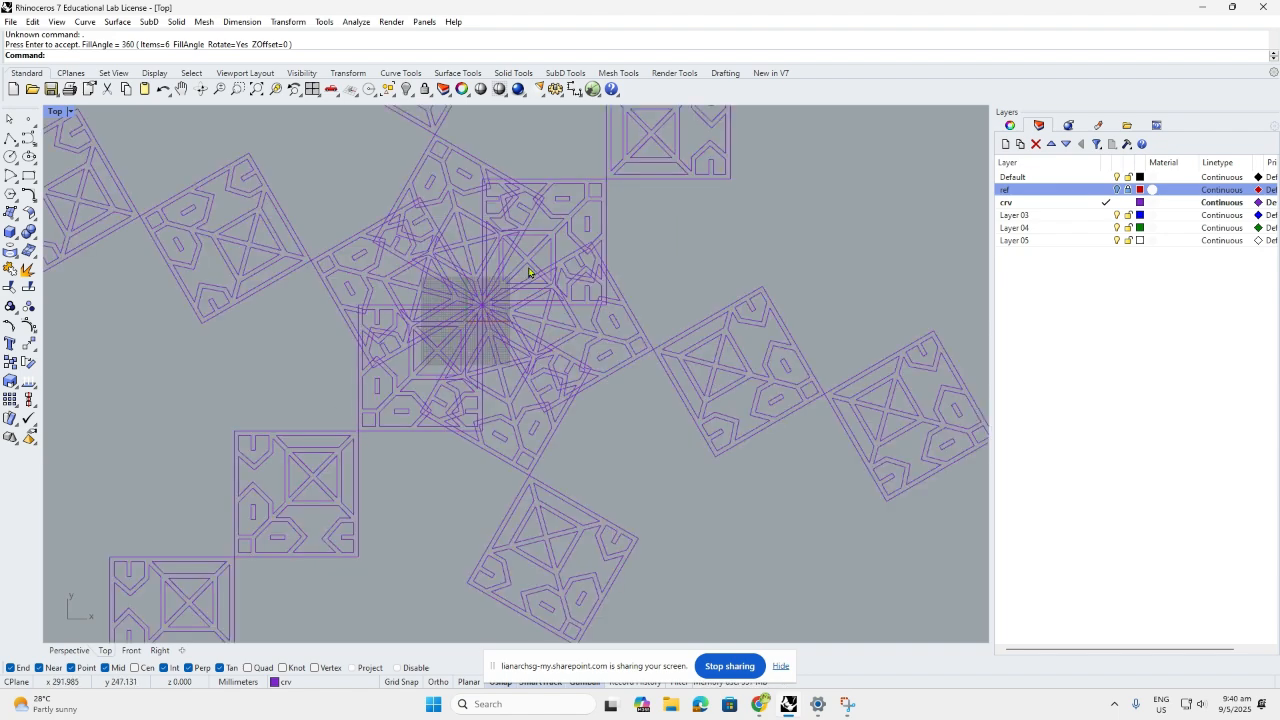
scroll(529, 272, up, 3)
scroll(585, 327, down, 4)
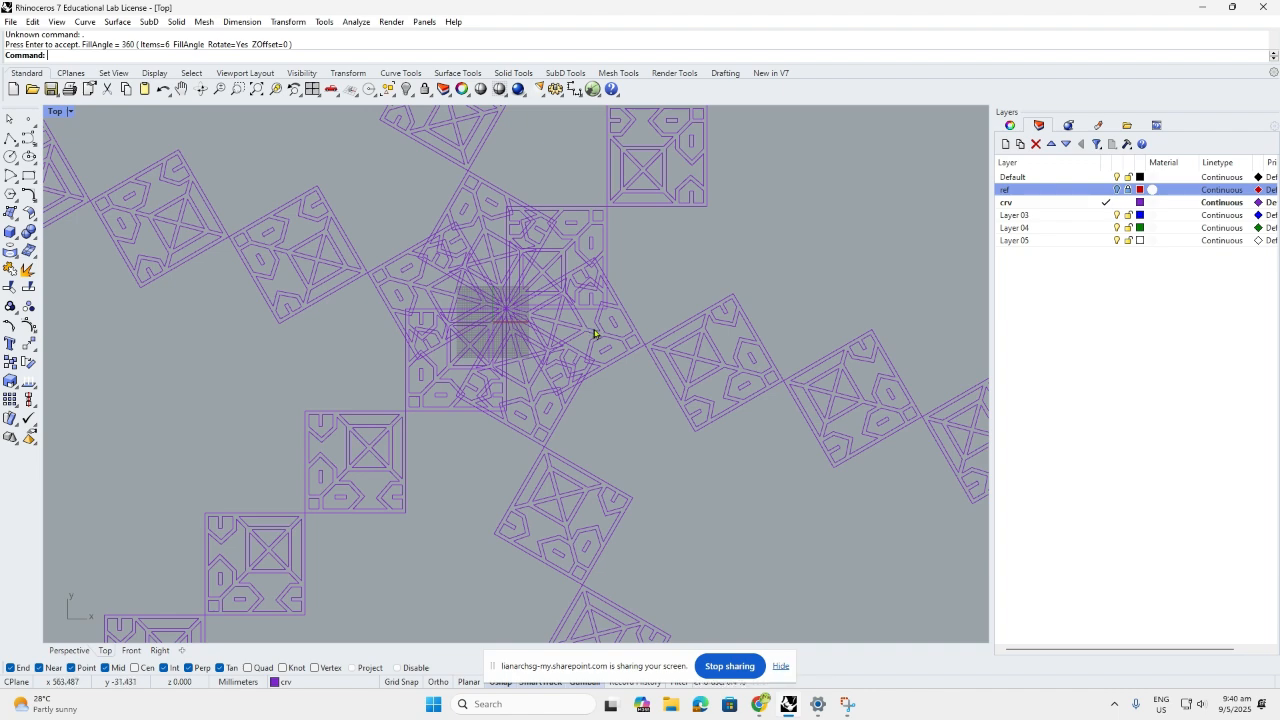
scroll(594, 333, down, 4)
scroll(590, 322, up, 5)
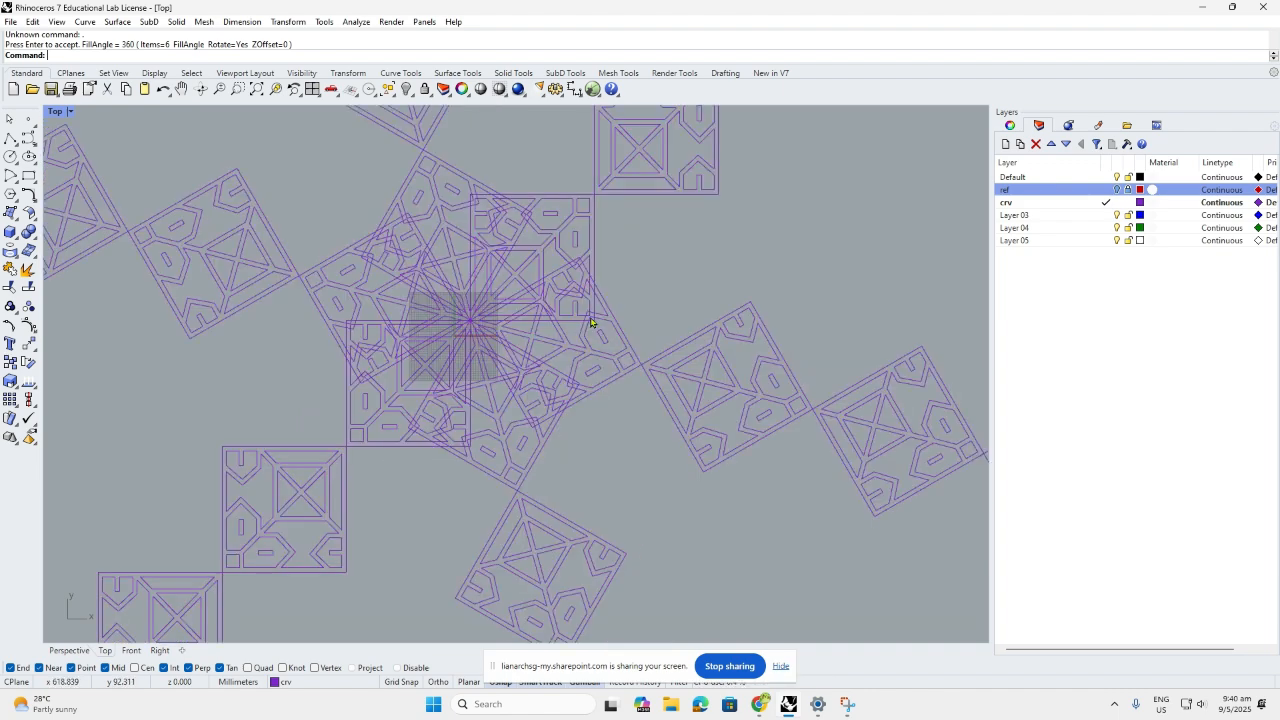
scroll(405, 291, up, 5)
scroll(510, 242, down, 3)
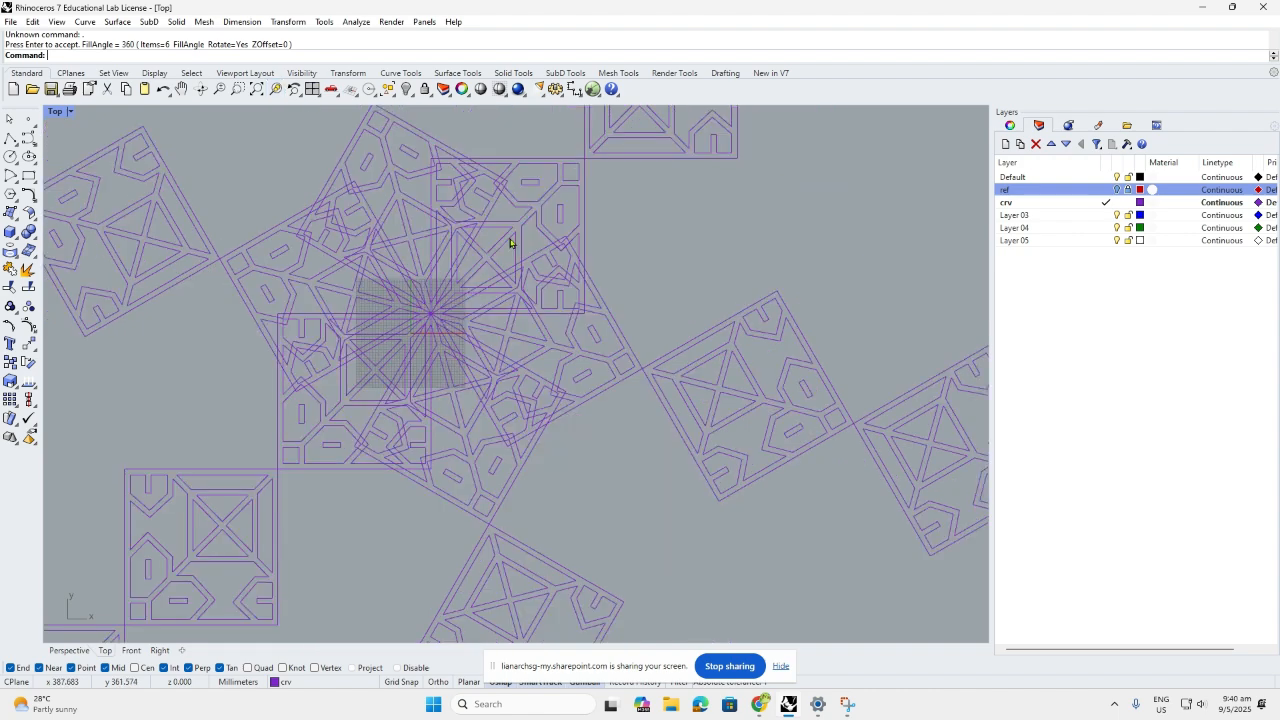
scroll(426, 268, down, 2)
scroll(353, 227, up, 1)
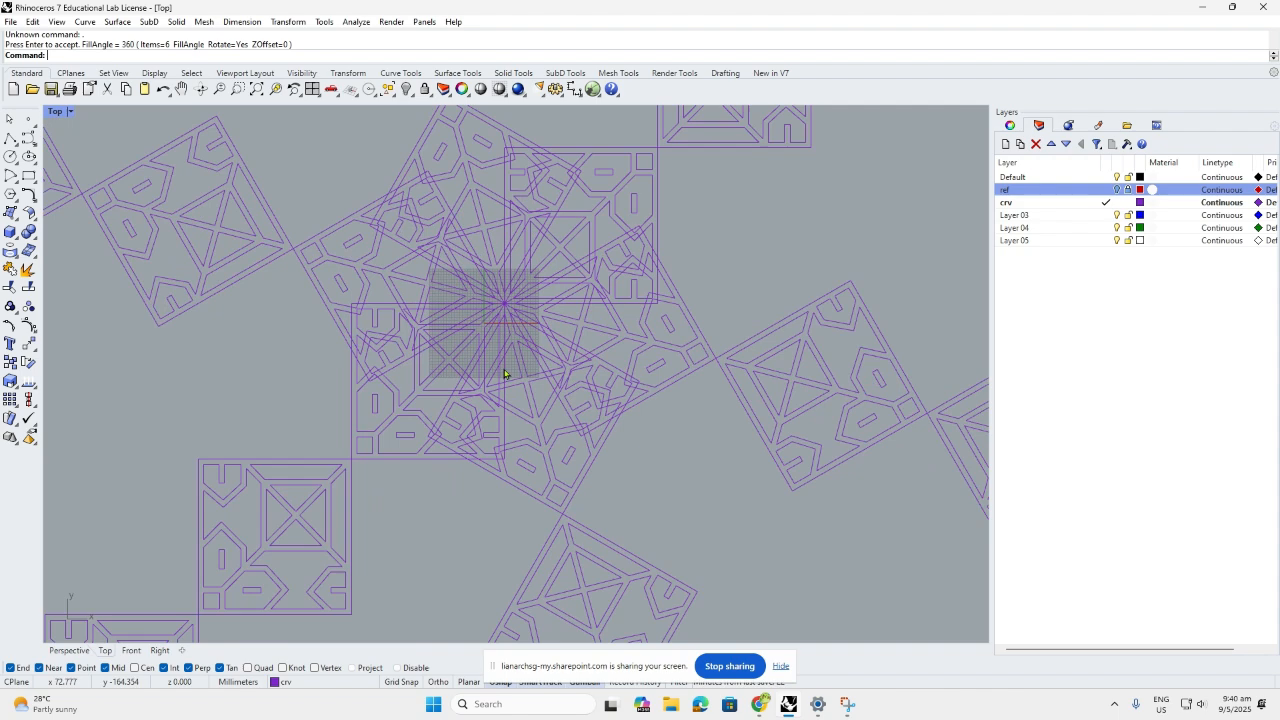
- Delete the outer tiles of the two lower arms and the two right-hand arms of the radial pattern
scroll(654, 479, down, 2)
scroll(602, 545, down, 3)
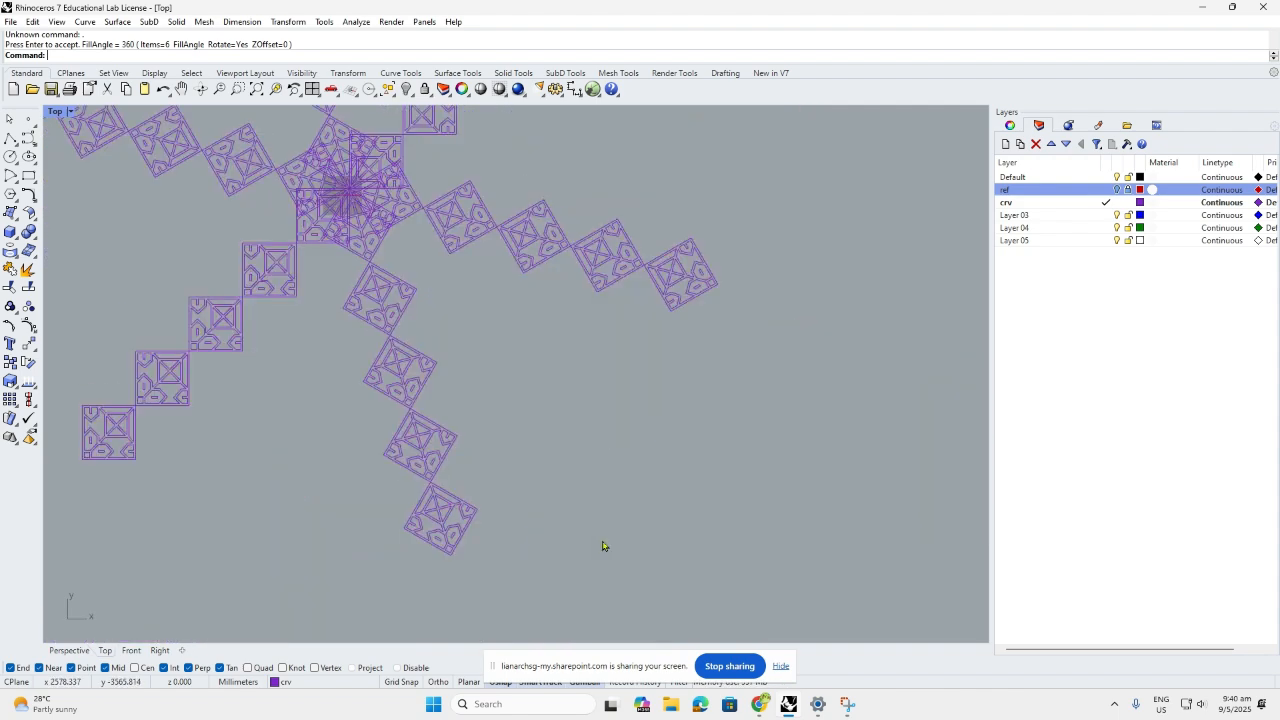
drag(602, 545, 124, 294)
key(Delete)
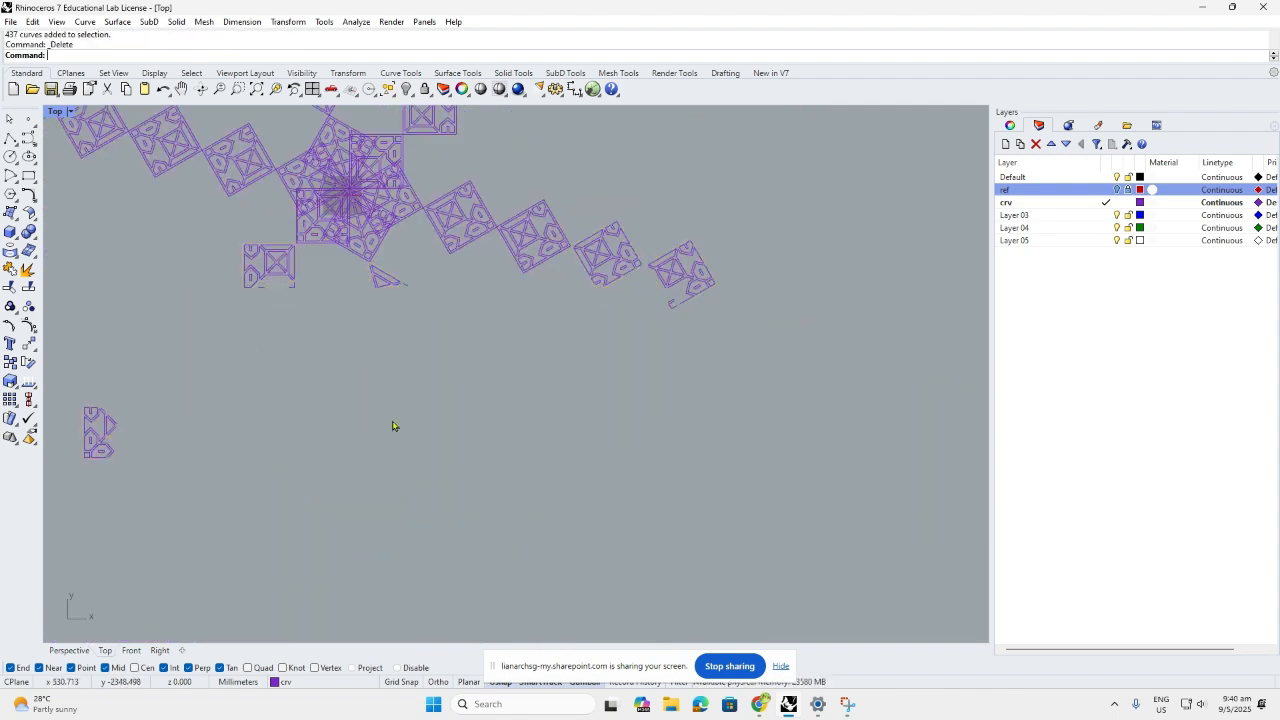
scroll(392, 426, down, 2)
drag(645, 429, 402, 113)
key(Delete)
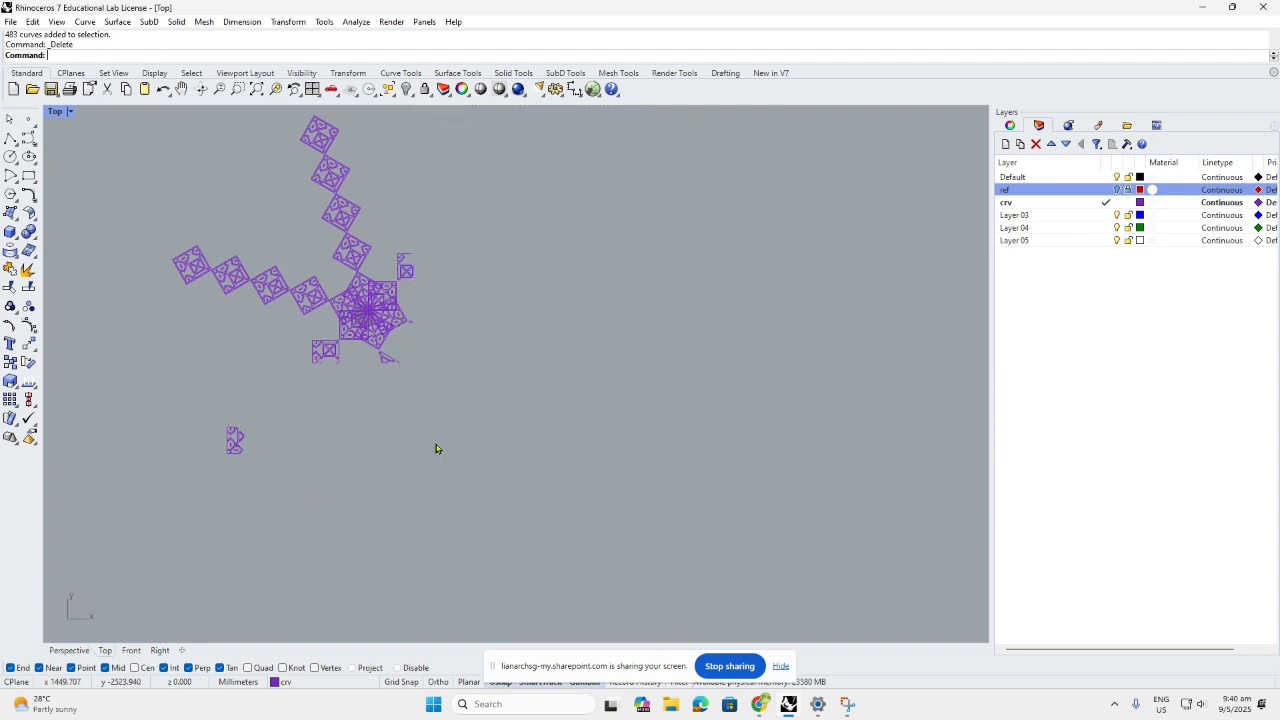
- Delete the leftover tile fragments and short stray lines below the central star
drag(306, 516, 202, 425)
key(Delete)
drag(405, 405, 286, 308)
scroll(318, 362, up, 3)
key(Delete)
scroll(333, 317, up, 4)
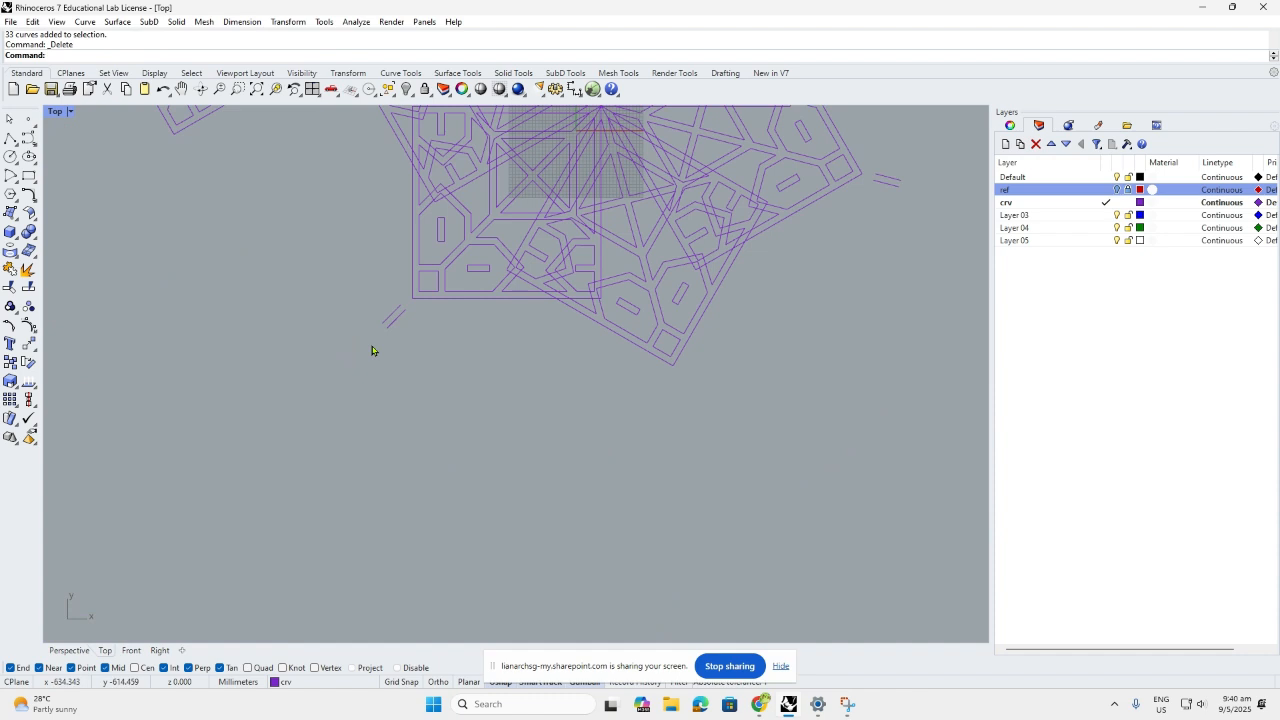
drag(414, 342, 372, 300)
key(Delete)
- Delete the outer tiles of the left arm and the upper arm, together with the partial tile at the upper right
scroll(386, 420, down, 8)
drag(360, 388, 131, 207)
key(Delete)
scroll(400, 317, up, 4)
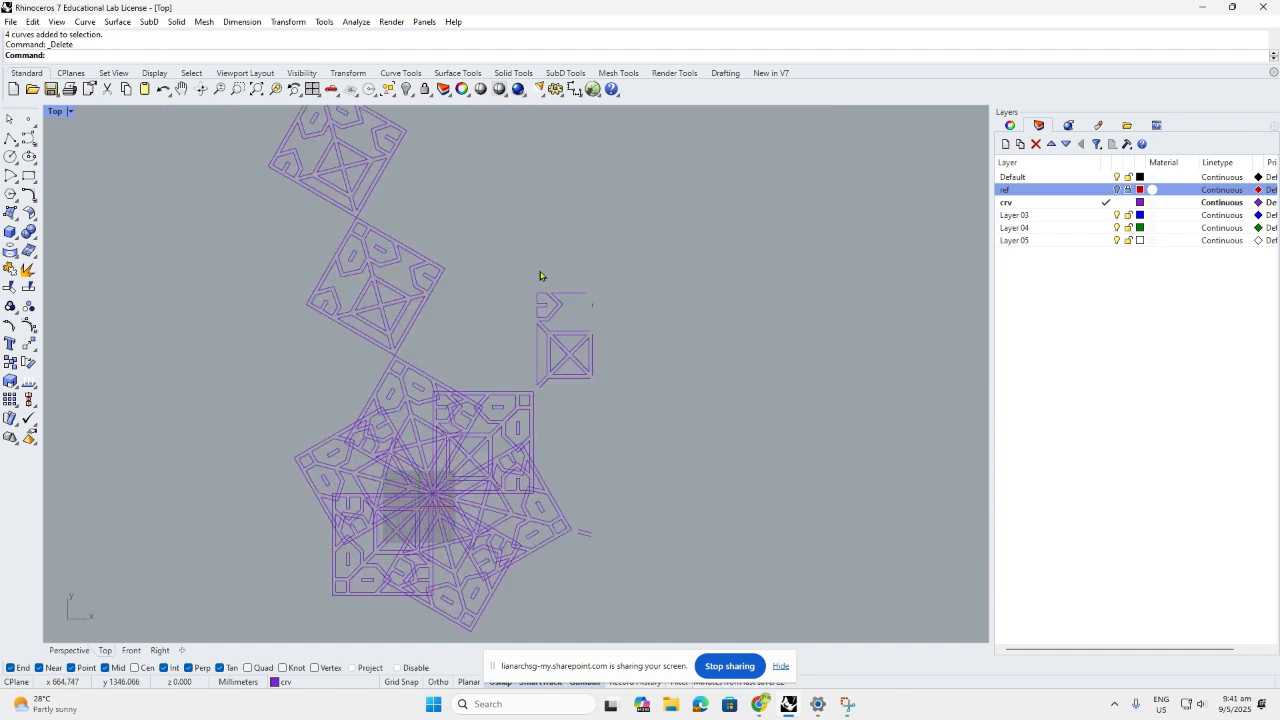
drag(540, 276, 215, 153)
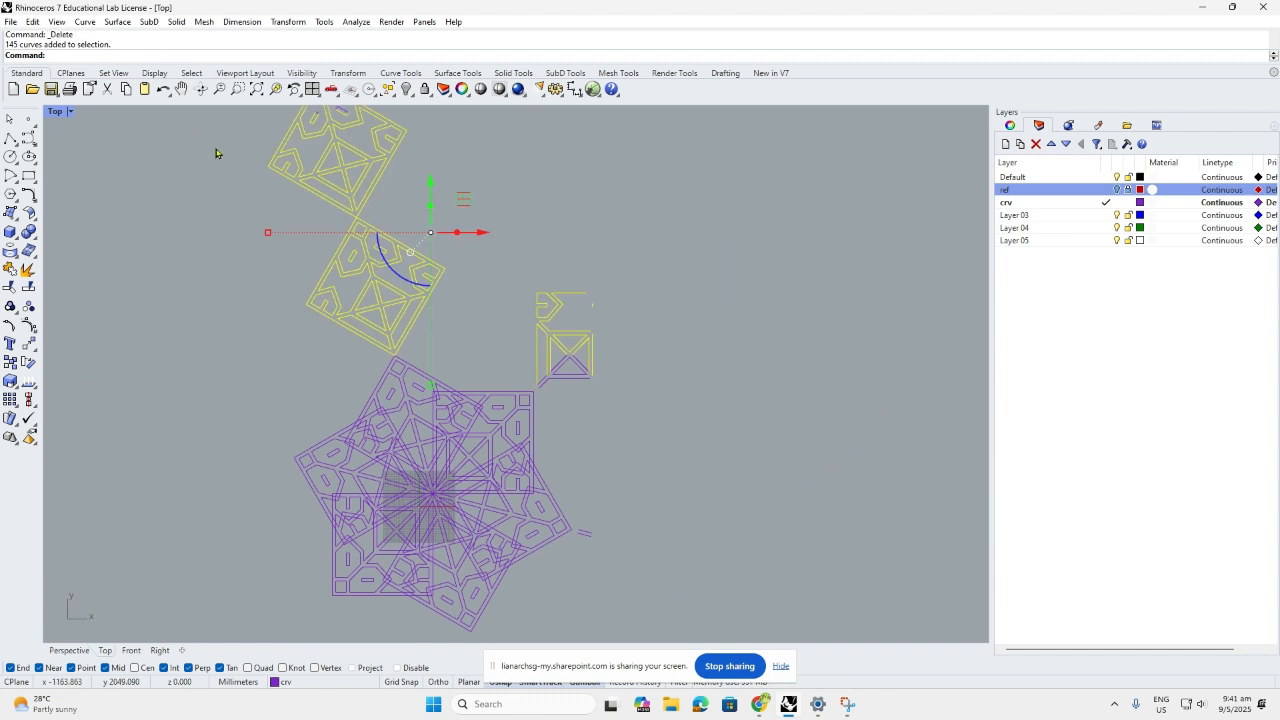
key(Delete)
scroll(273, 334, down, 6)
drag(383, 272, 203, 131)
key(Delete)
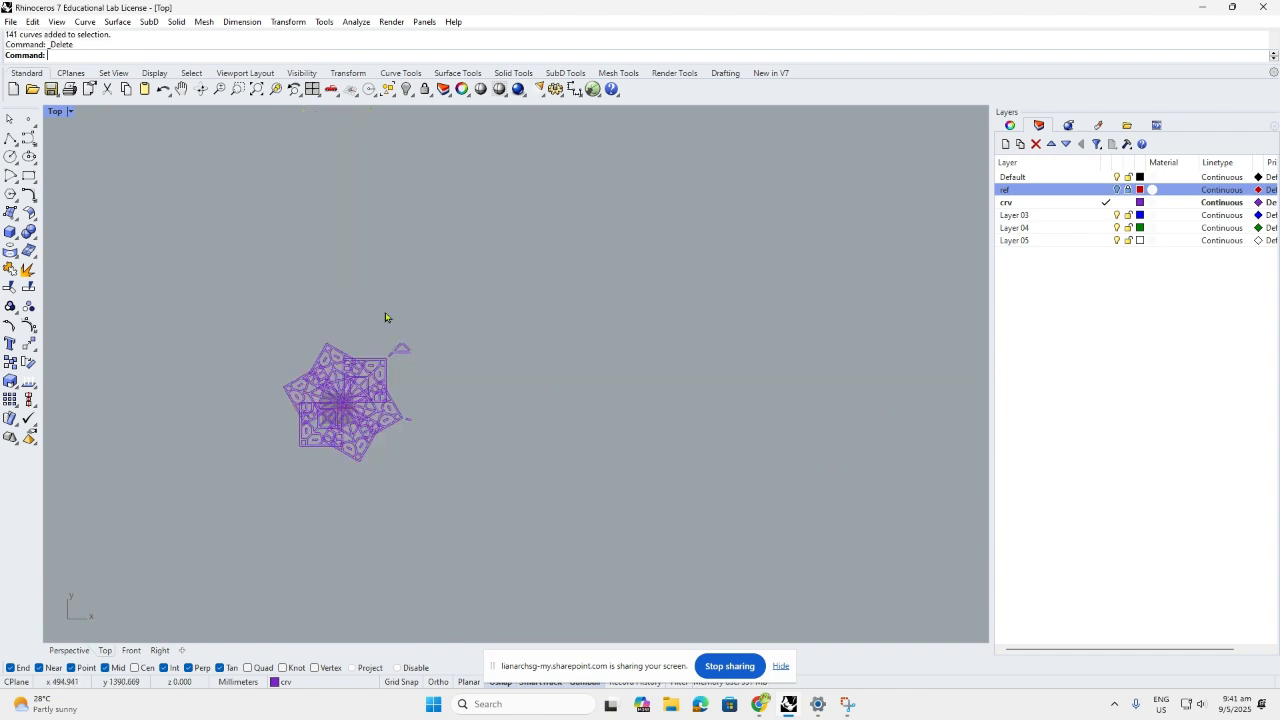
- Delete the last stray fragments around the star so only the six overlapping central tiles are kept
scroll(415, 350, up, 8)
drag(414, 370, 232, 264)
key(Delete)
drag(343, 390, 282, 330)
key(Delete)
scroll(282, 330, down, 2)
right_drag(362, 633, 398, 428)
drag(398, 428, 372, 388)
key(Delete)
- Move the whole six-pointed star horizontally to the right, clear of the origin grid
scroll(420, 352, down, 8)
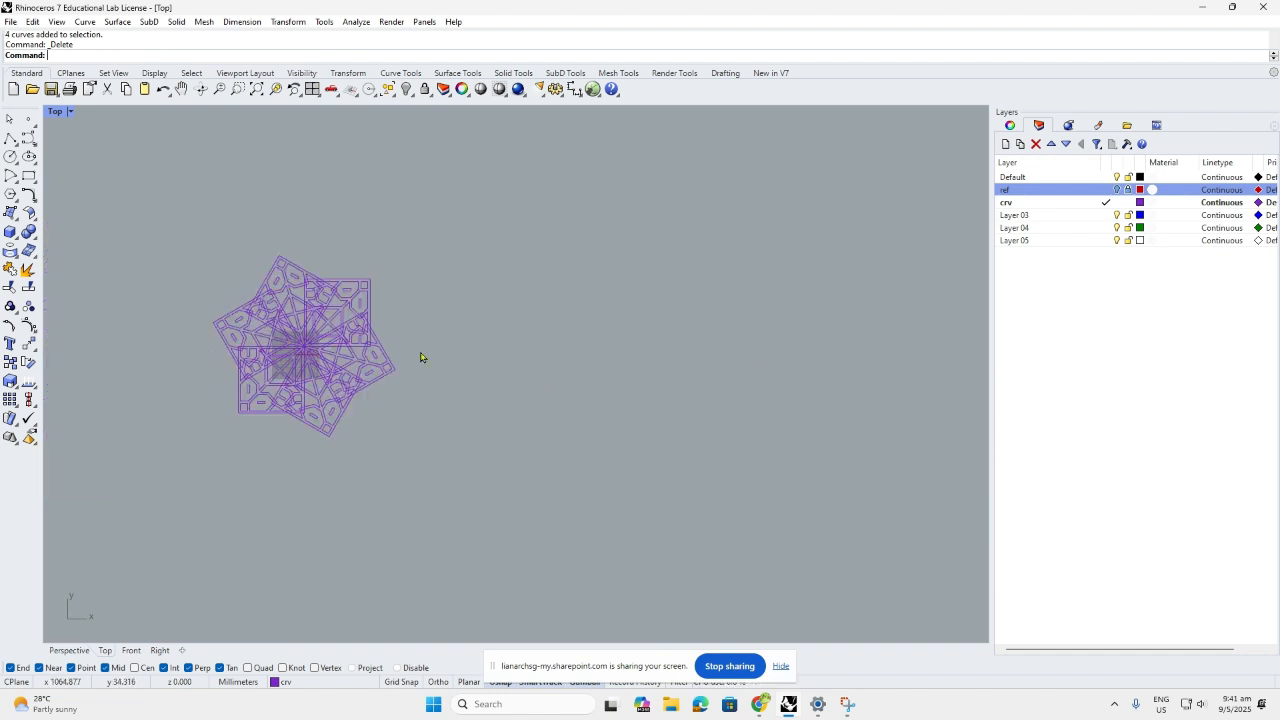
scroll(420, 357, up, 6)
scroll(464, 542, down, 3)
drag(464, 542, 208, 273)
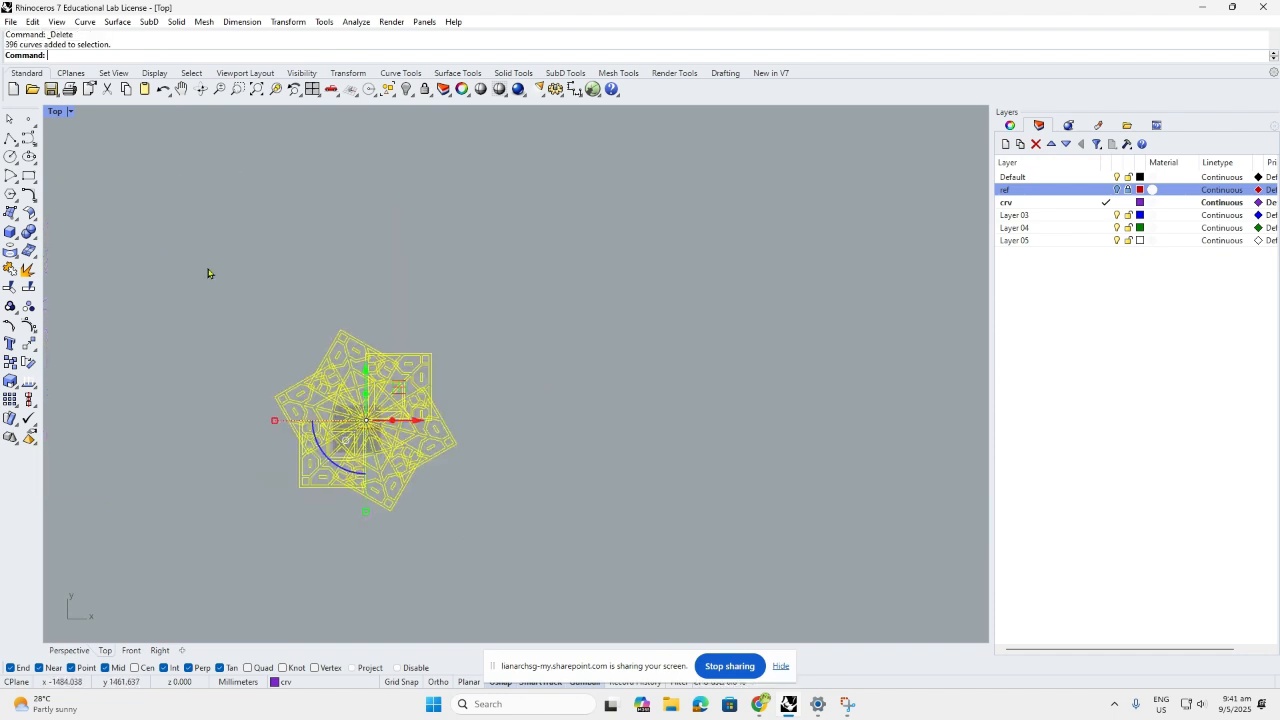
drag(437, 423, 618, 423)
click(362, 434)
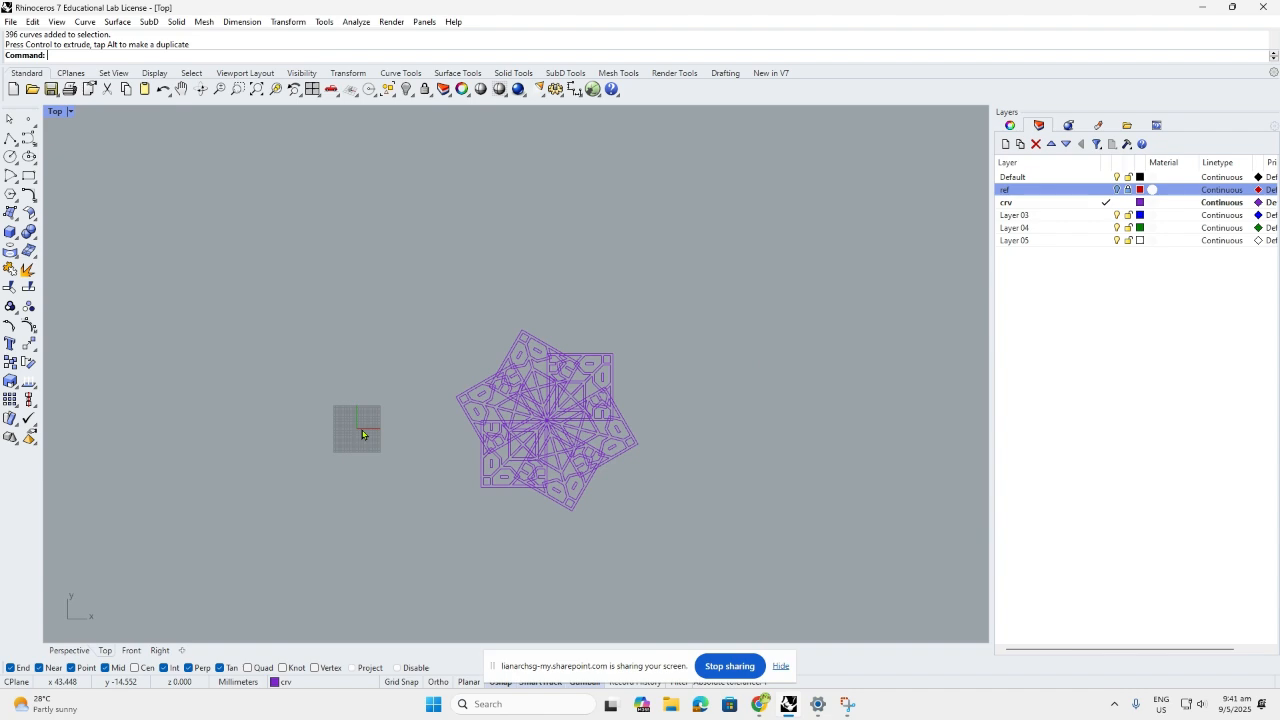
- Start Trim with all the star's curves as cutting objects and trim away the lines converging at its centre point
scroll(455, 389, up, 5)
scroll(339, 274, down, 4)
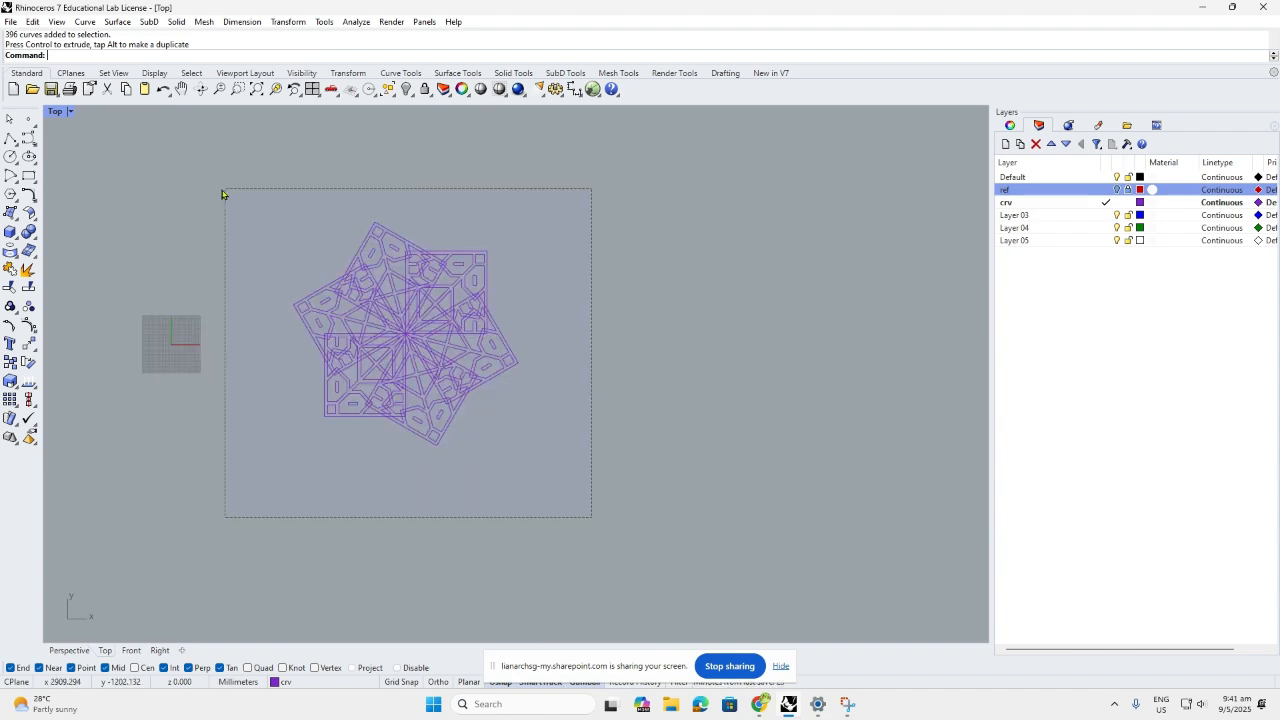
drag(222, 194, 223, 195)
text(t)
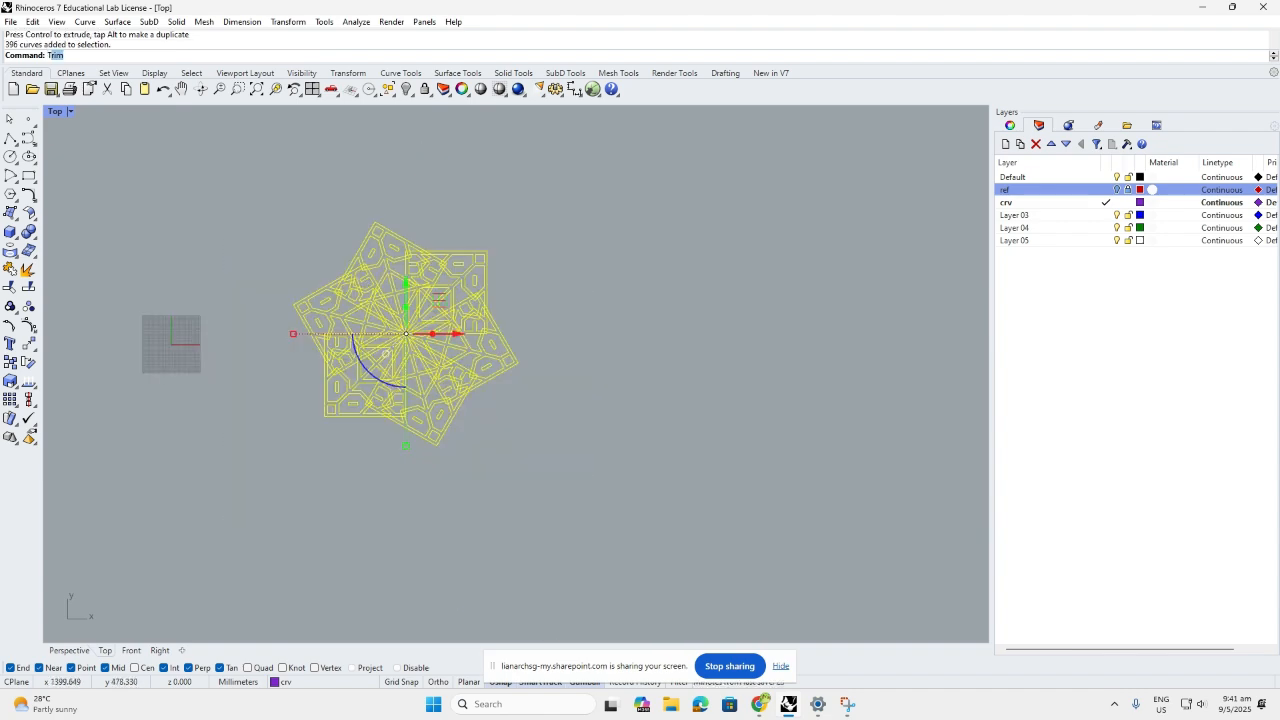
key(Return)
scroll(407, 336, up, 4)
scroll(407, 336, up, 5)
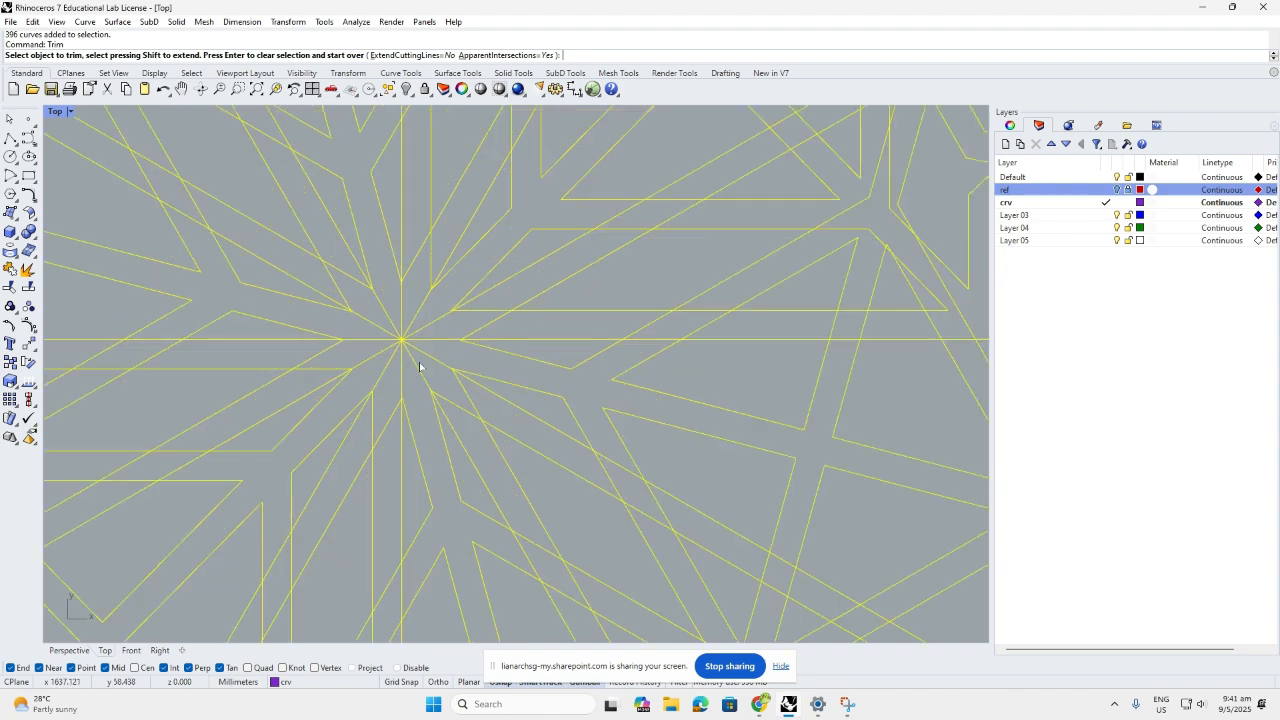
click(407, 369)
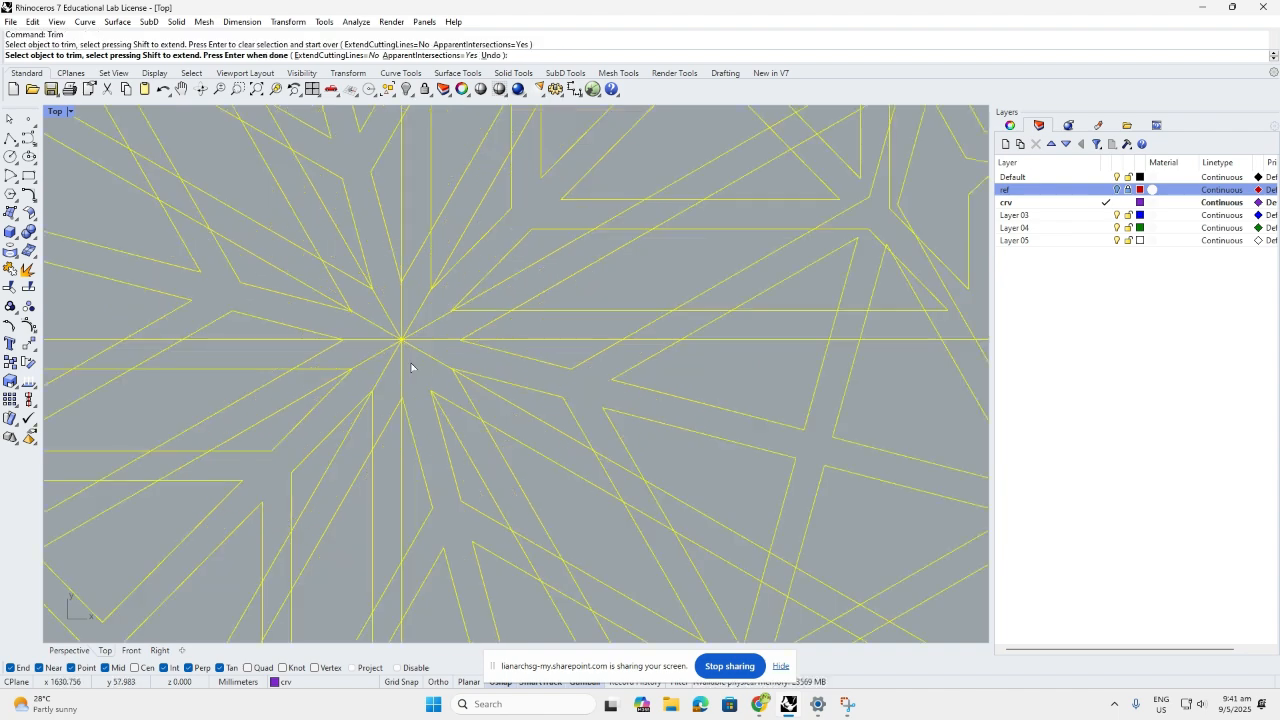
click(410, 367)
- Trim the crossing line segments at the strip junction to the upper left of the star's centre
scroll(417, 298, down, 3)
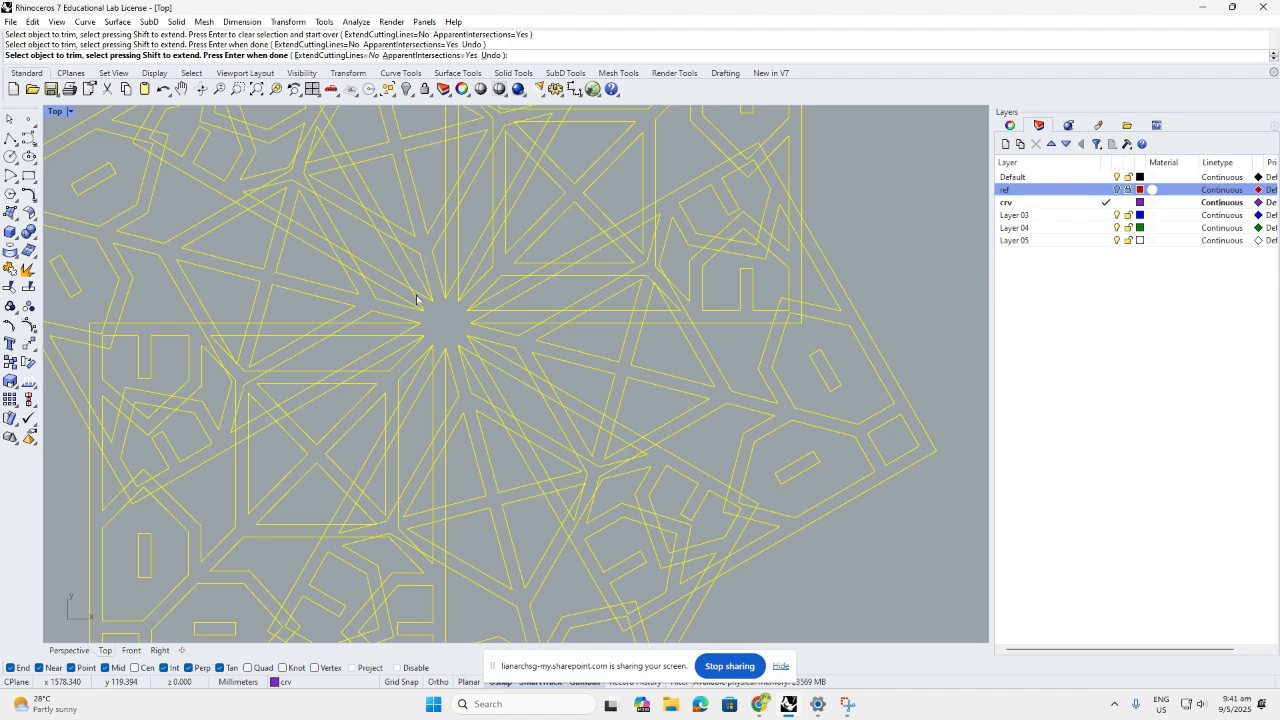
scroll(421, 279, down, 3)
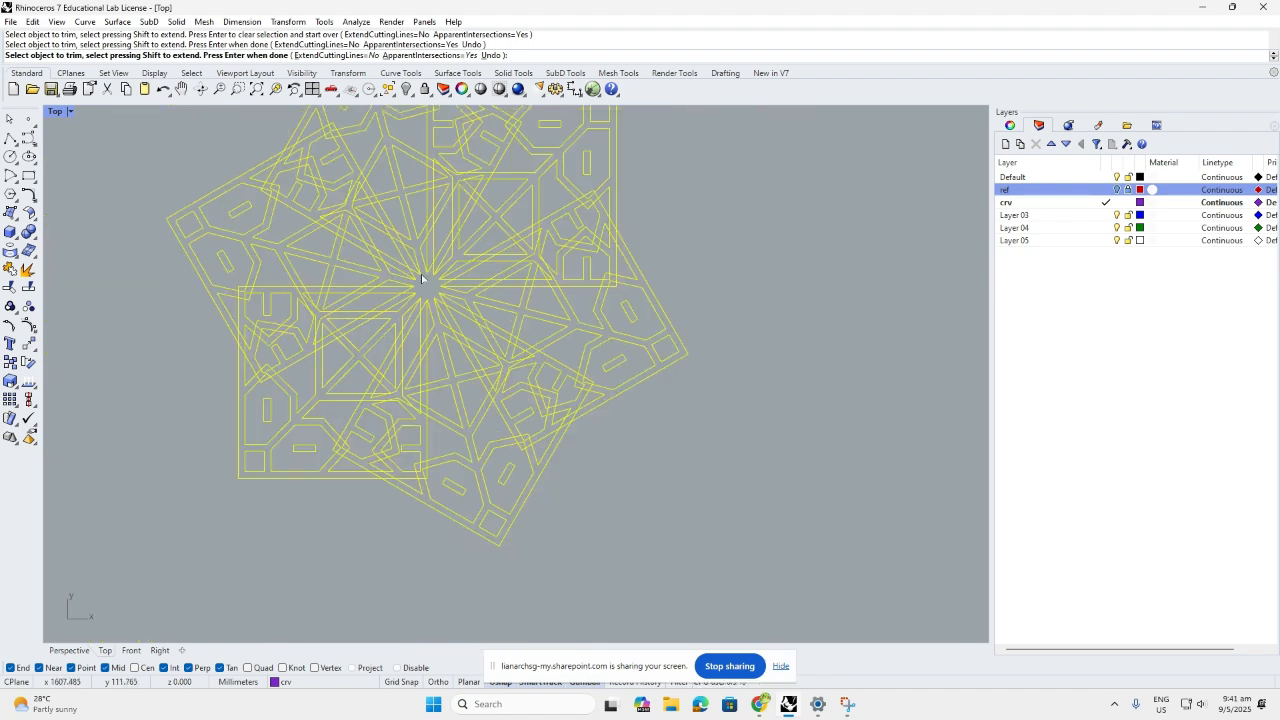
scroll(401, 290, up, 5)
scroll(401, 290, up, 3)
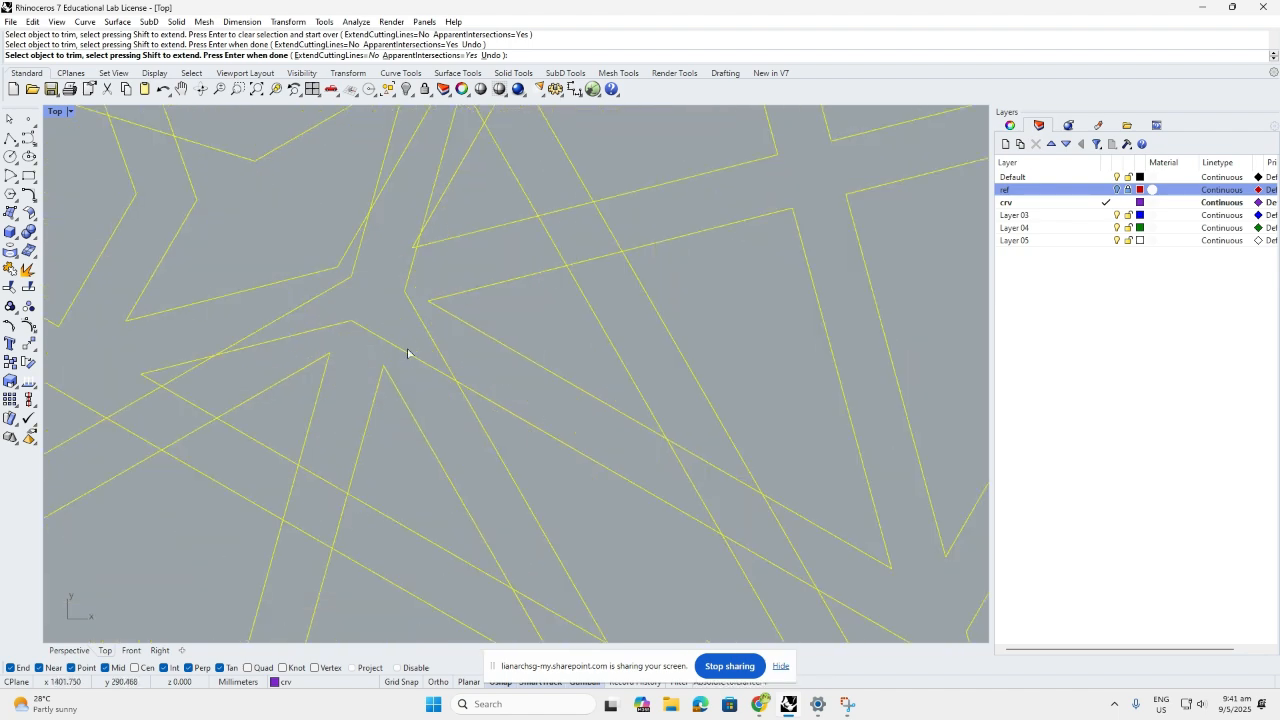
click(407, 352)
drag(387, 344, 359, 255)
click(405, 289)
click(412, 318)
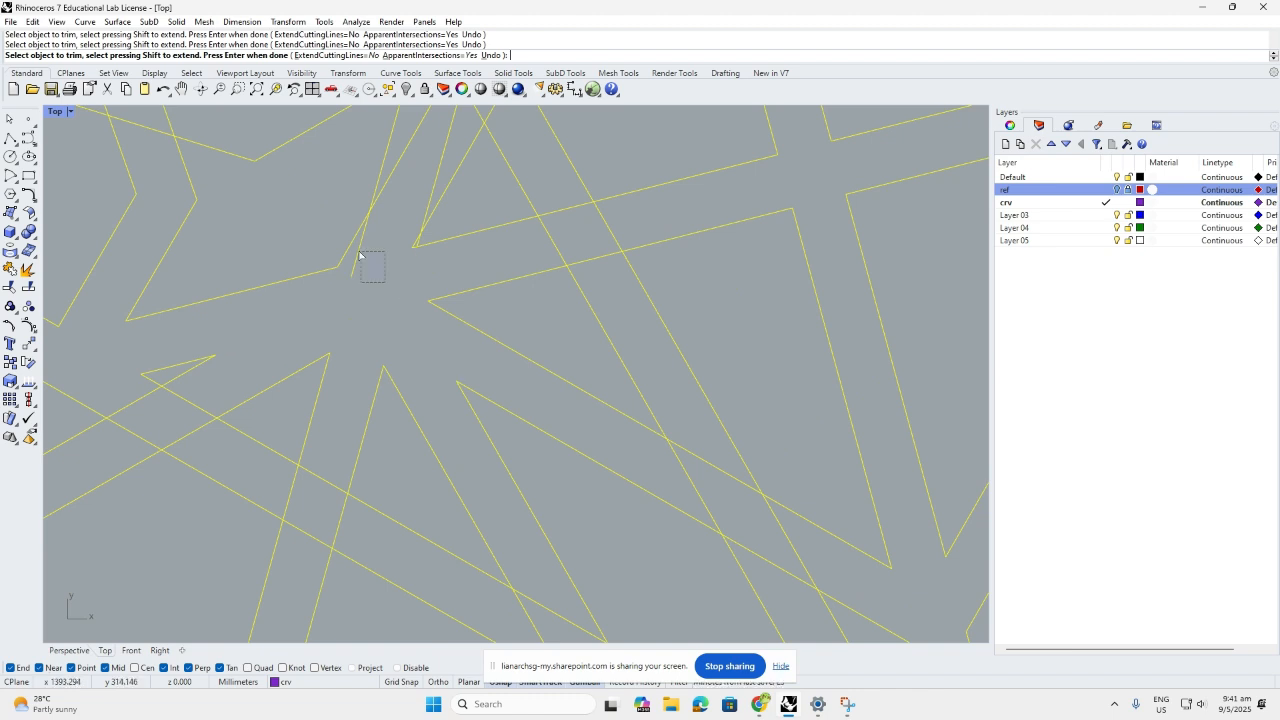
- Trim the overlapping segments where the strips cross just above that upper-left junction
scroll(405, 262, up, 4)
scroll(404, 240, down, 3)
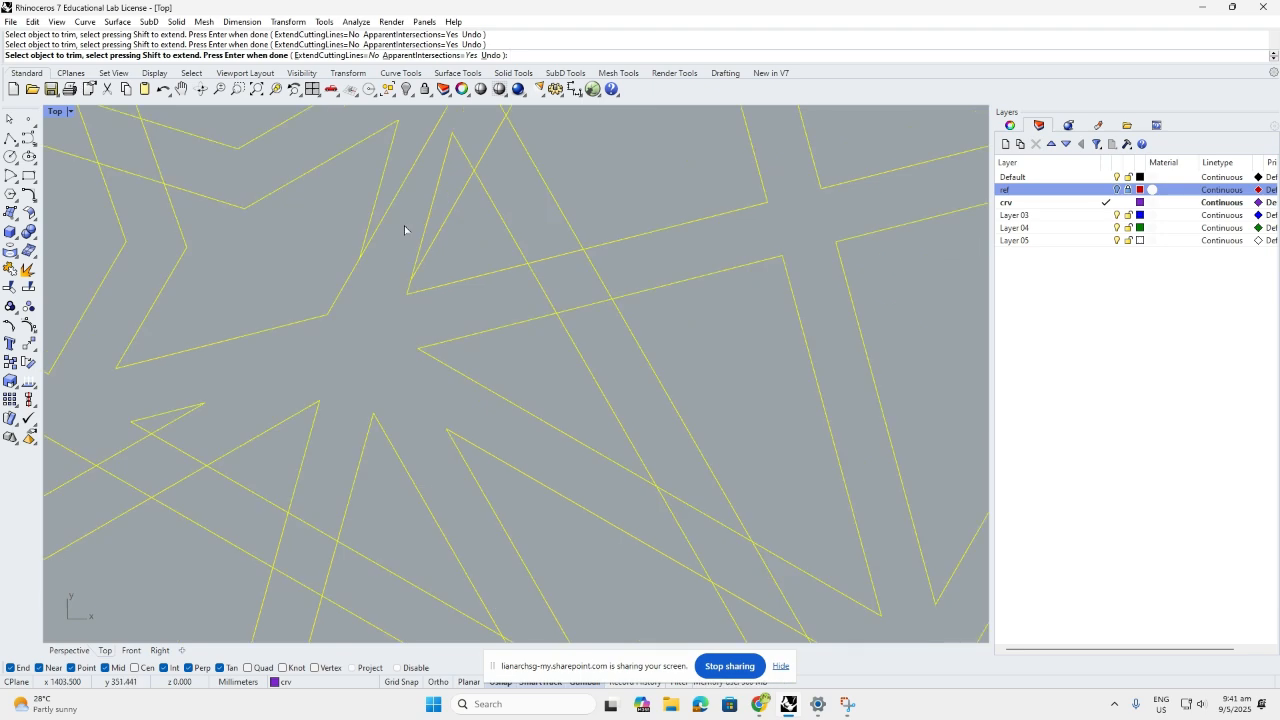
scroll(404, 225, up, 2)
drag(427, 183, 398, 141)
right_drag(496, 208, 442, 356)
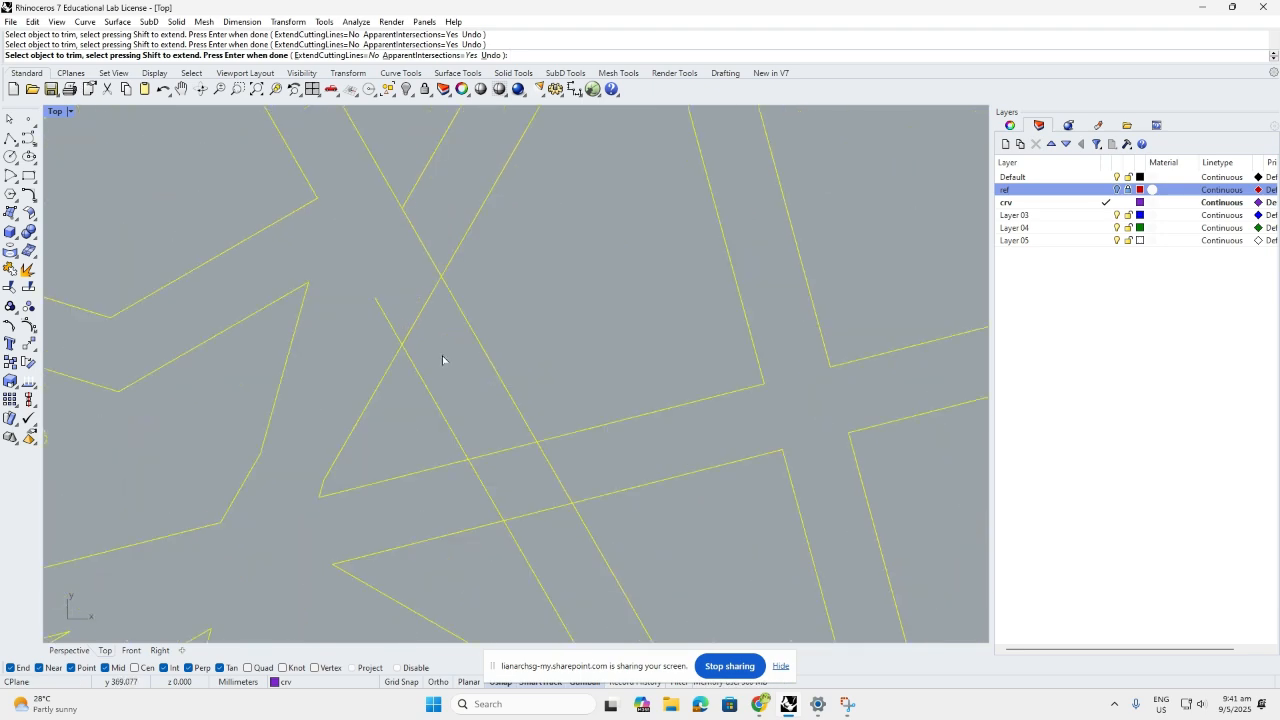
drag(434, 326, 384, 300)
- Trim the overlapping strip segments above and to the upper left of the star's centre, and finish trimming
scroll(379, 222, down, 3)
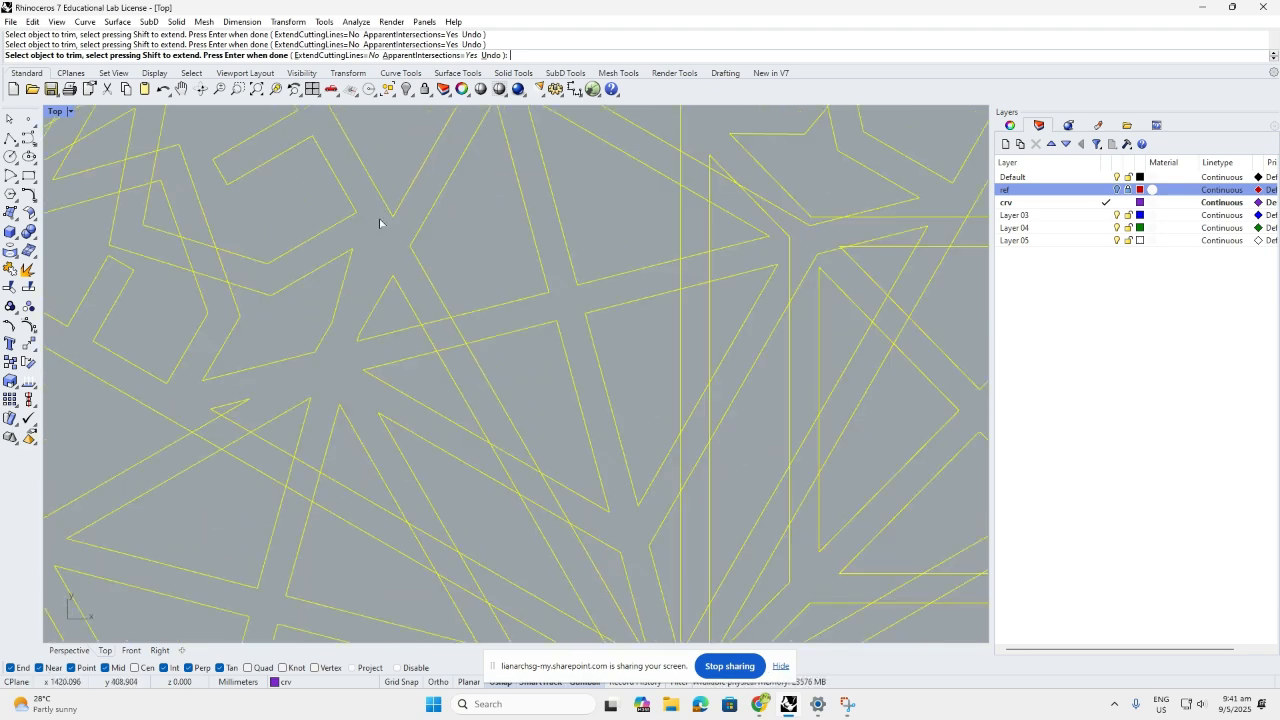
scroll(591, 293, down, 4)
scroll(532, 265, up, 5)
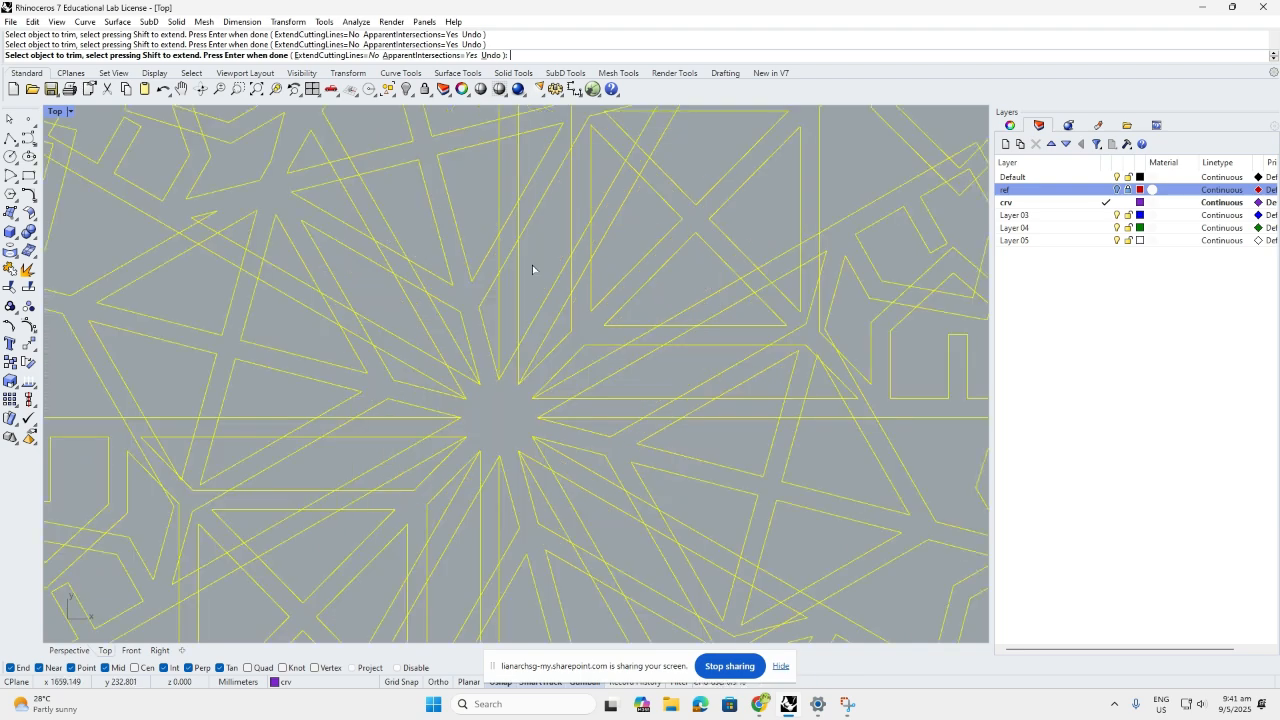
scroll(507, 256, up, 2)
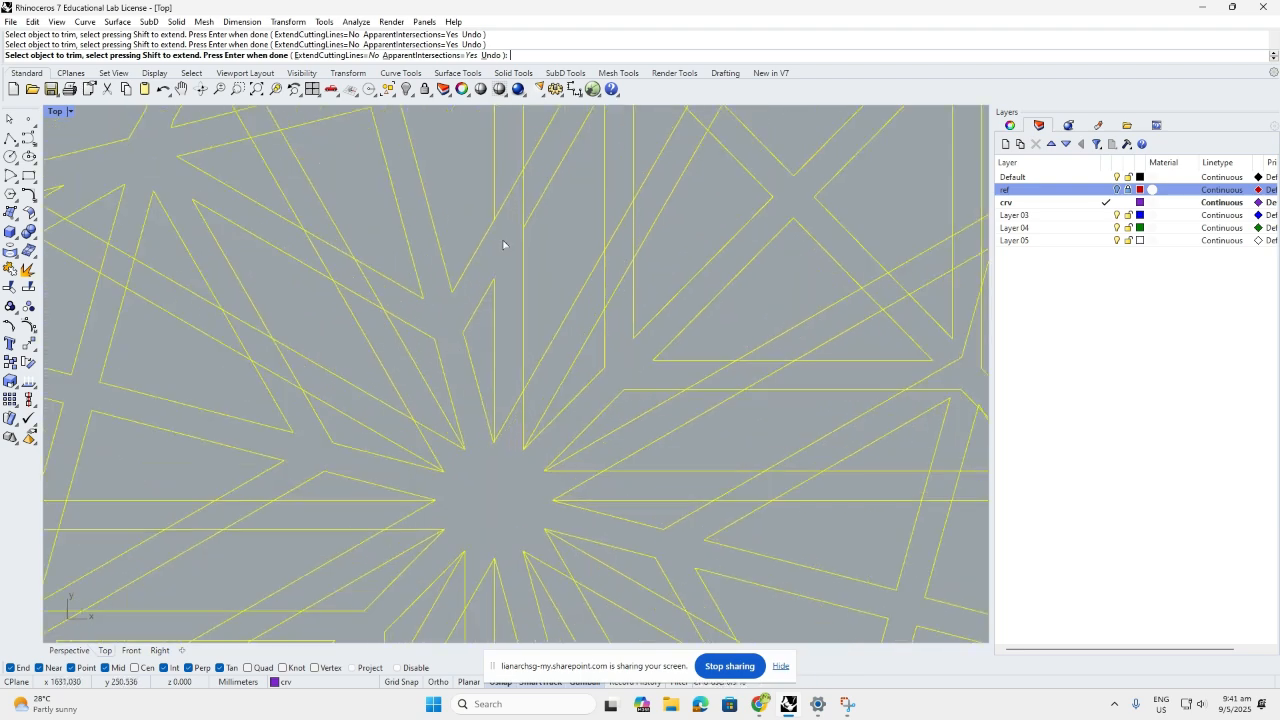
scroll(502, 200, up, 2)
drag(334, 334, 288, 319)
click(218, 236)
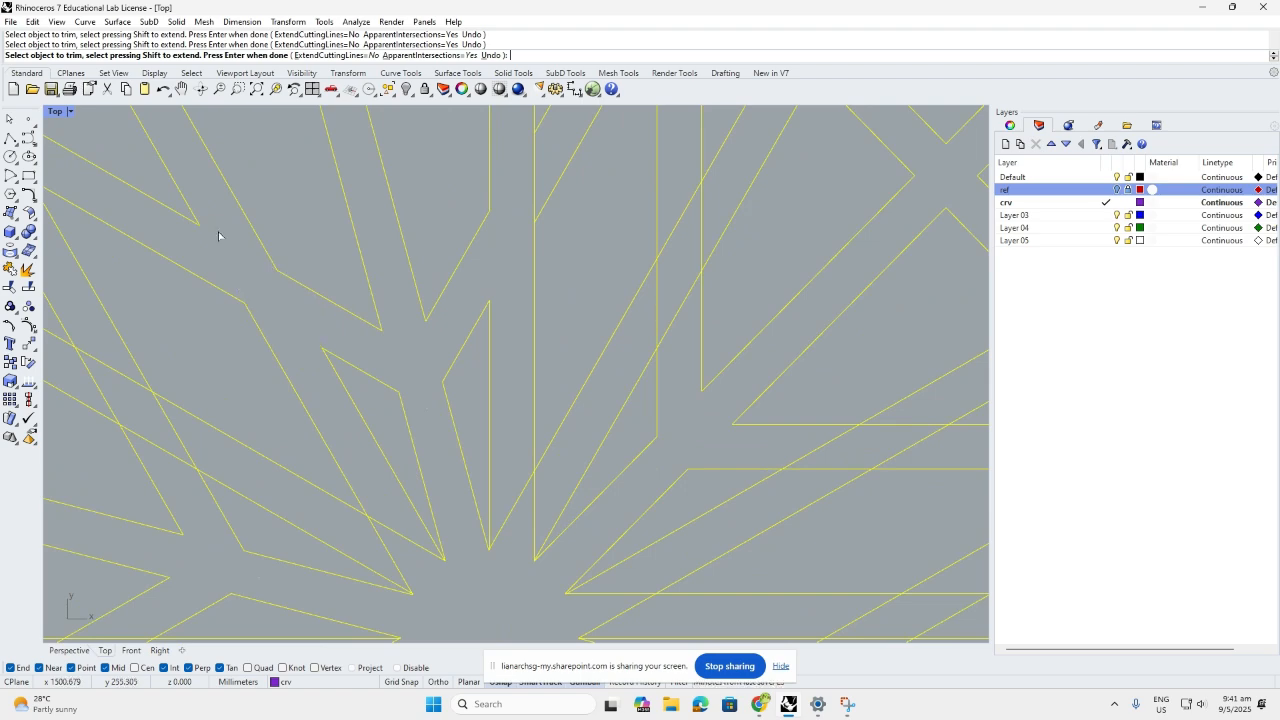
scroll(454, 266, down, 15)
scroll(534, 286, down, 4)
key(Return)
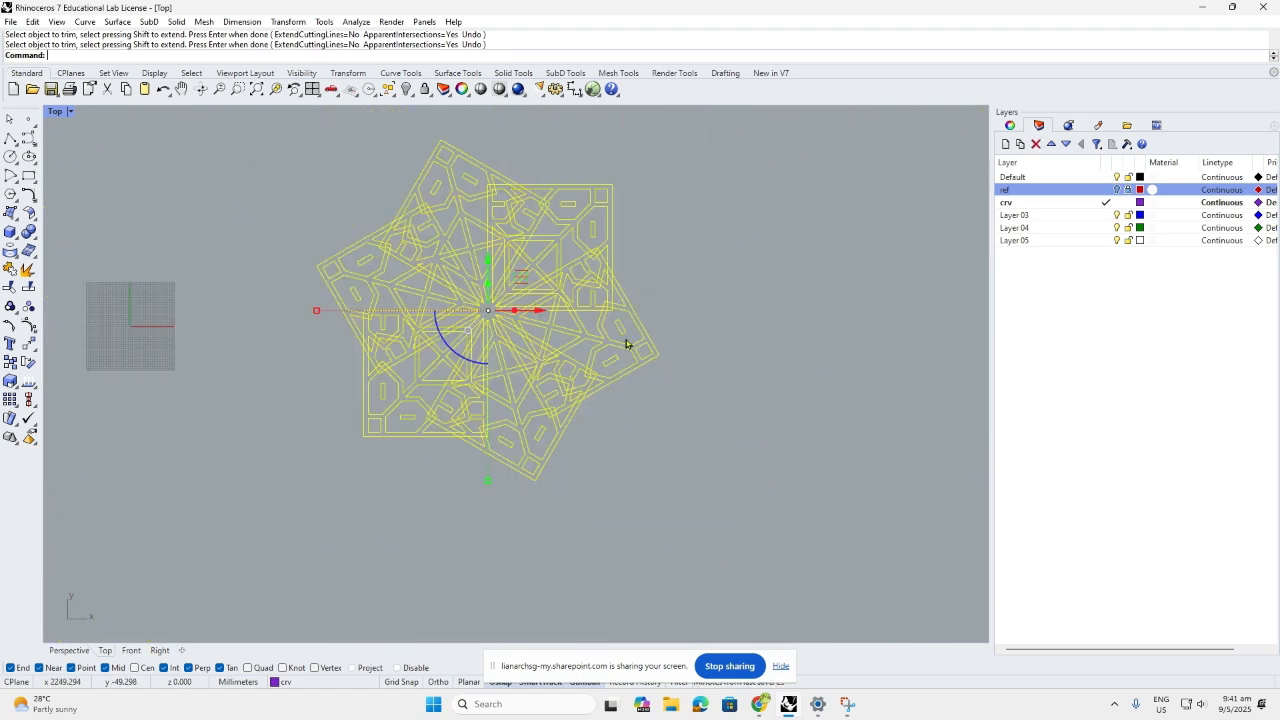
key(Return)
scroll(600, 385, down, 3)
key(Escape)
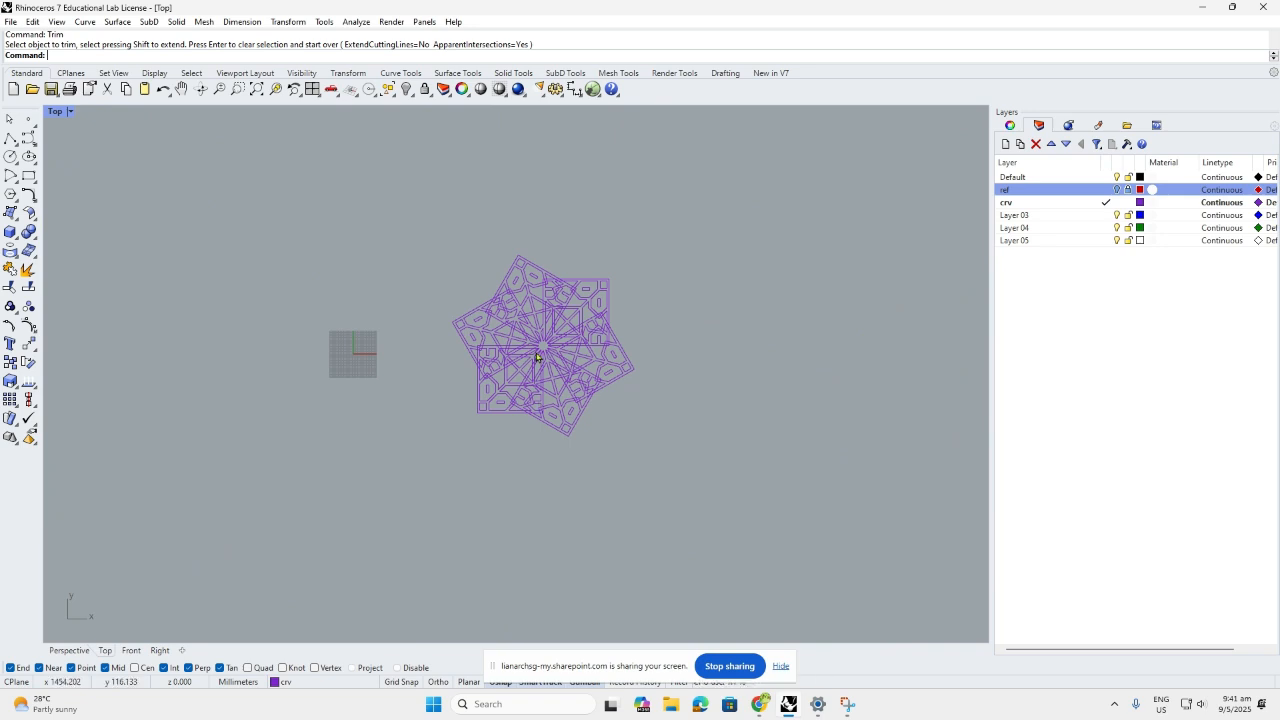
right_drag(536, 357, 538, 366)
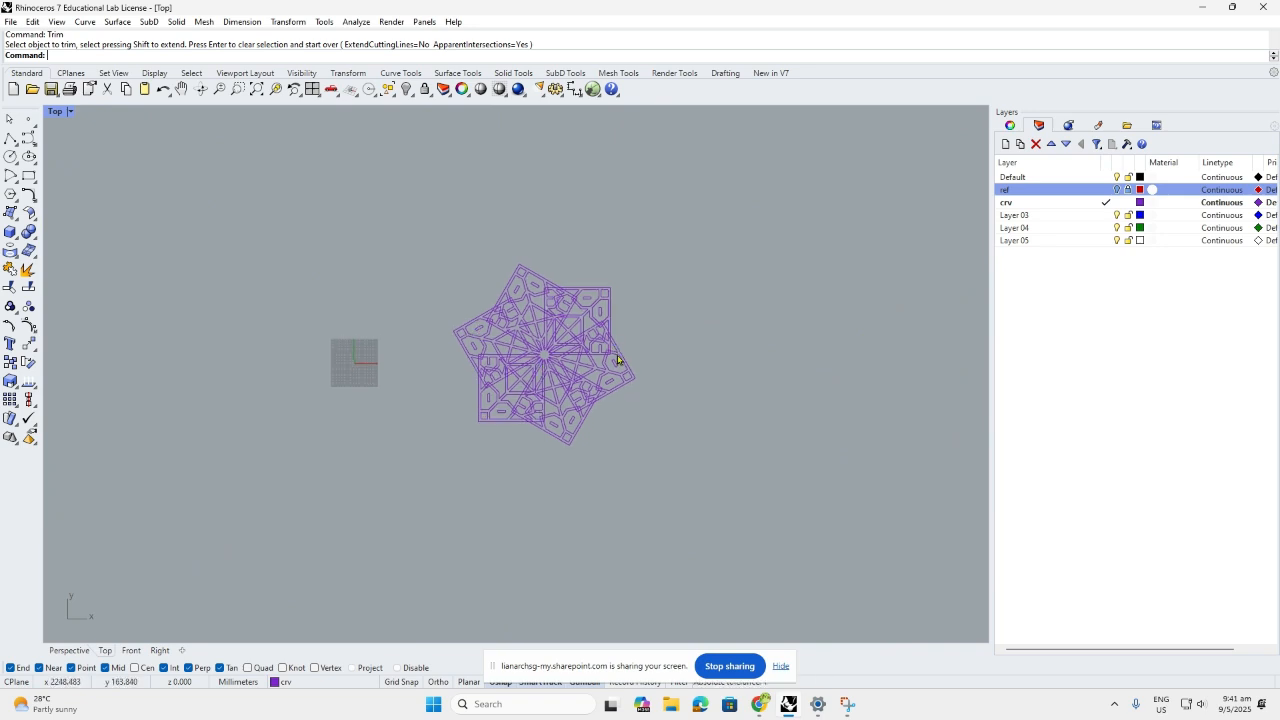
scroll(617, 359, up, 3)
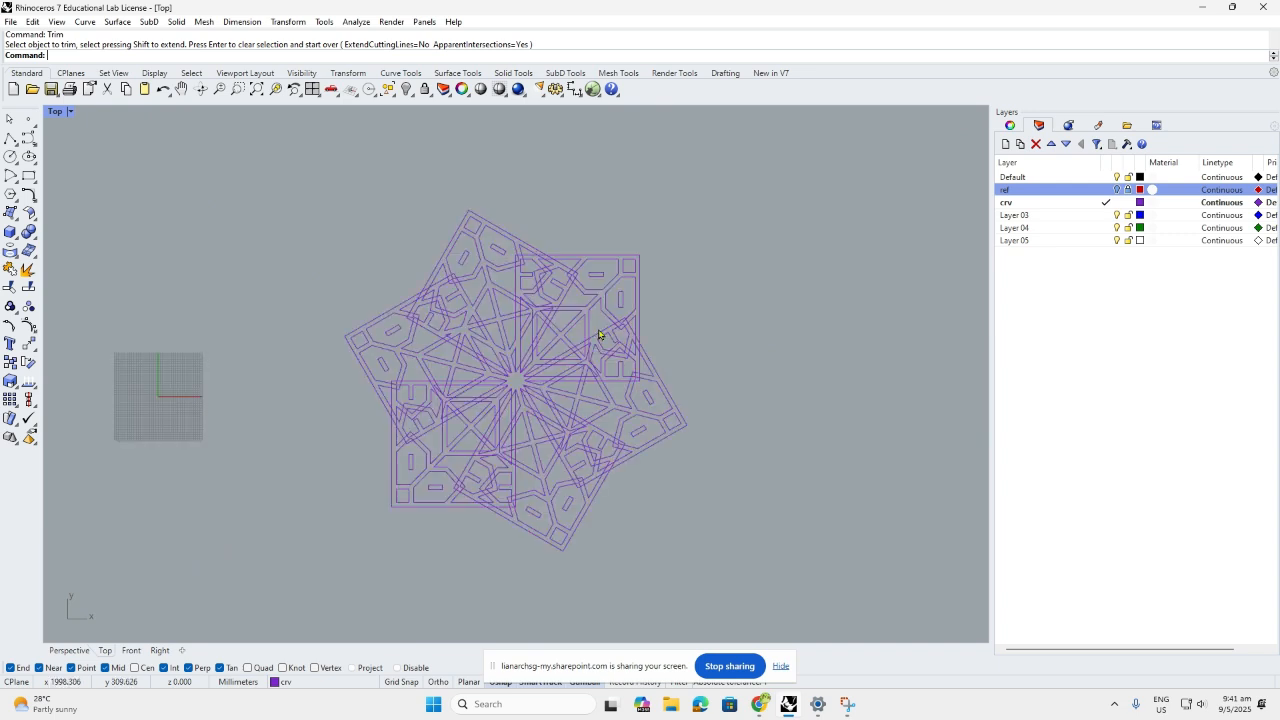
scroll(598, 335, up, 2)
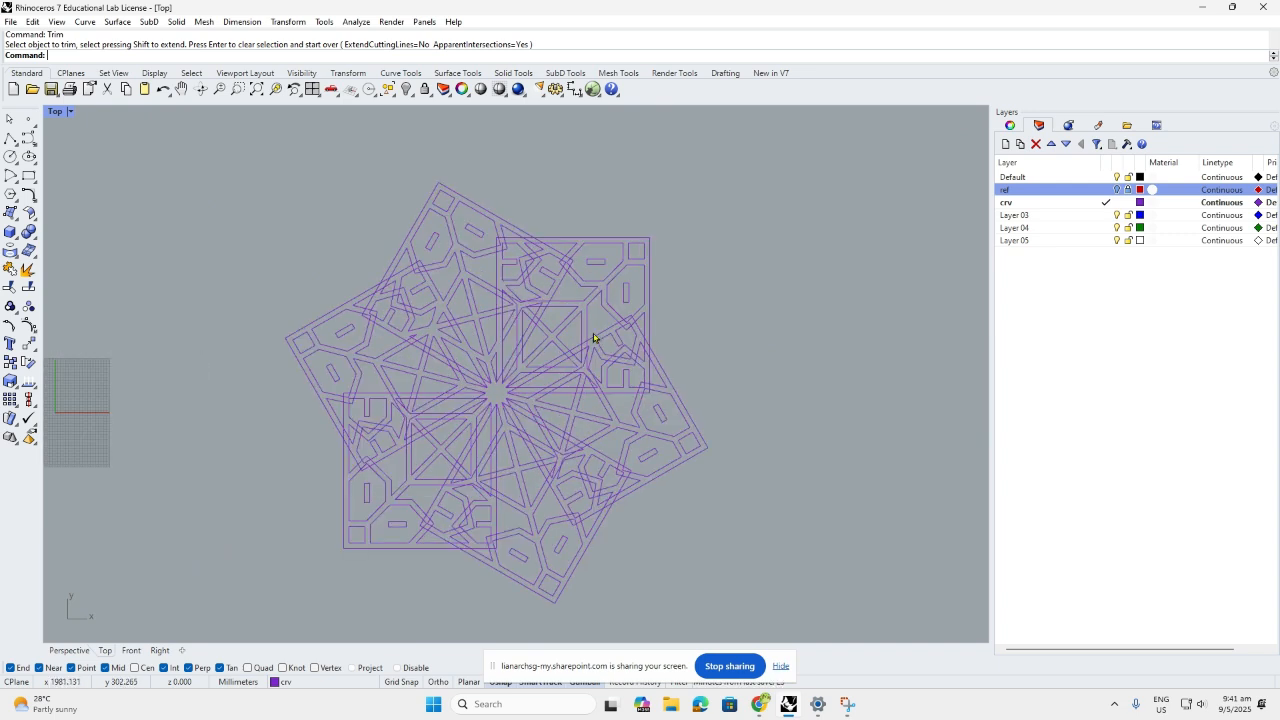
- Delete the star's lower curves and its upper-left arms, keeping the upright tile at the upper right
scroll(690, 430, down, 2)
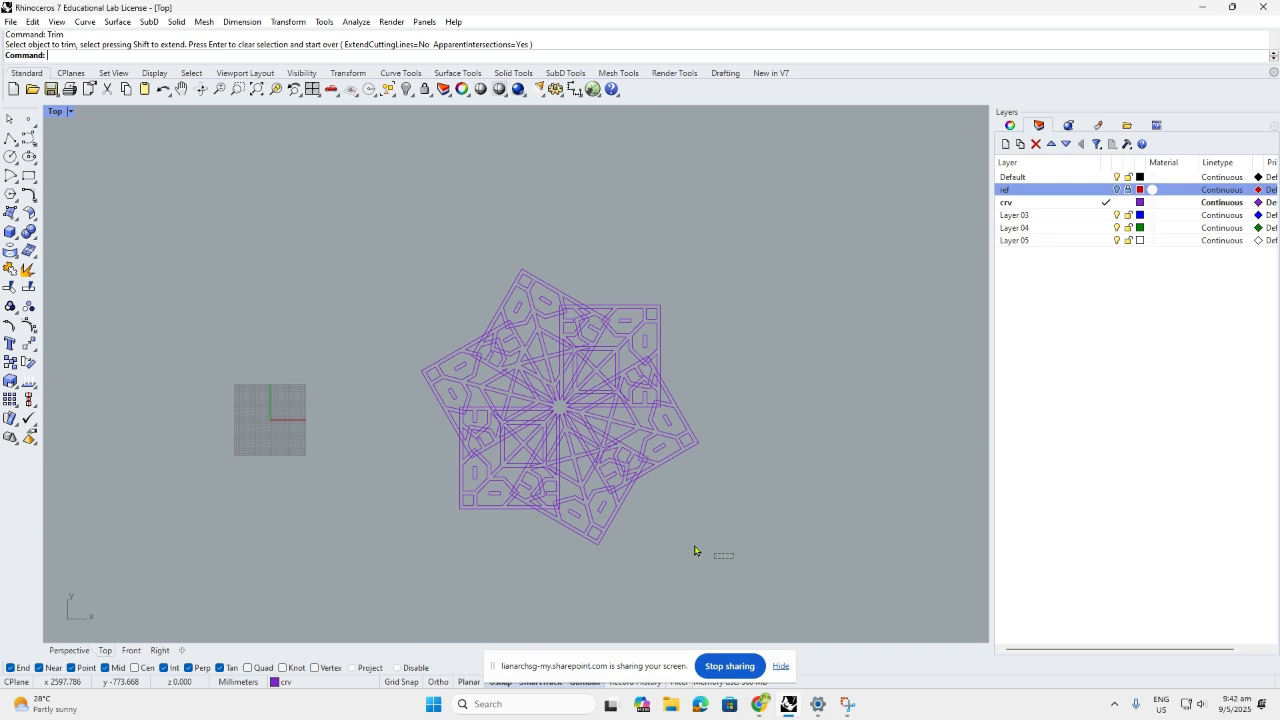
drag(695, 550, 378, 420)
key(Delete)
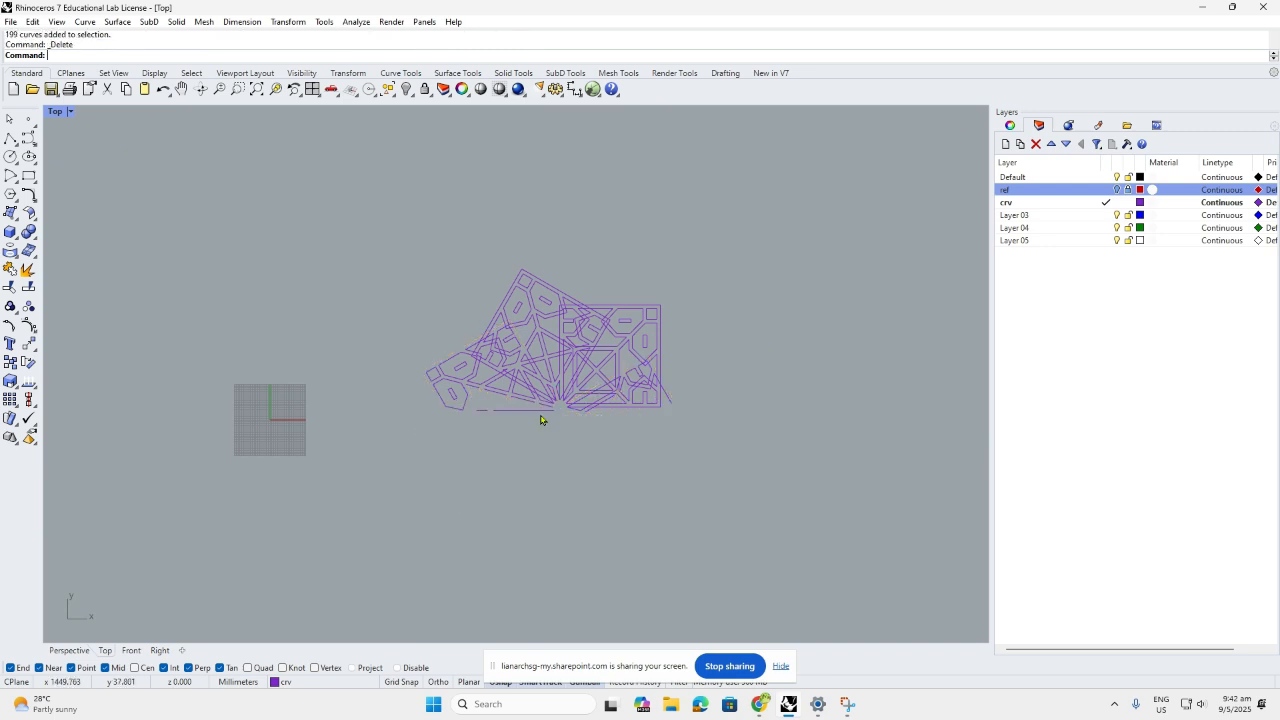
drag(540, 420, 397, 238)
key(Delete)
scroll(590, 384, up, 3)
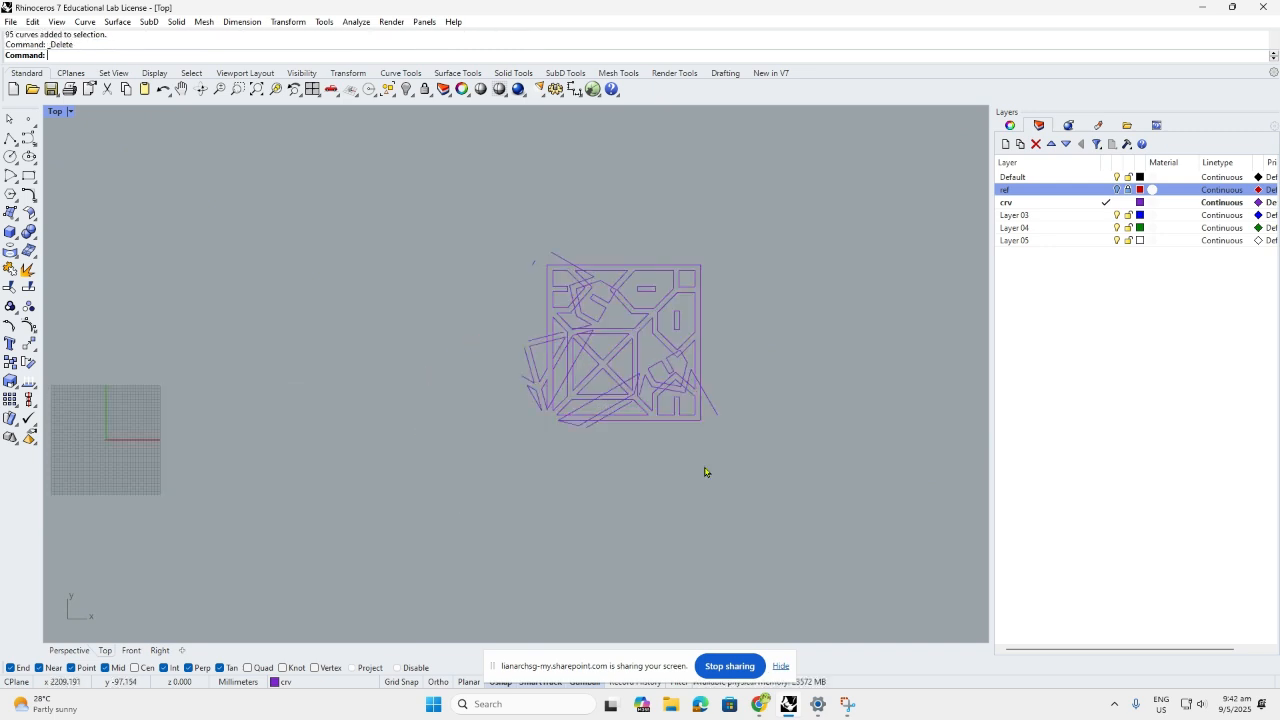
- Undo the deletions, trims and radial array back to the single square tile, and hide the ref layer again
key(ctrl+z)
key(ctrl+z)
key(ctrl+z)
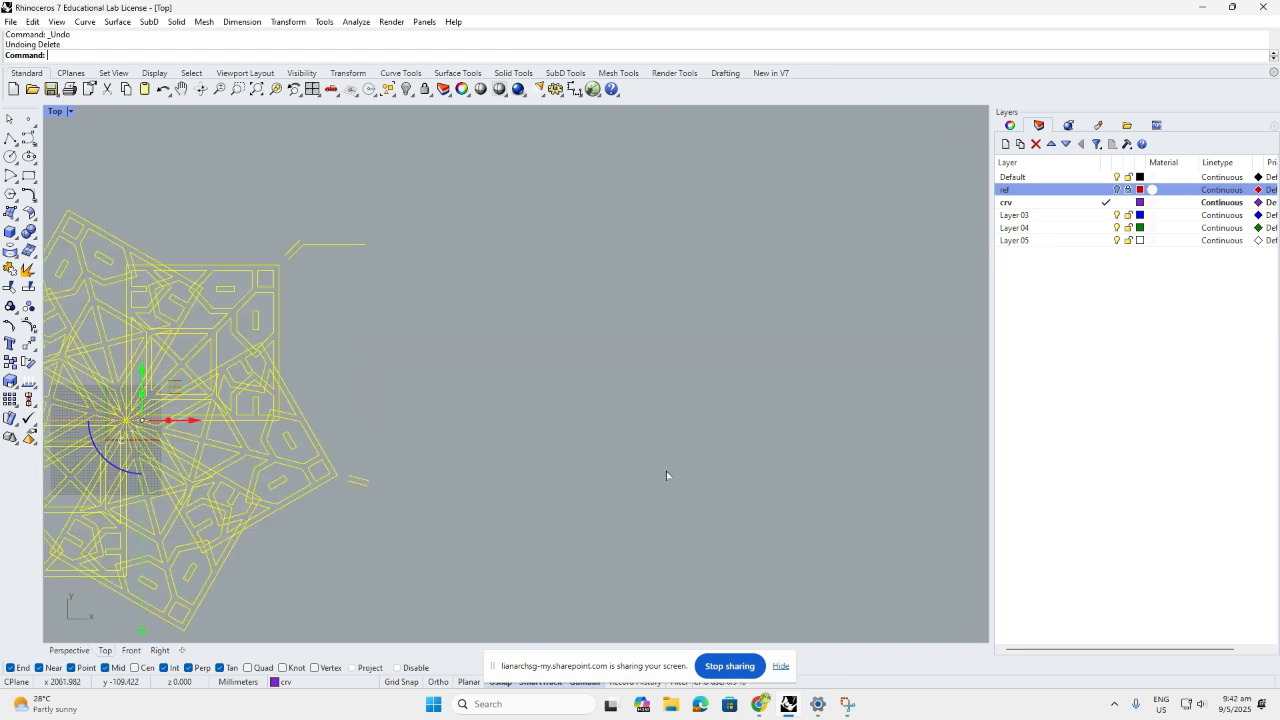
key(ctrl+z)
key(ctrl+z)
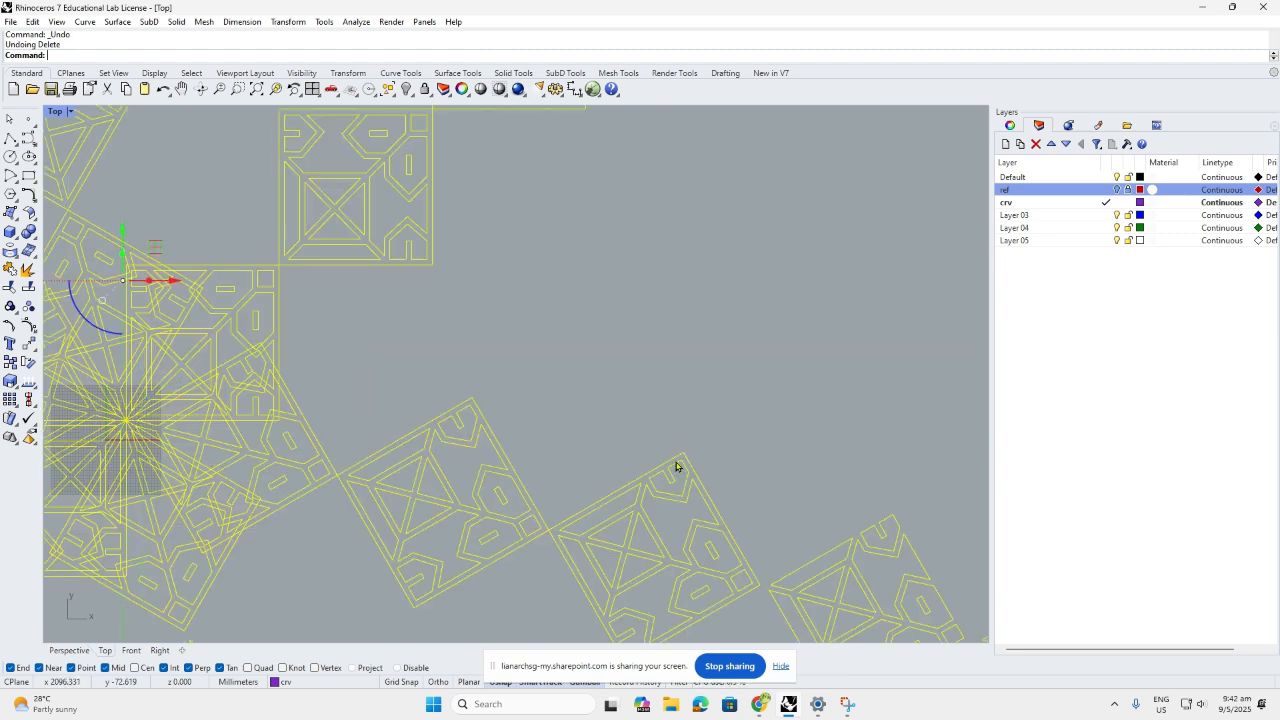
key(ctrl+z)
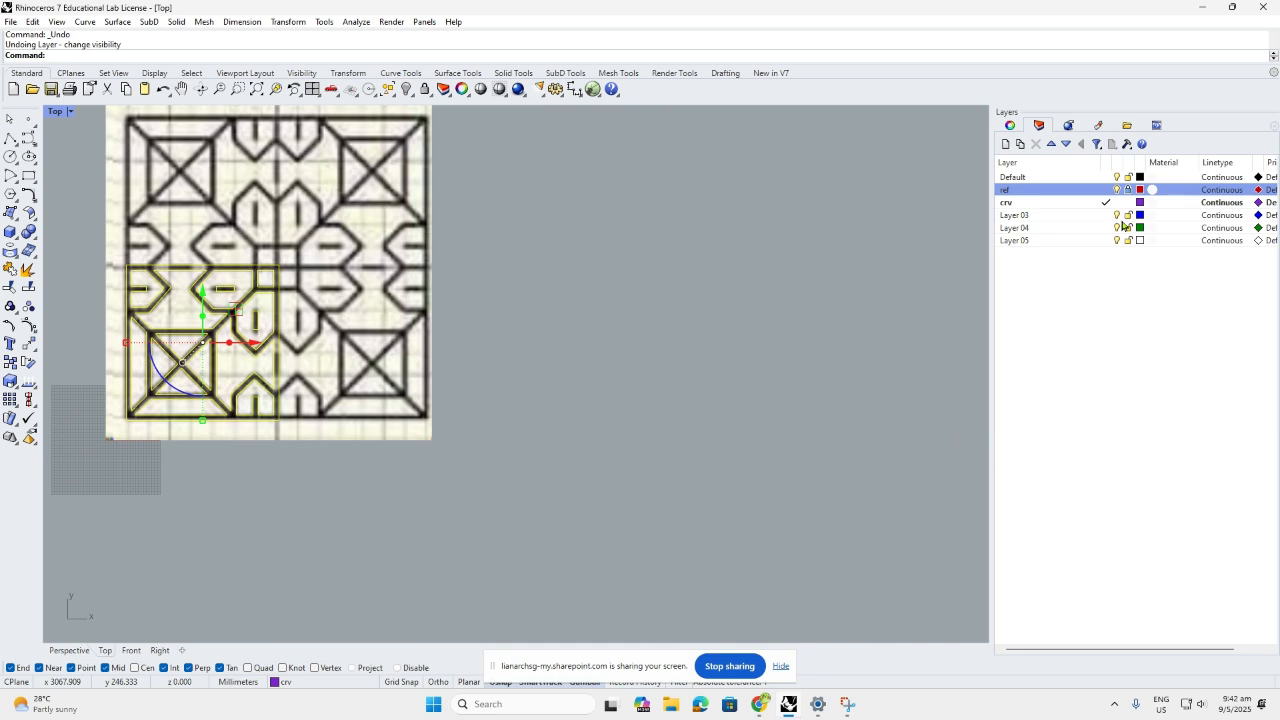
click(1116, 190)
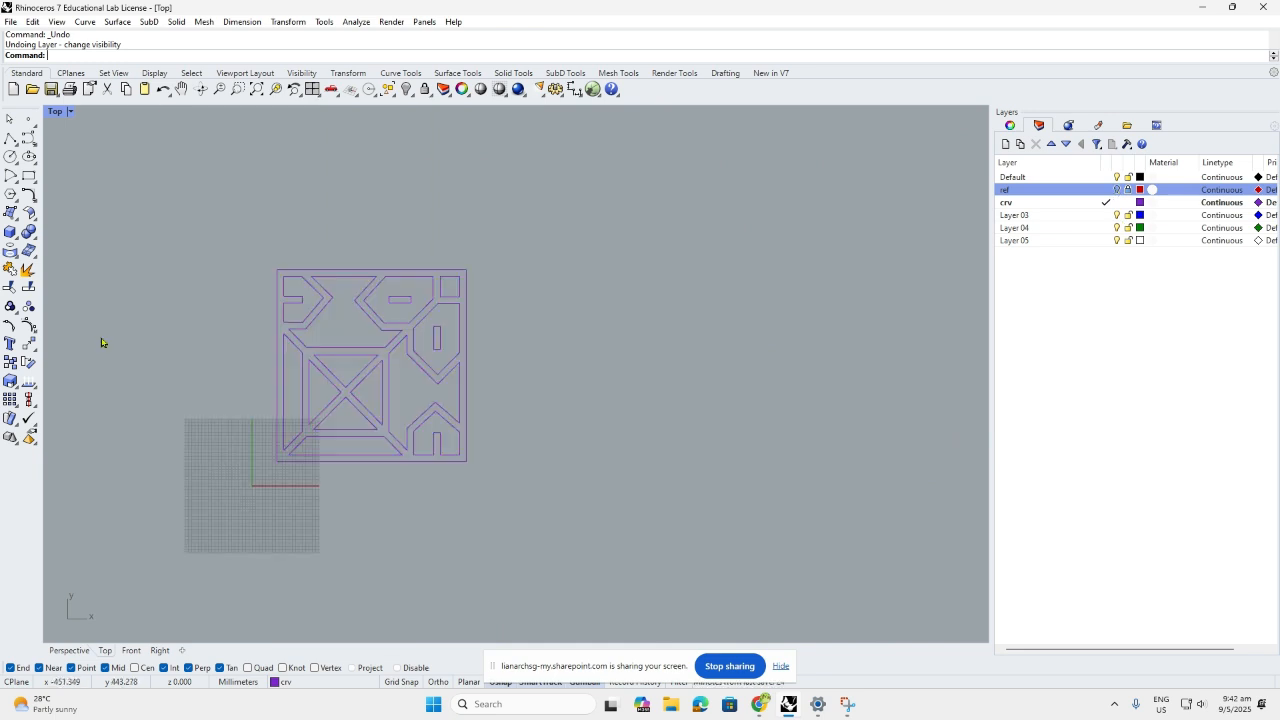
- Mirror a copy of the whole square tile across its right edge
drag(150, 220, 590, 549)
text(M)
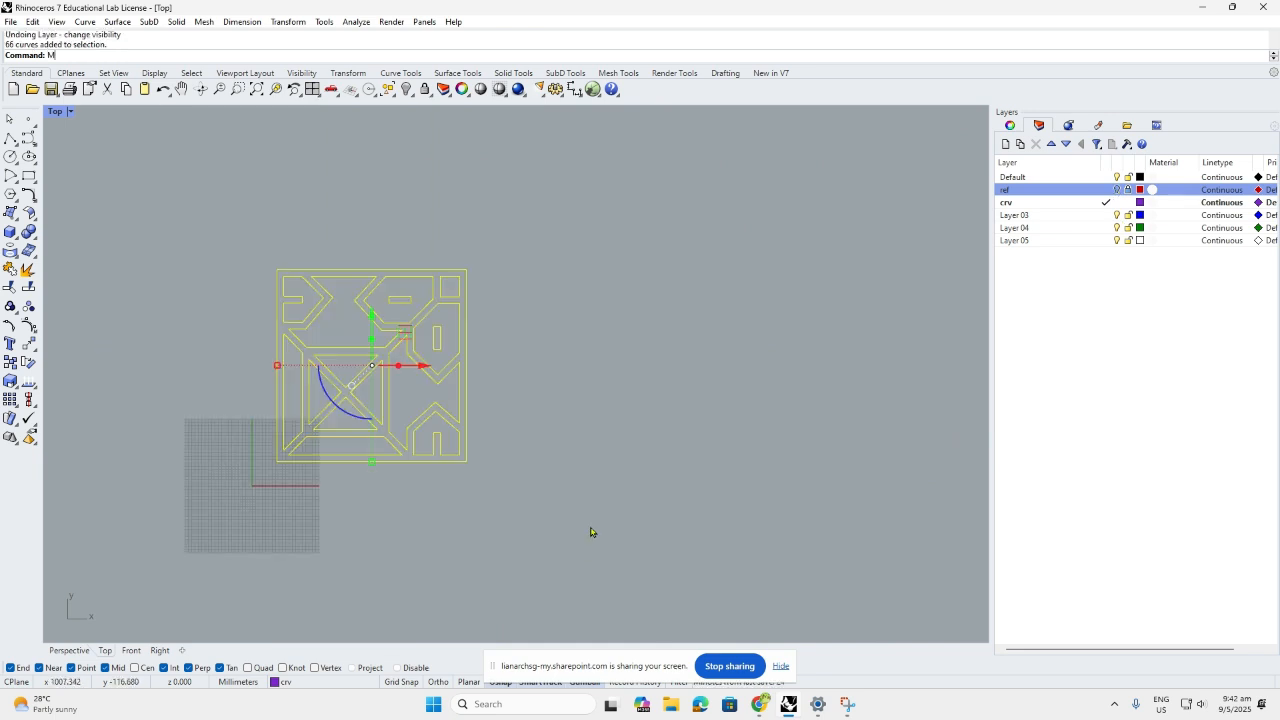
text(irror)
key(Return)
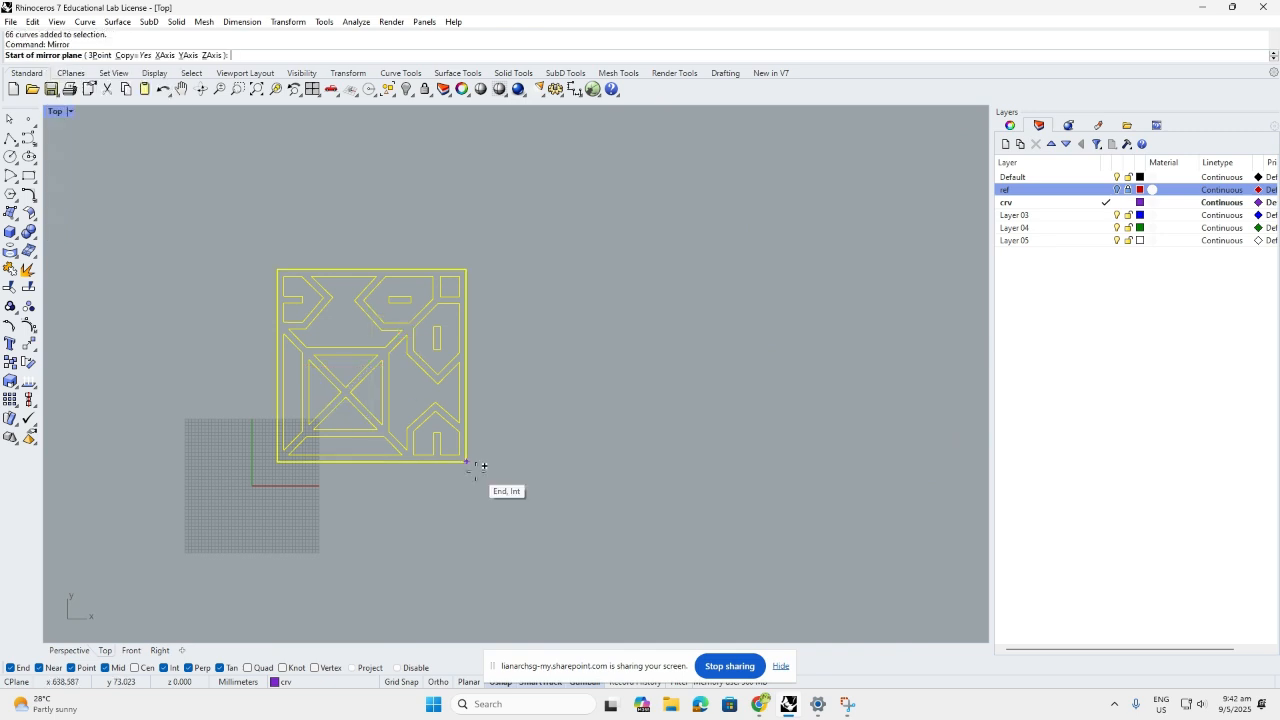
click(483, 466)
click(465, 270)
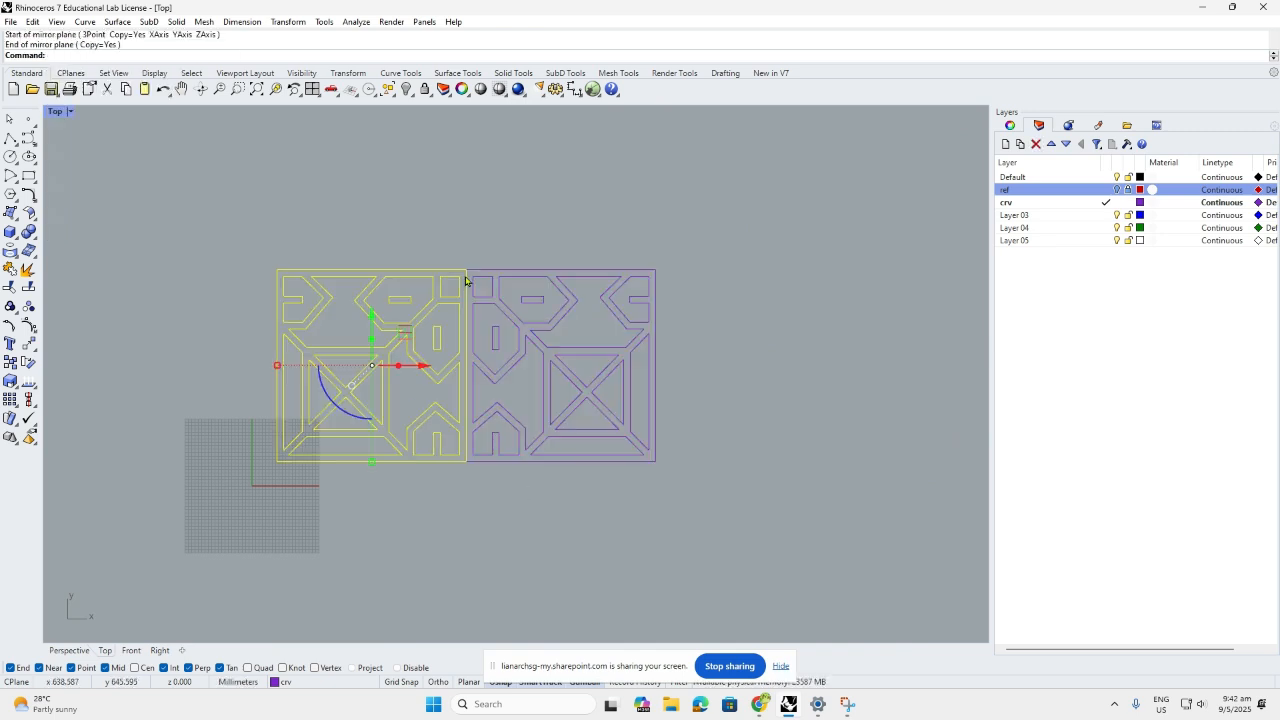
- Mirror a copy of both side-by-side tiles across their shared top edge to form a four-tile square
drag(628, 465, 170, 218)
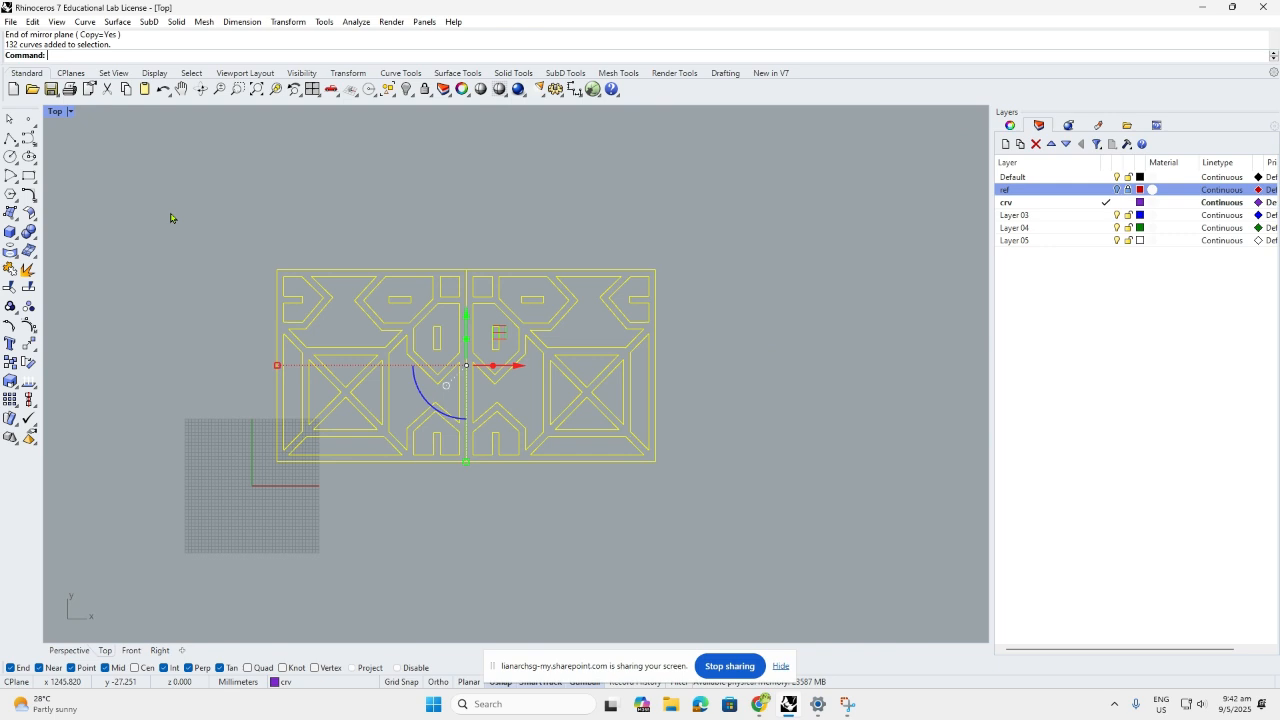
text(Mirror)
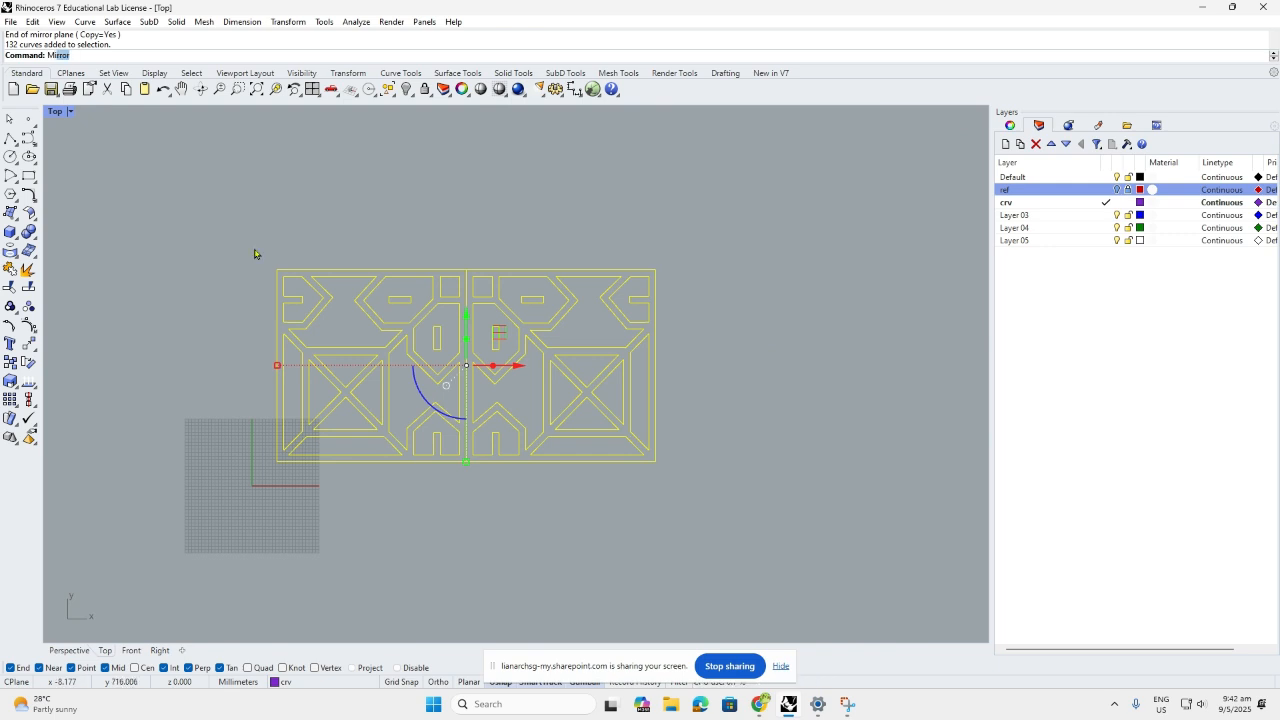
key(Return)
click(277, 269)
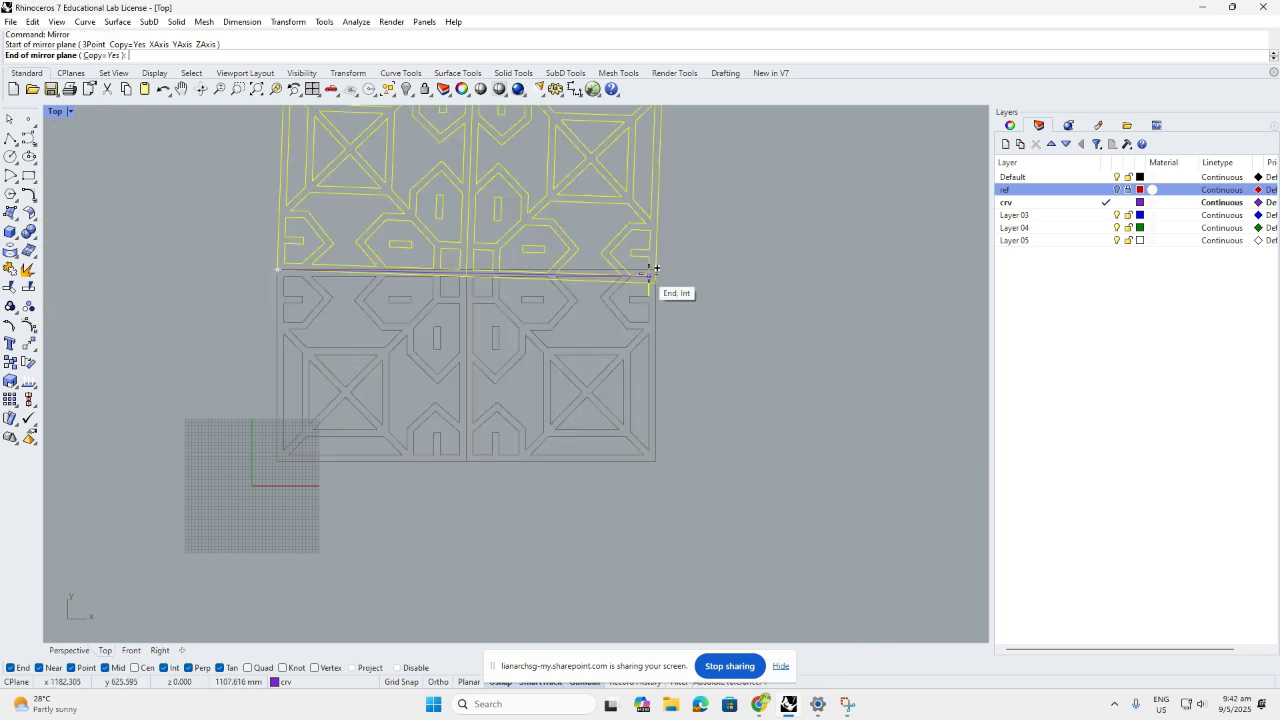
click(657, 267)
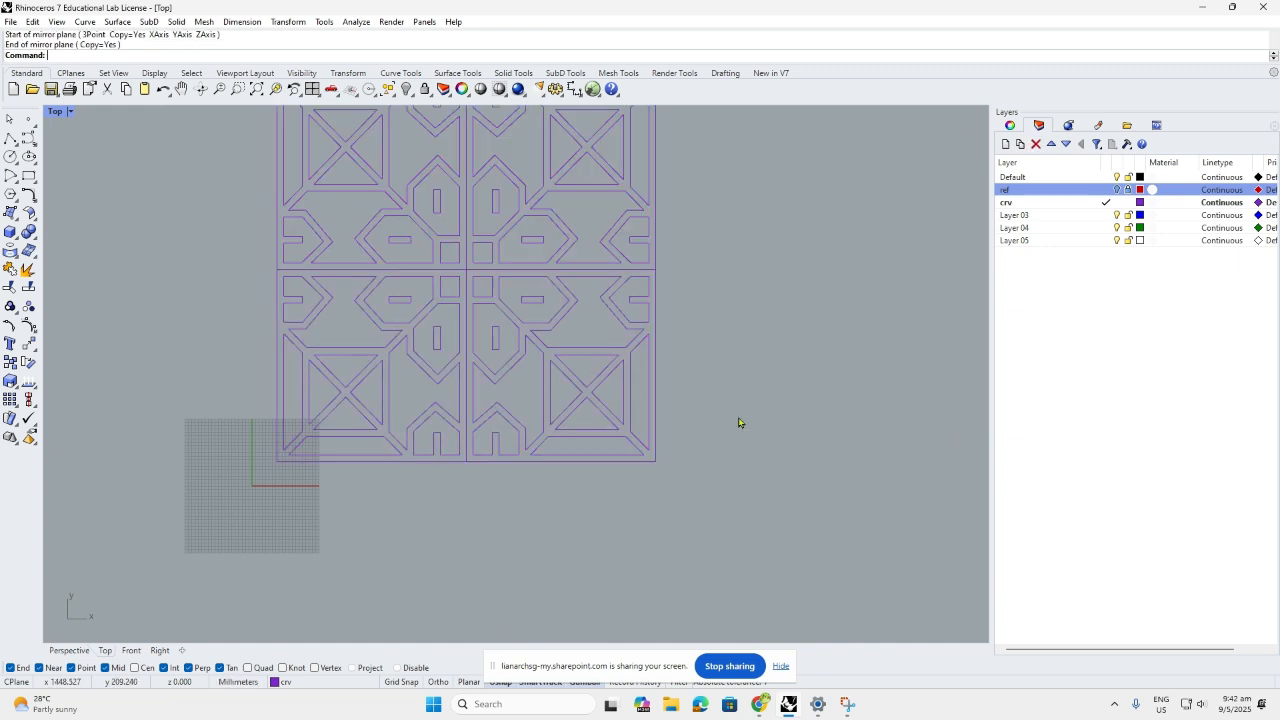
- Measure the four-tile panel's width along its bottom edge and compare the panel with the ref layer's image
scroll(738, 422, down, 3)
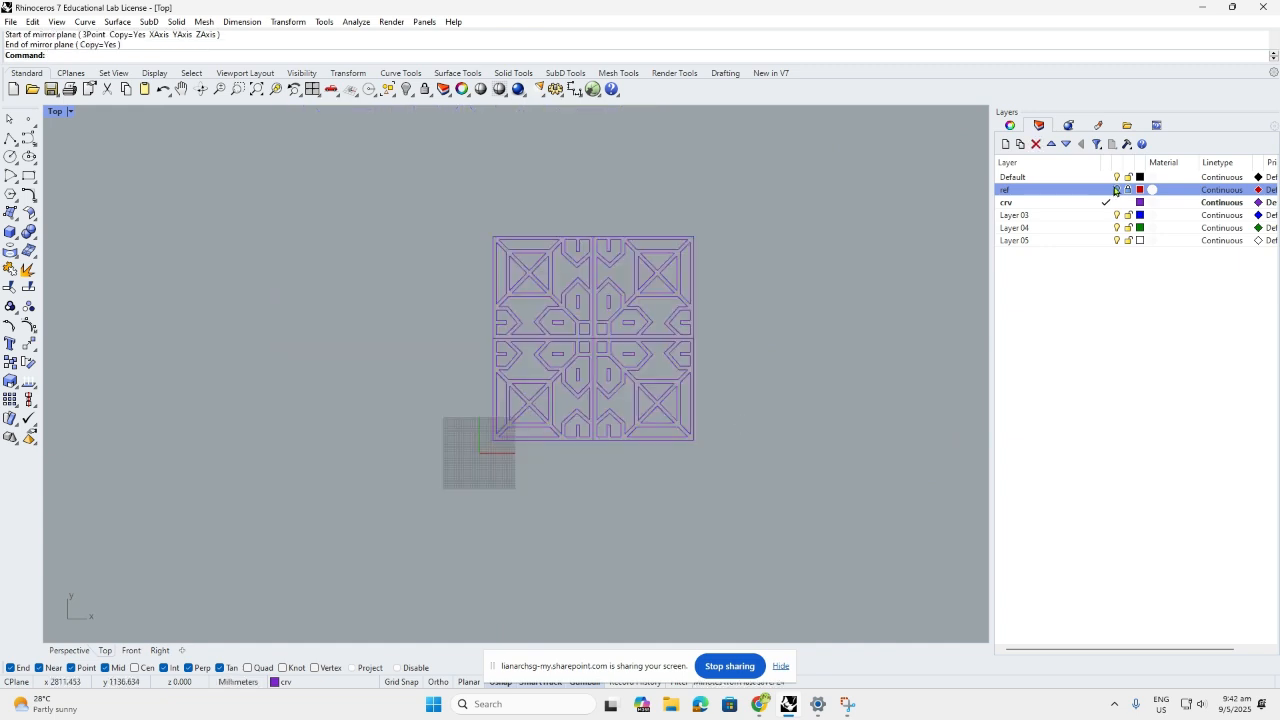
scroll(722, 318, up, 2)
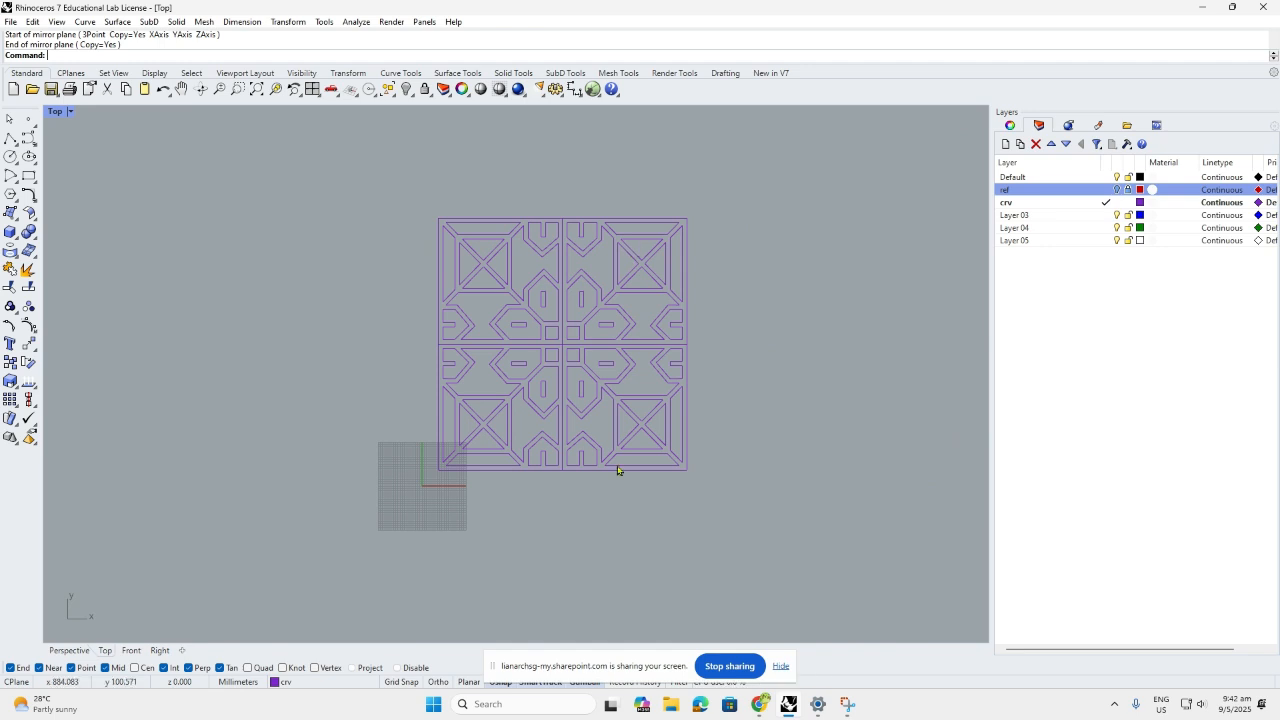
text(d)
key(Return)
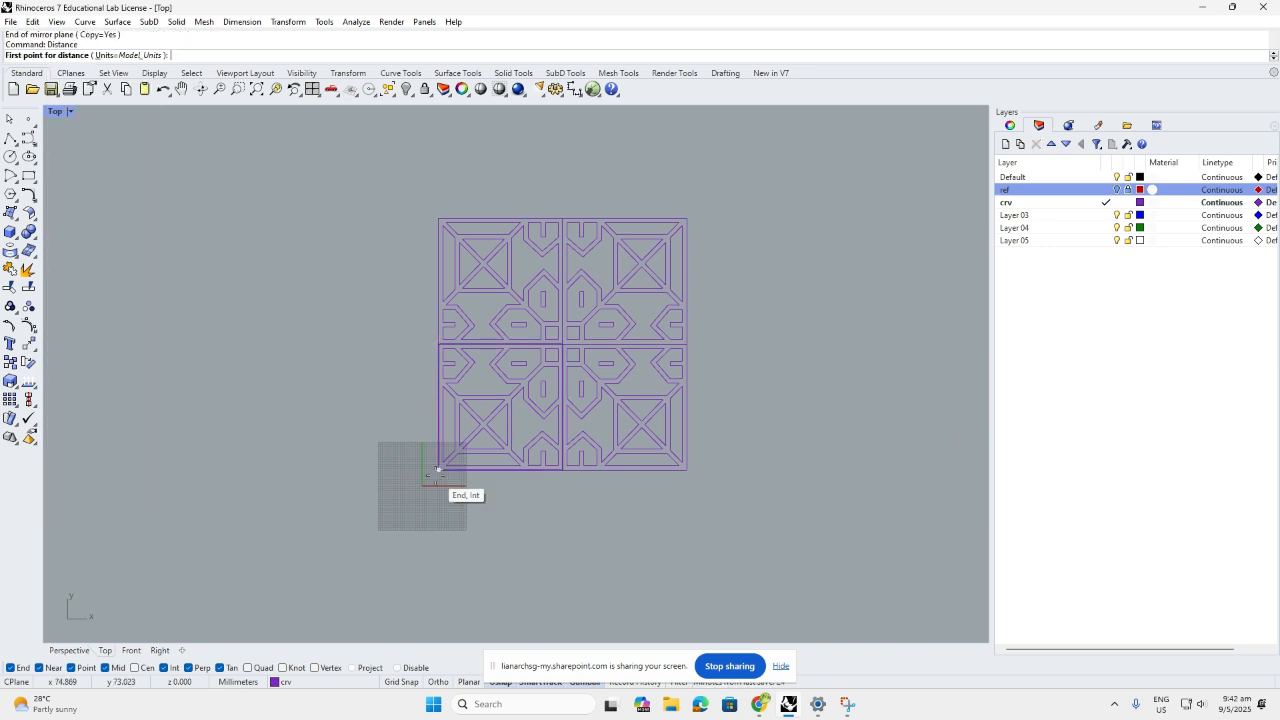
click(438, 469)
click(688, 486)
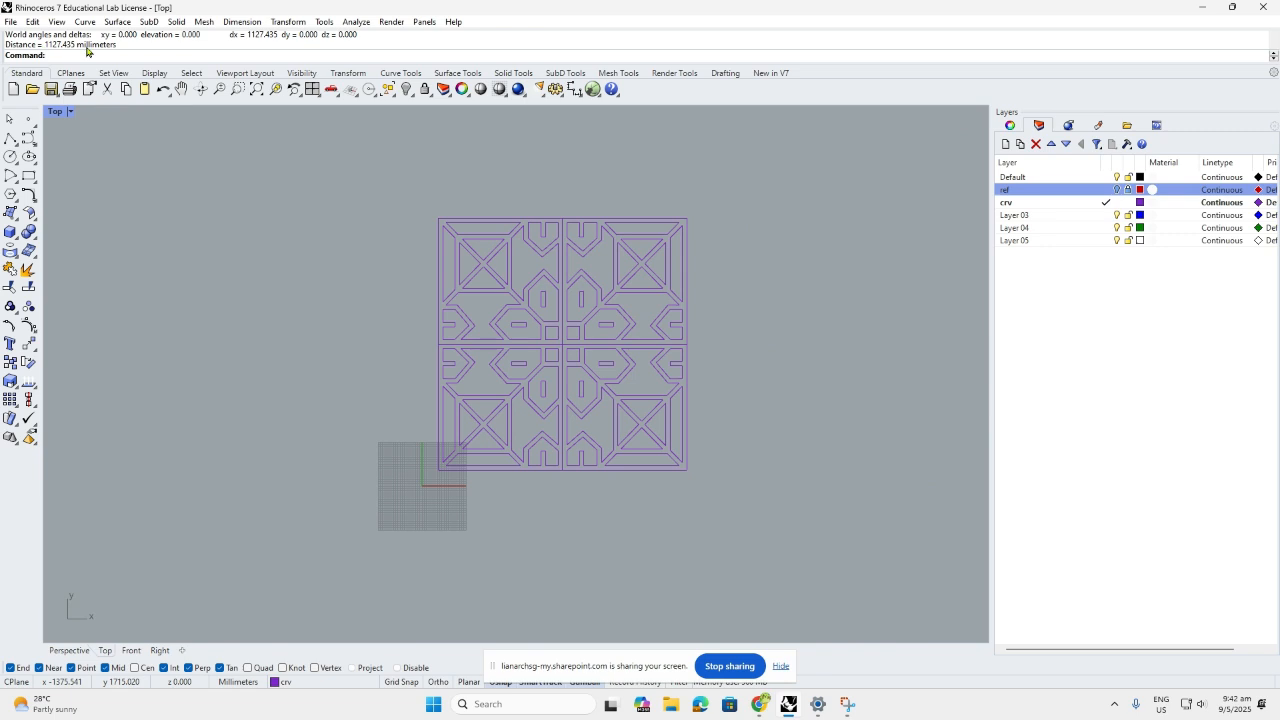
click(1117, 190)
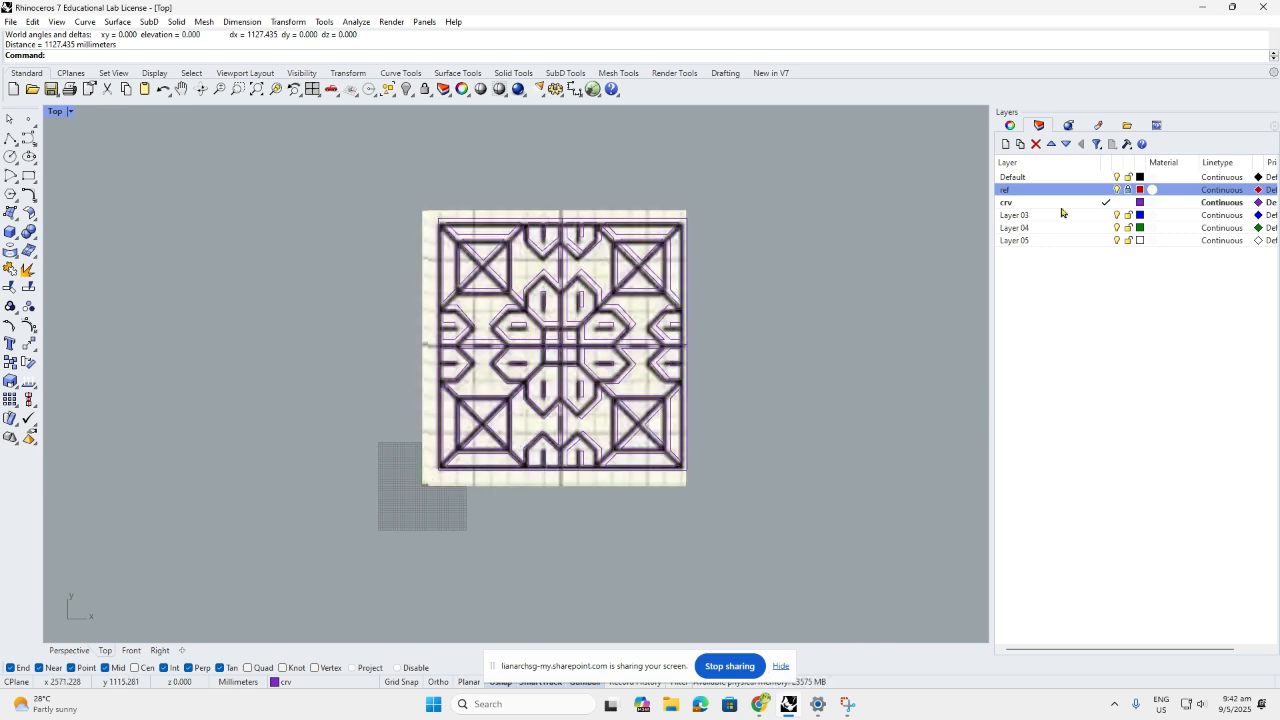
click(1117, 190)
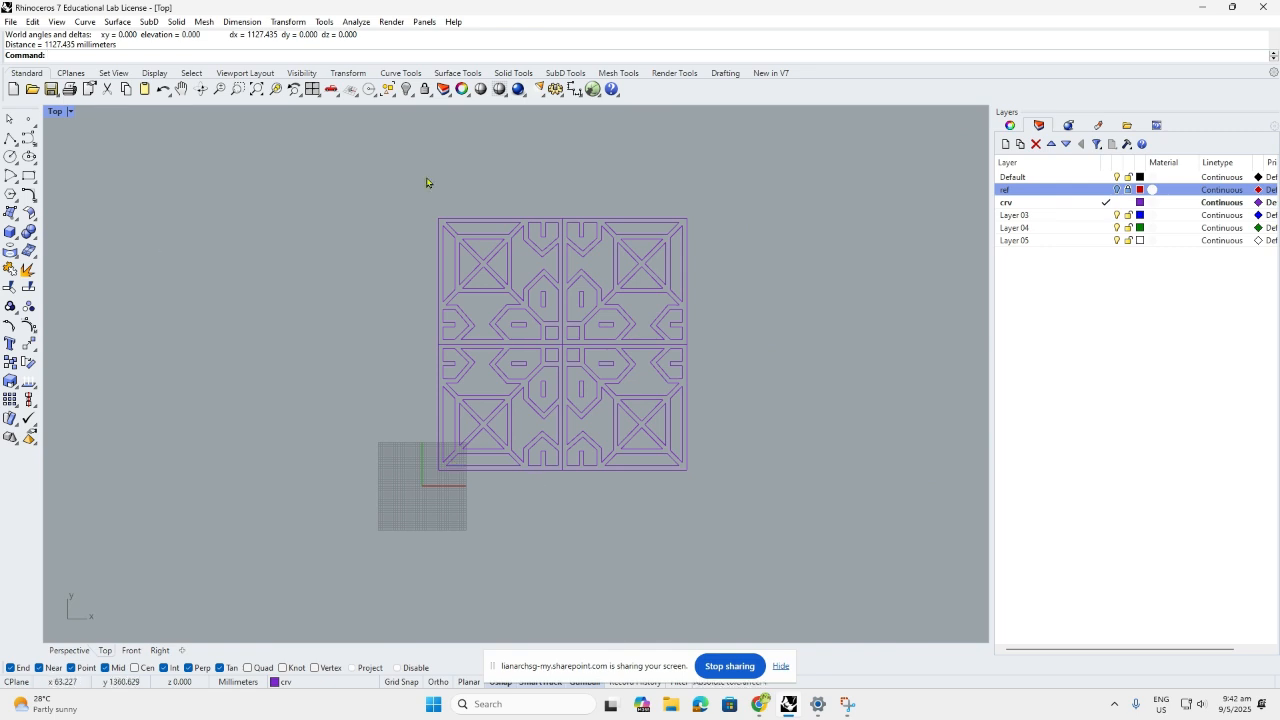
- Scale the whole four-tile panel uniformly from its lower-left corner so the bottom edge becomes 1200 mm long
drag(426, 183, 790, 526)
text(S)
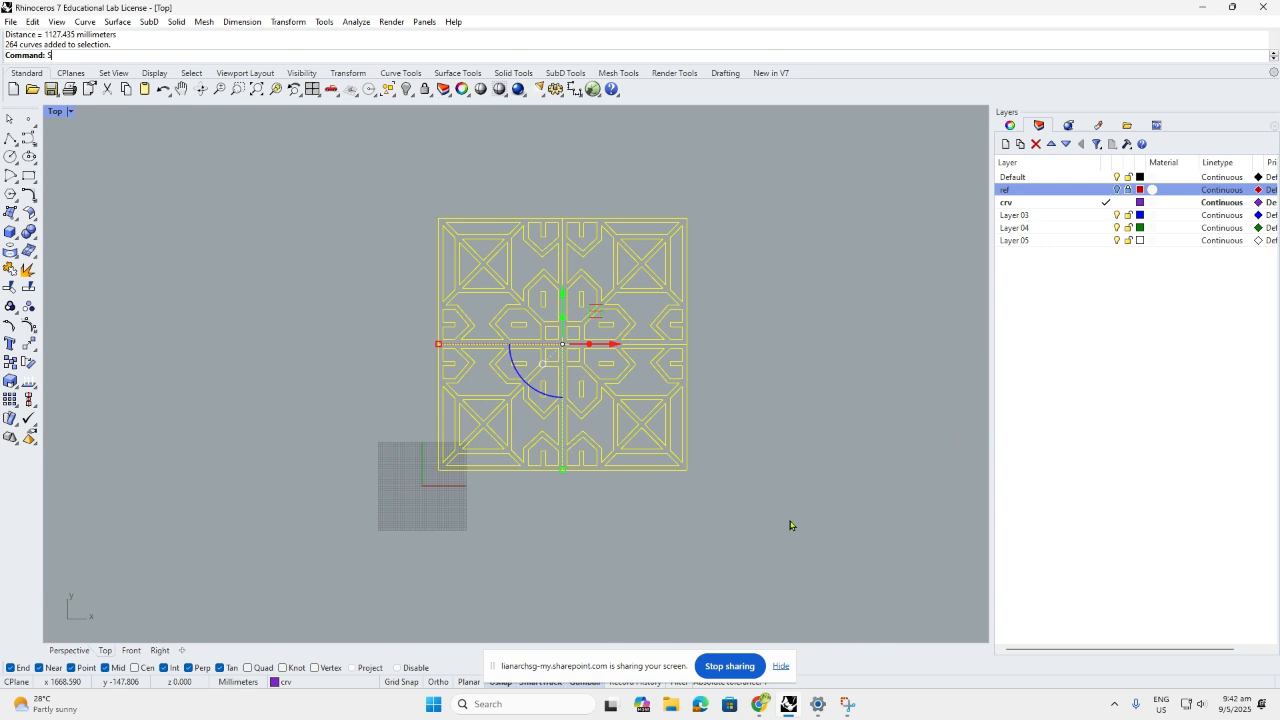
text(cale)
key(Return)
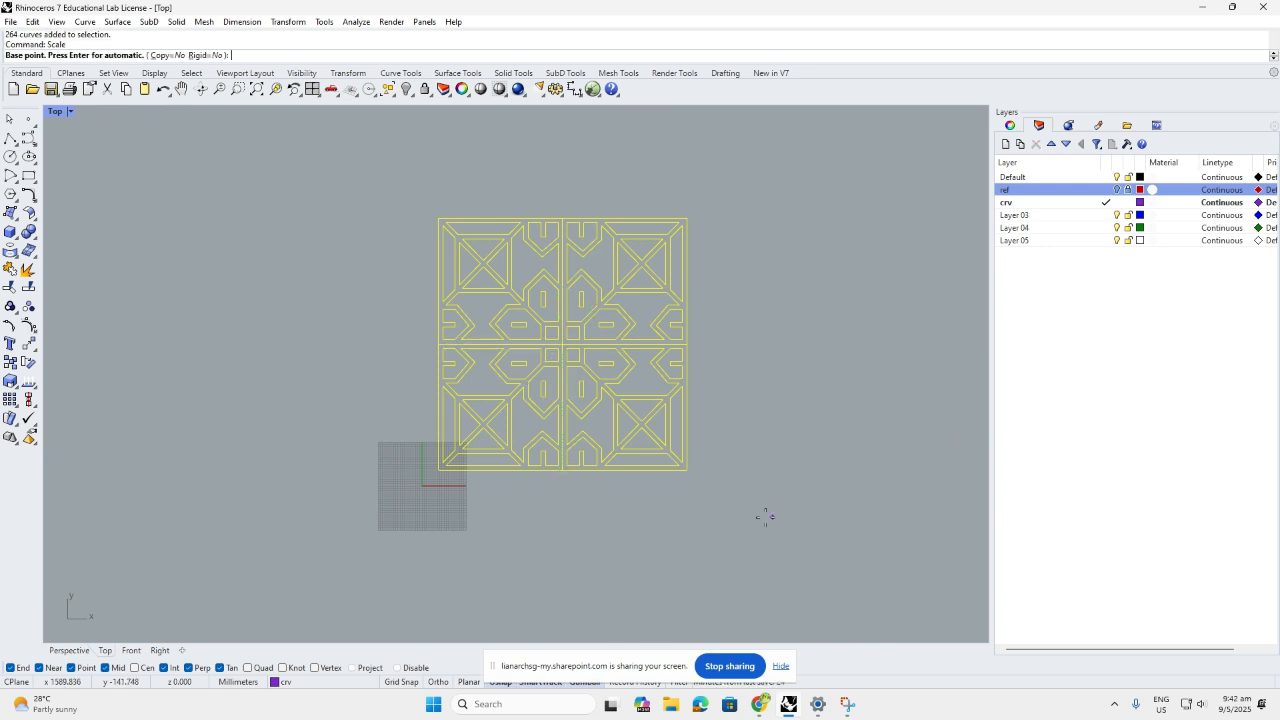
click(438, 468)
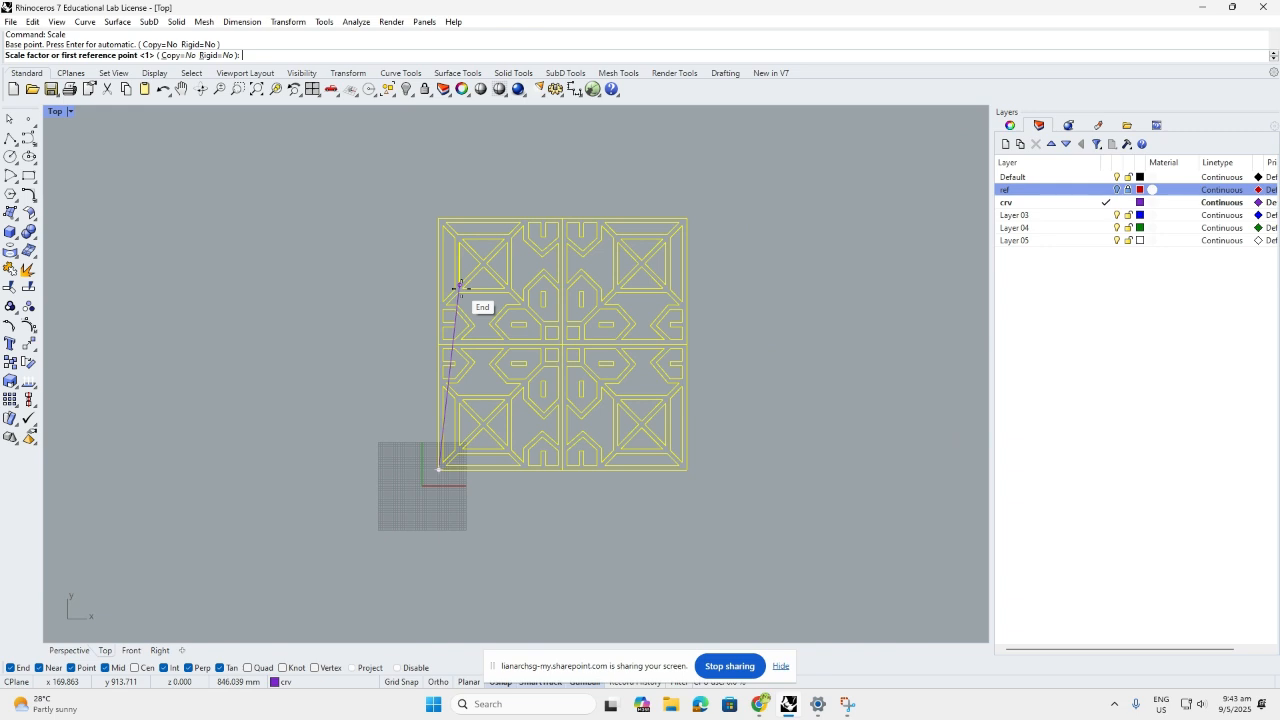
click(688, 469)
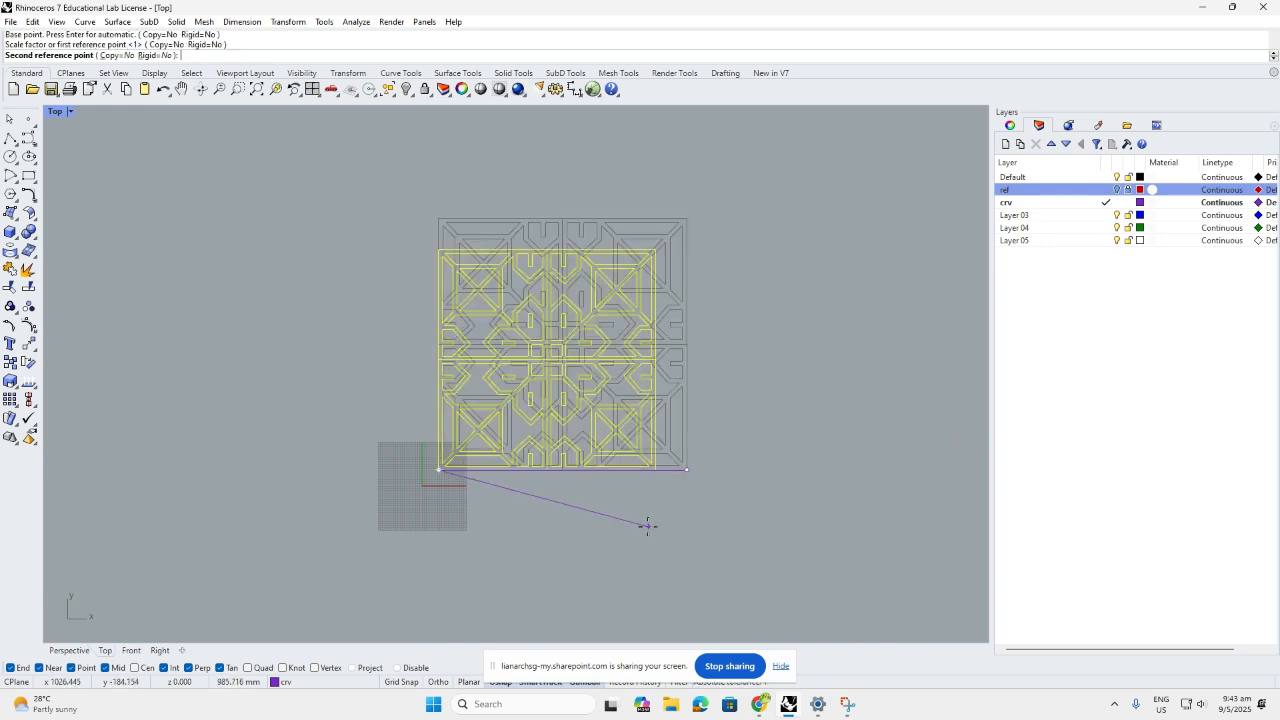
text(1)
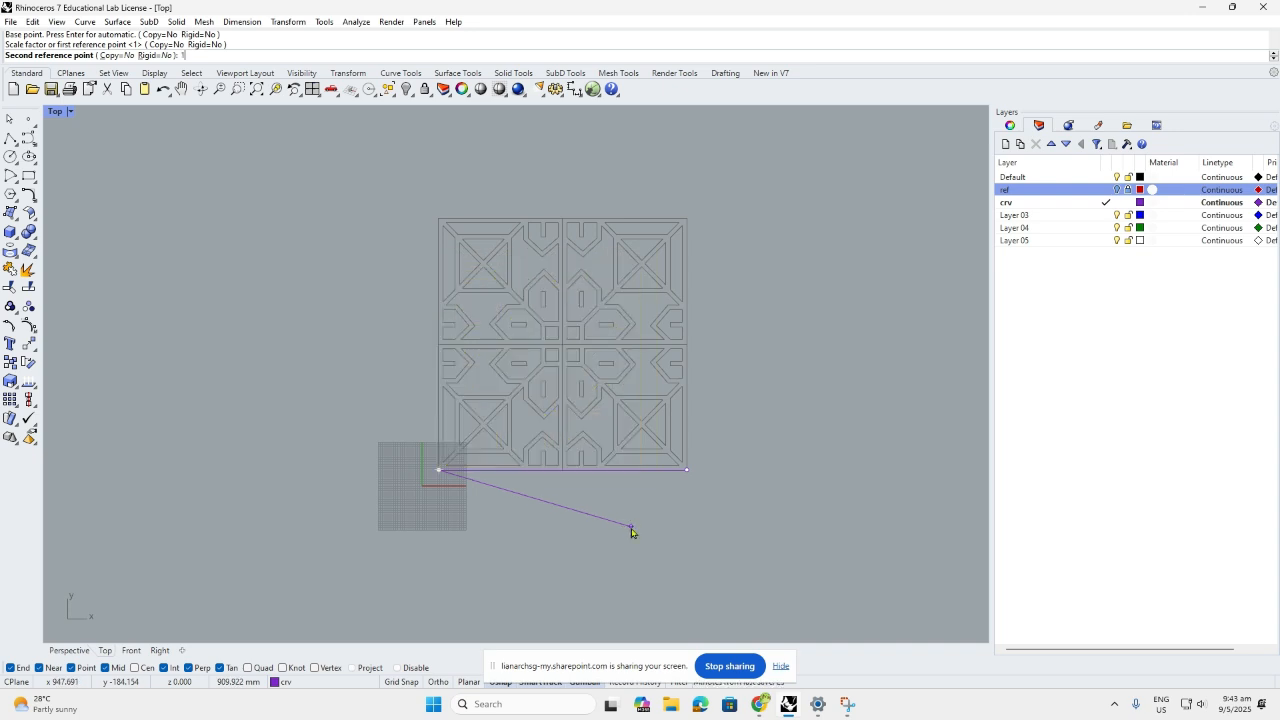
text(200)
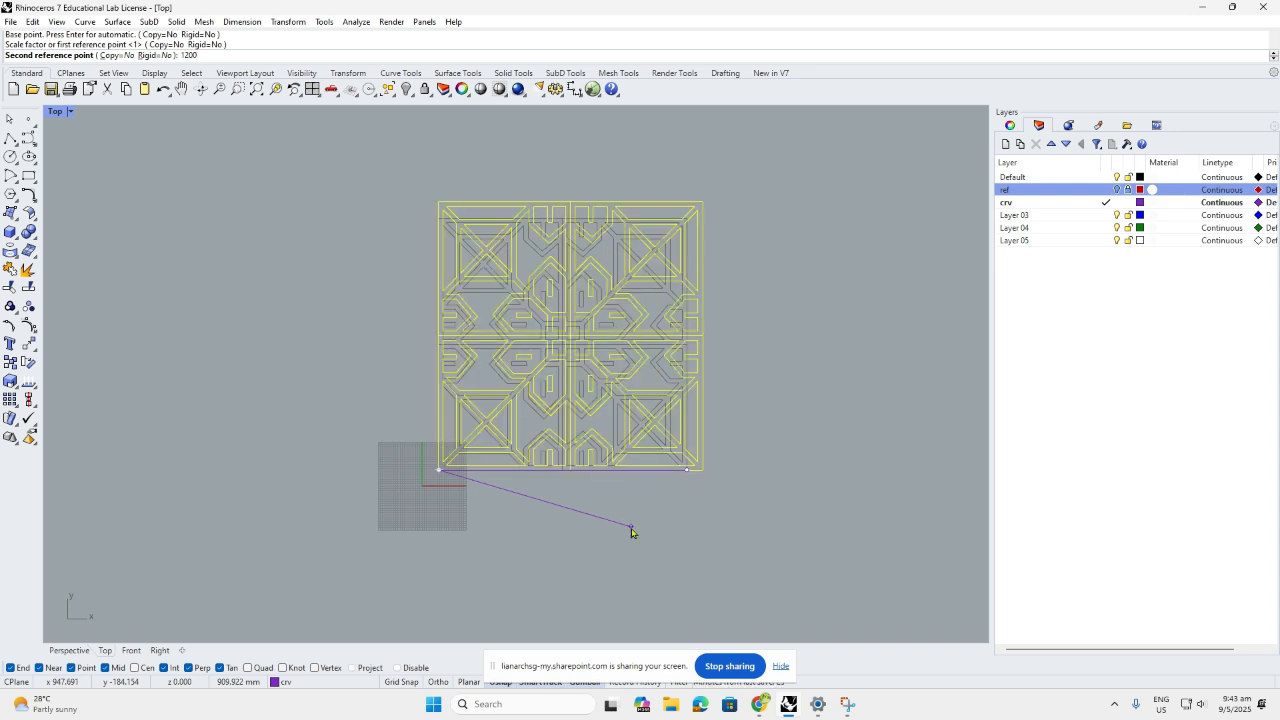
key(Return)
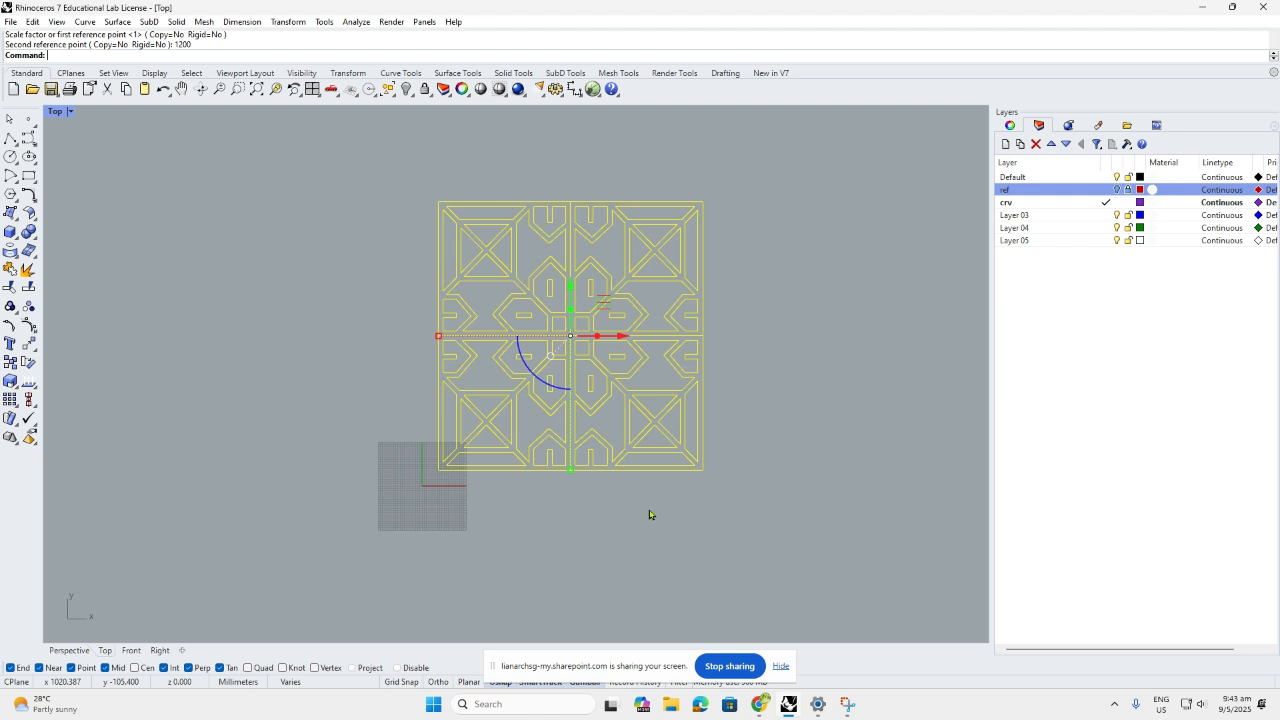
key(Escape)
- Measure the scaled panel's width along its bottom edge and its height along its left edge
text(Distance)
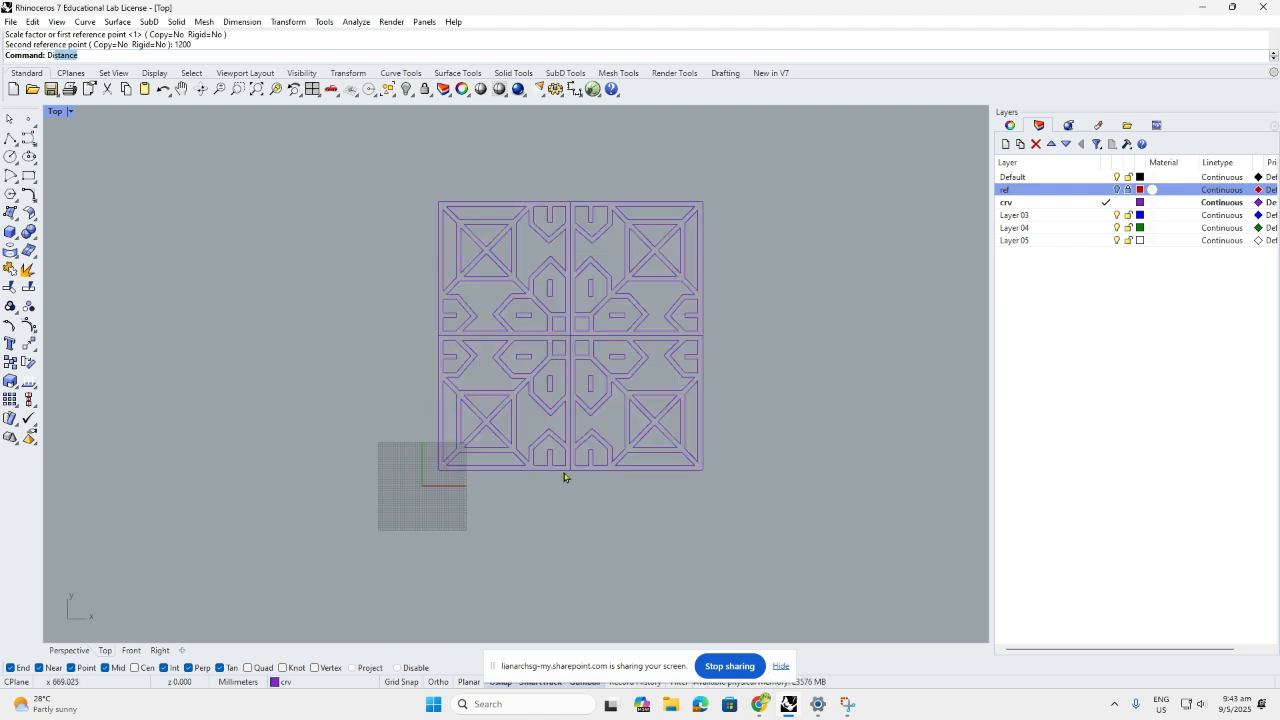
key(Return)
click(437, 470)
click(700, 477)
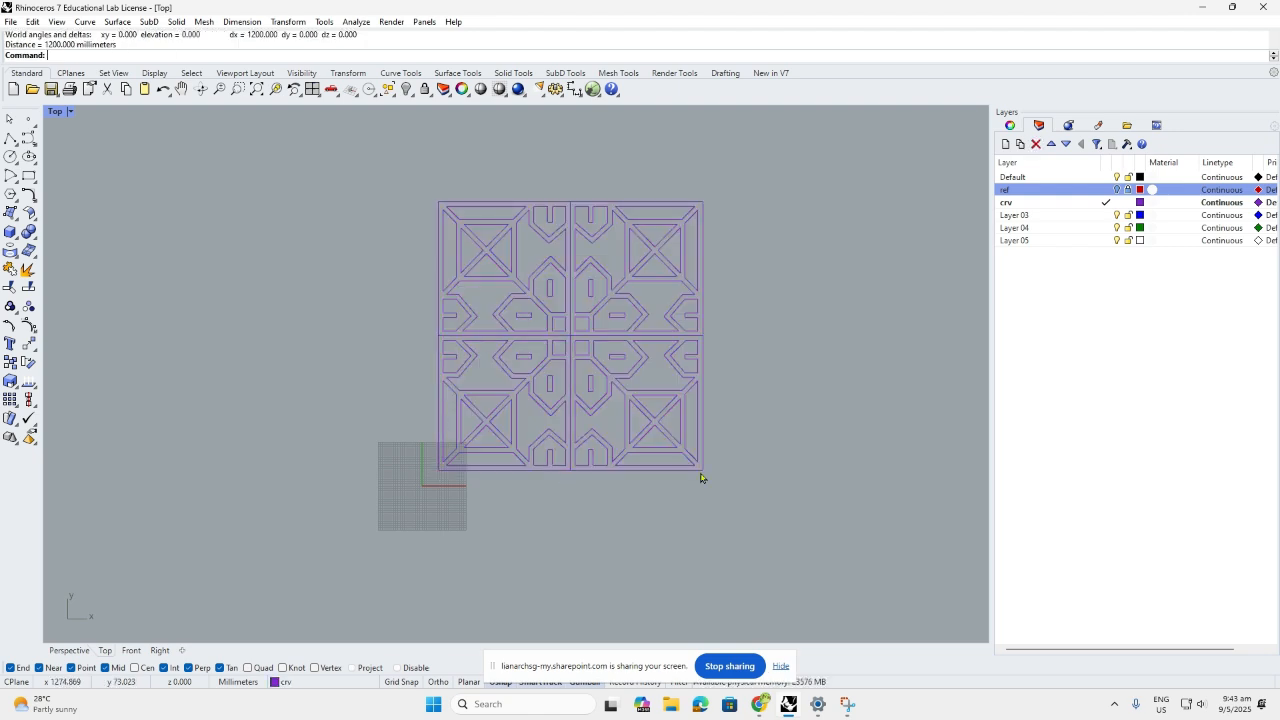
key(Return)
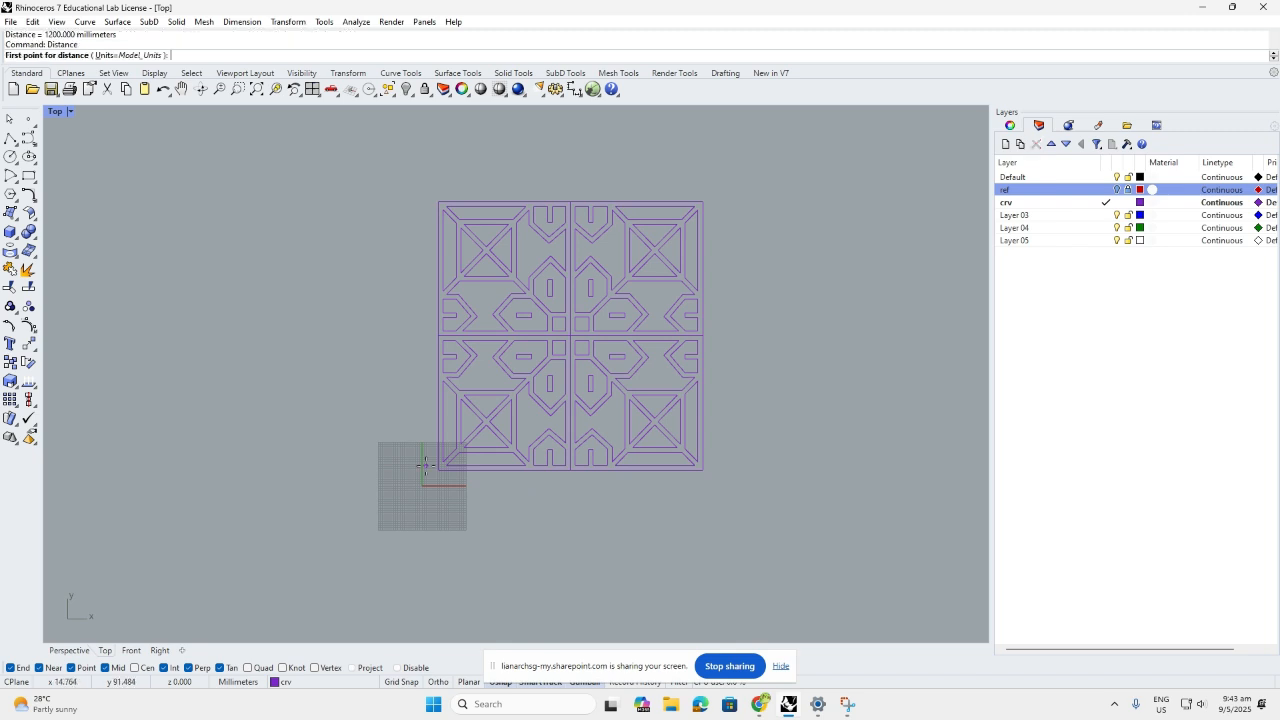
click(437, 468)
click(436, 198)
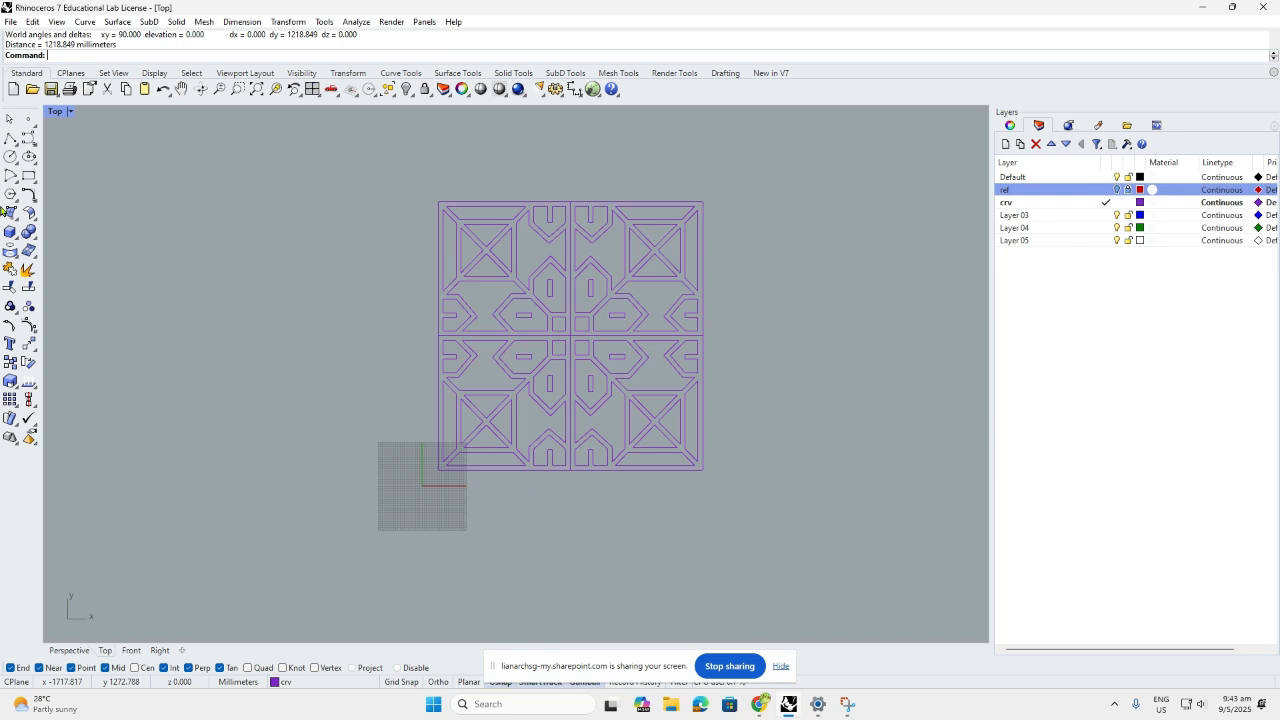
- Scale the whole panel in the vertical direction only with Scale1D, from its lower-left corner to a height of 1200 mm
drag(738, 494, 381, 186)
text(Scale)
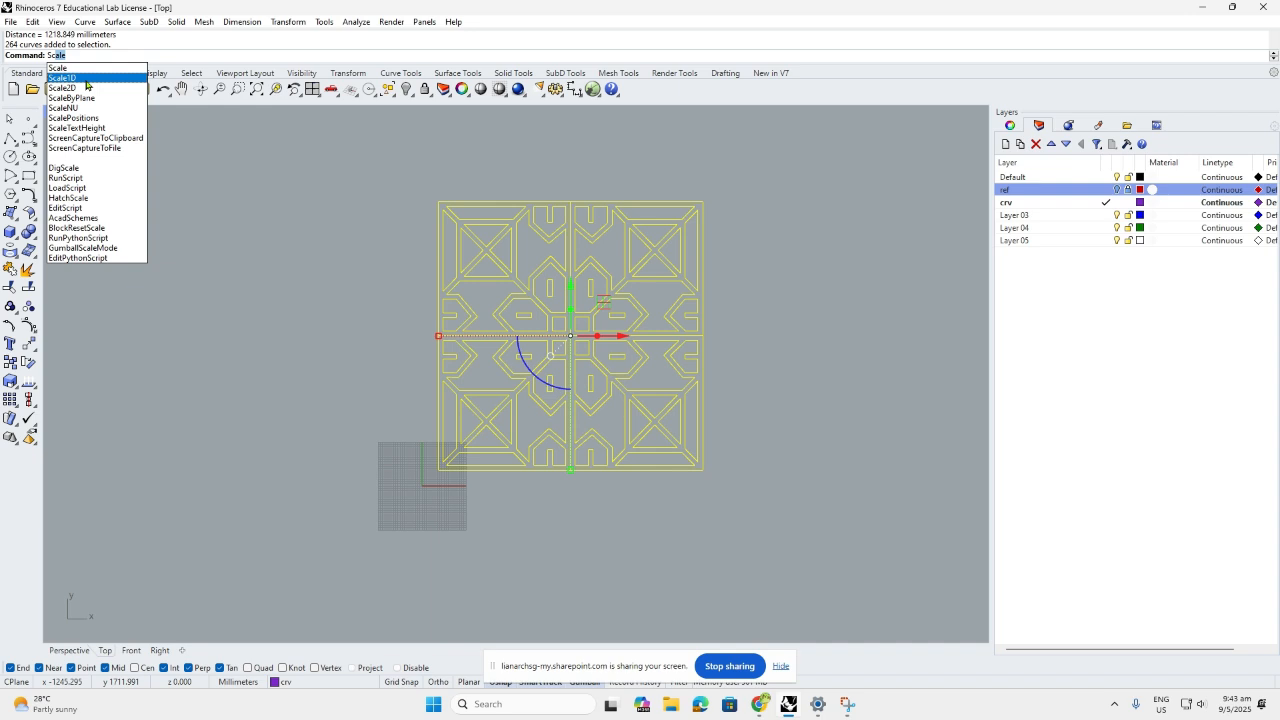
click(89, 79)
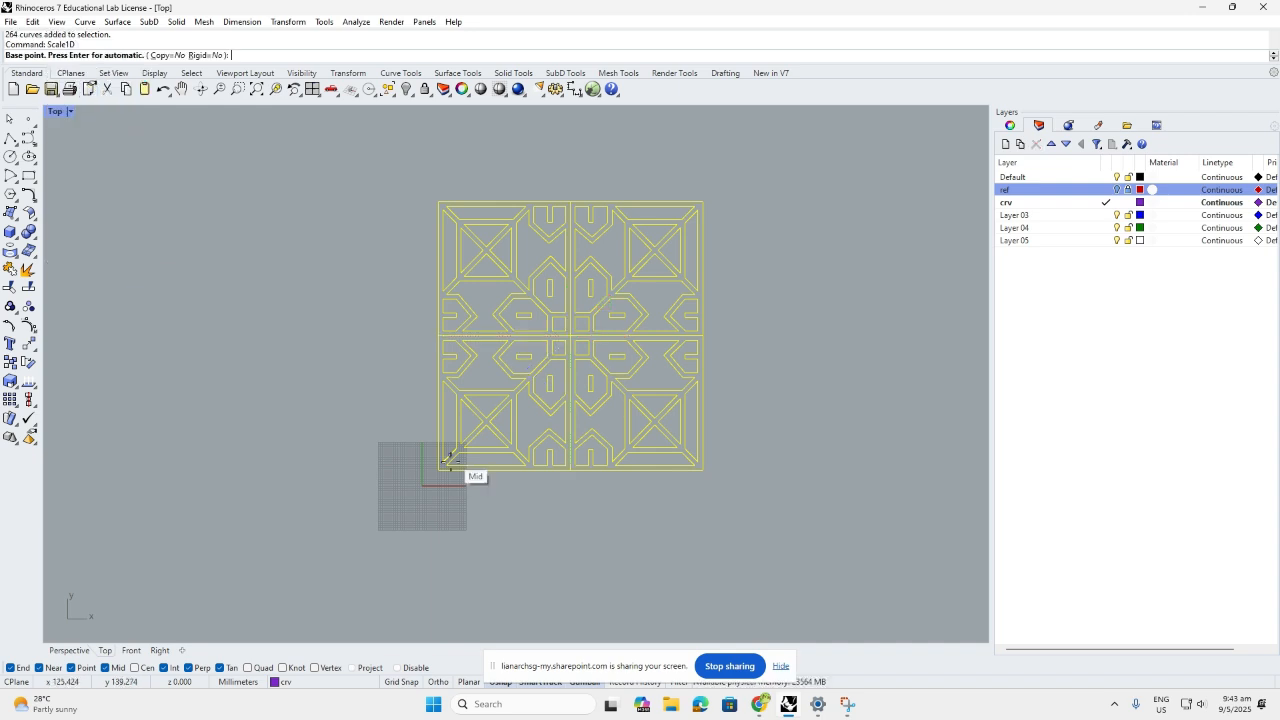
click(438, 469)
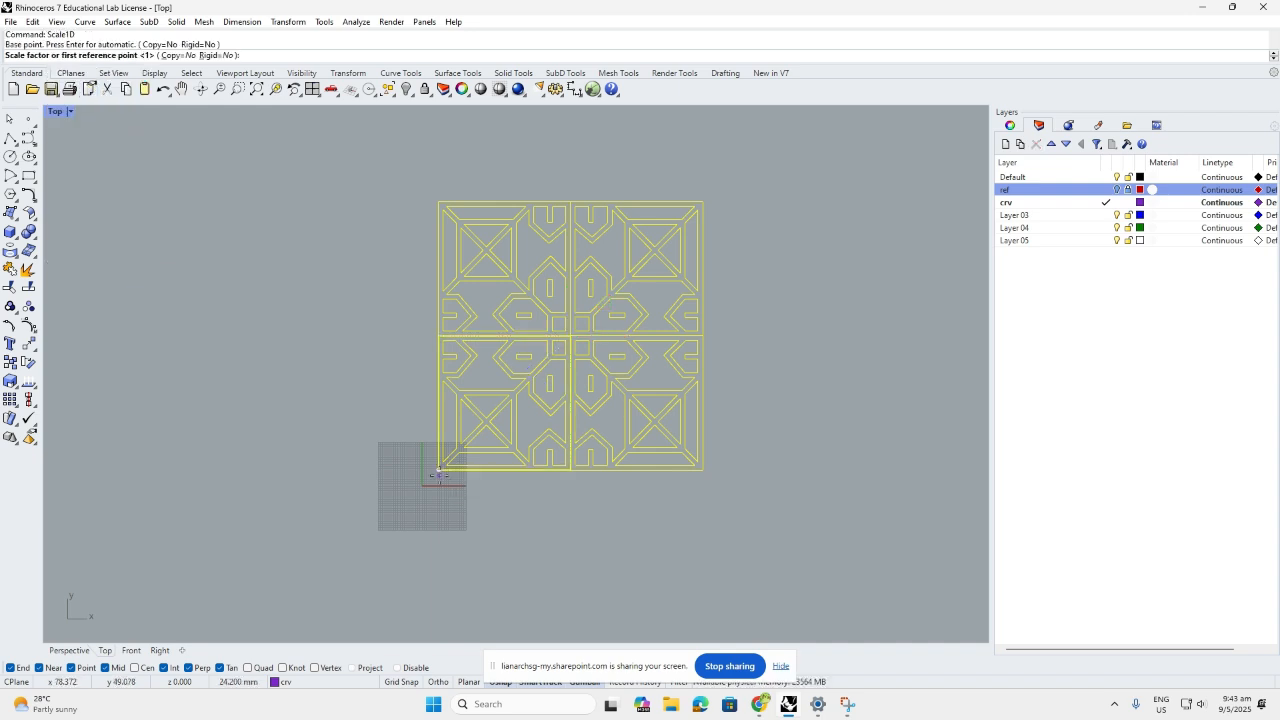
click(437, 202)
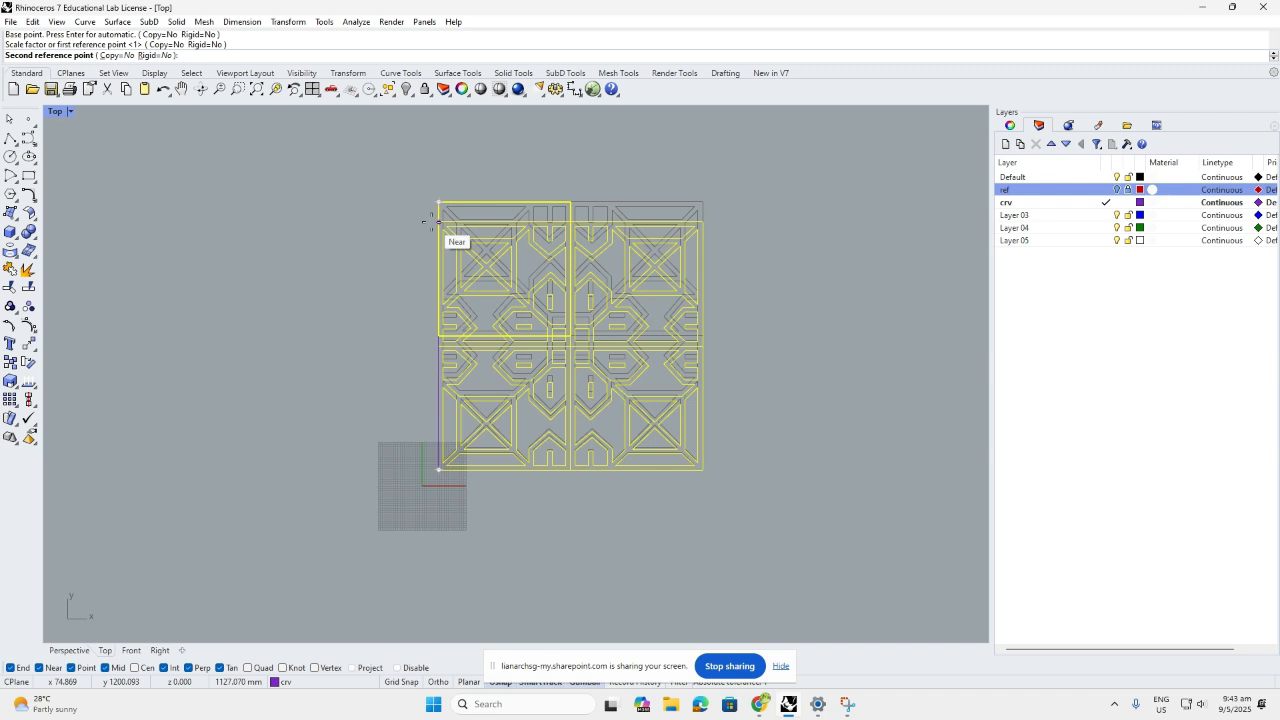
text(1200)
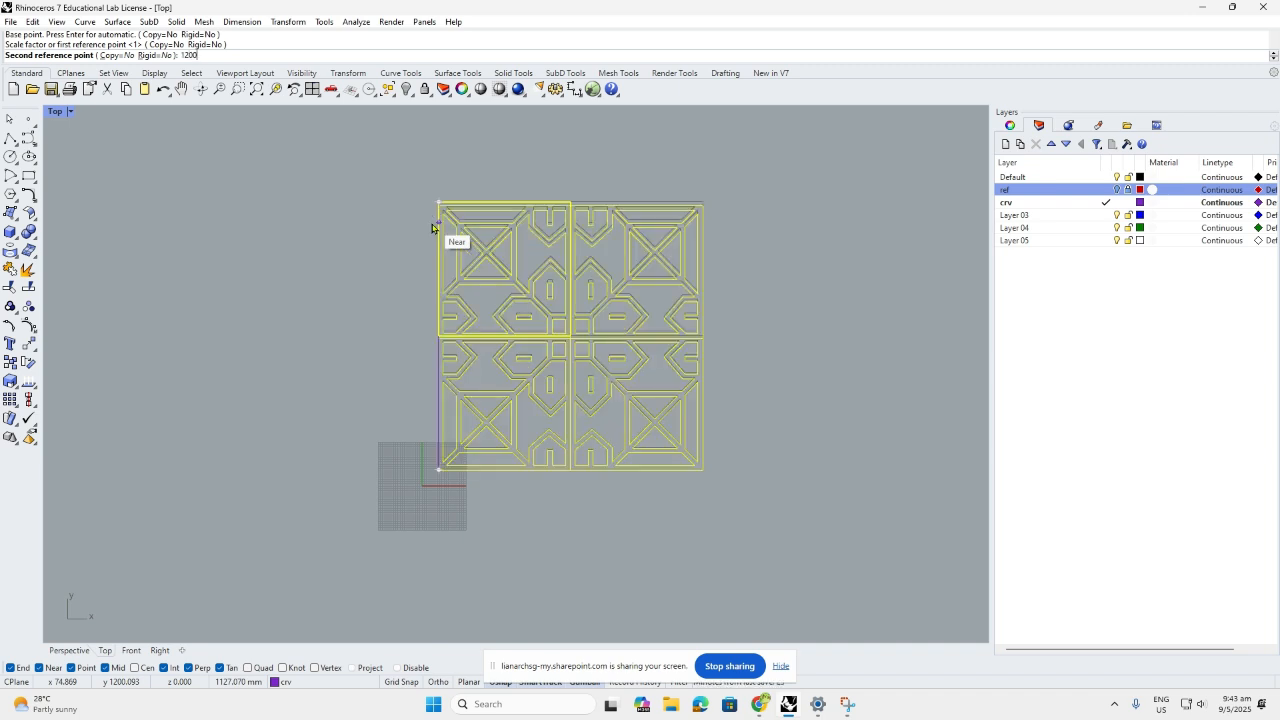
key(Return)
key(Escape)
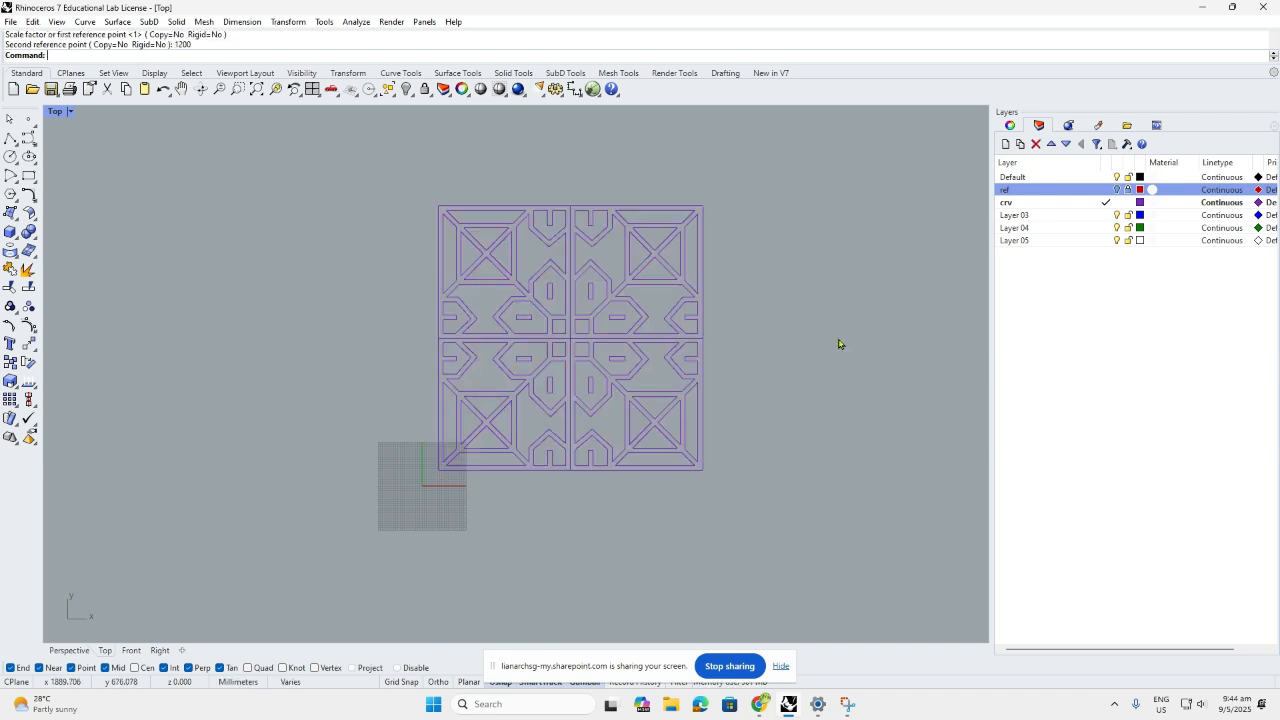
- Measure the panel's bottom and left edges again to check that it is square
text(Distance)
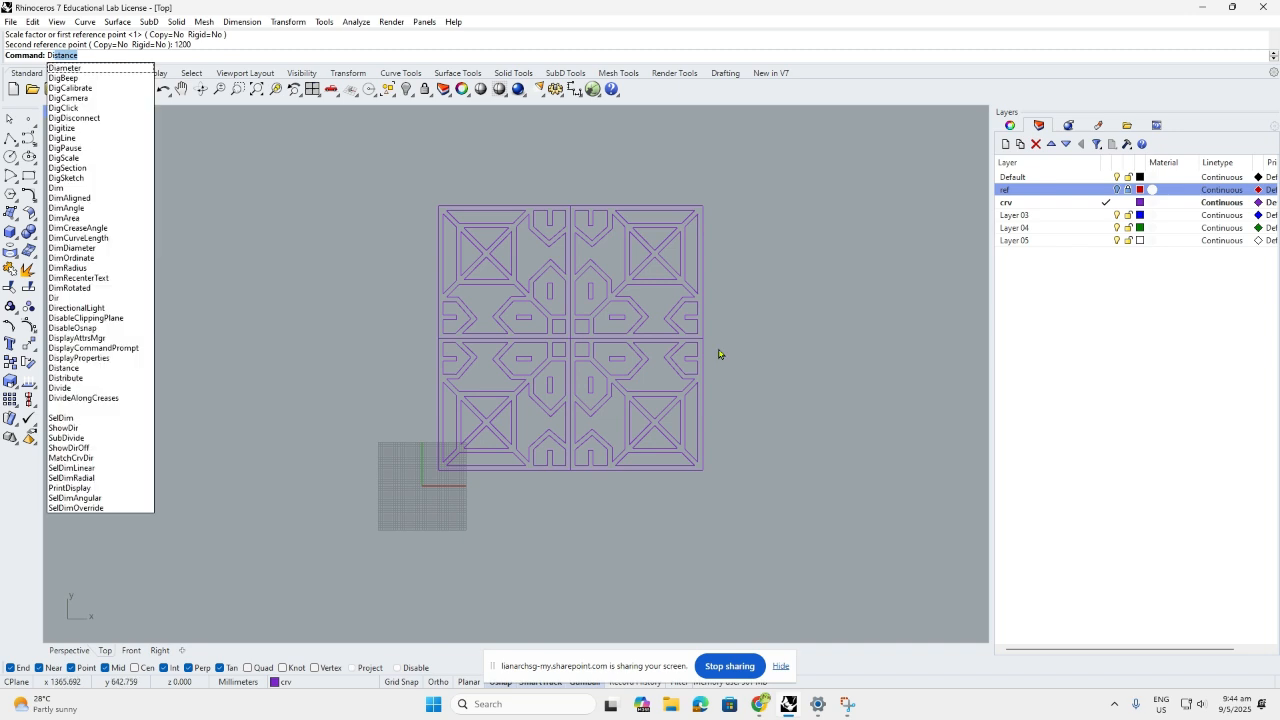
key(Return)
click(440, 472)
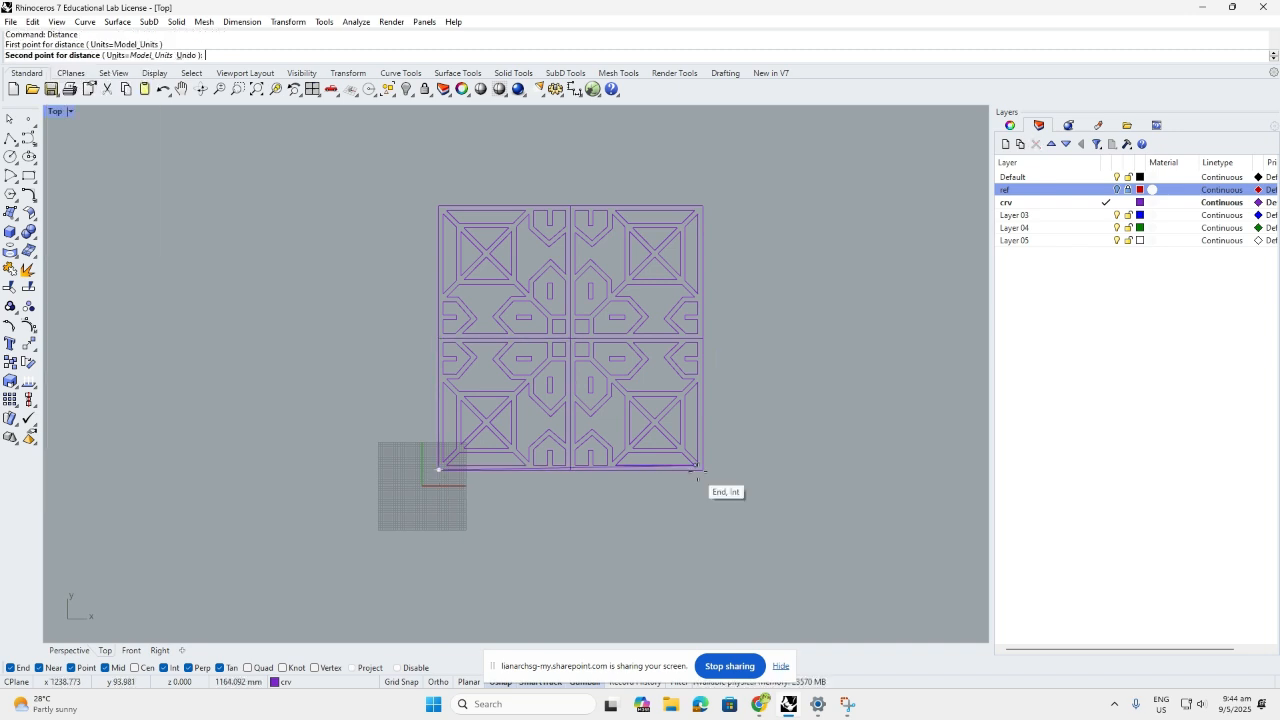
click(700, 469)
key(Return)
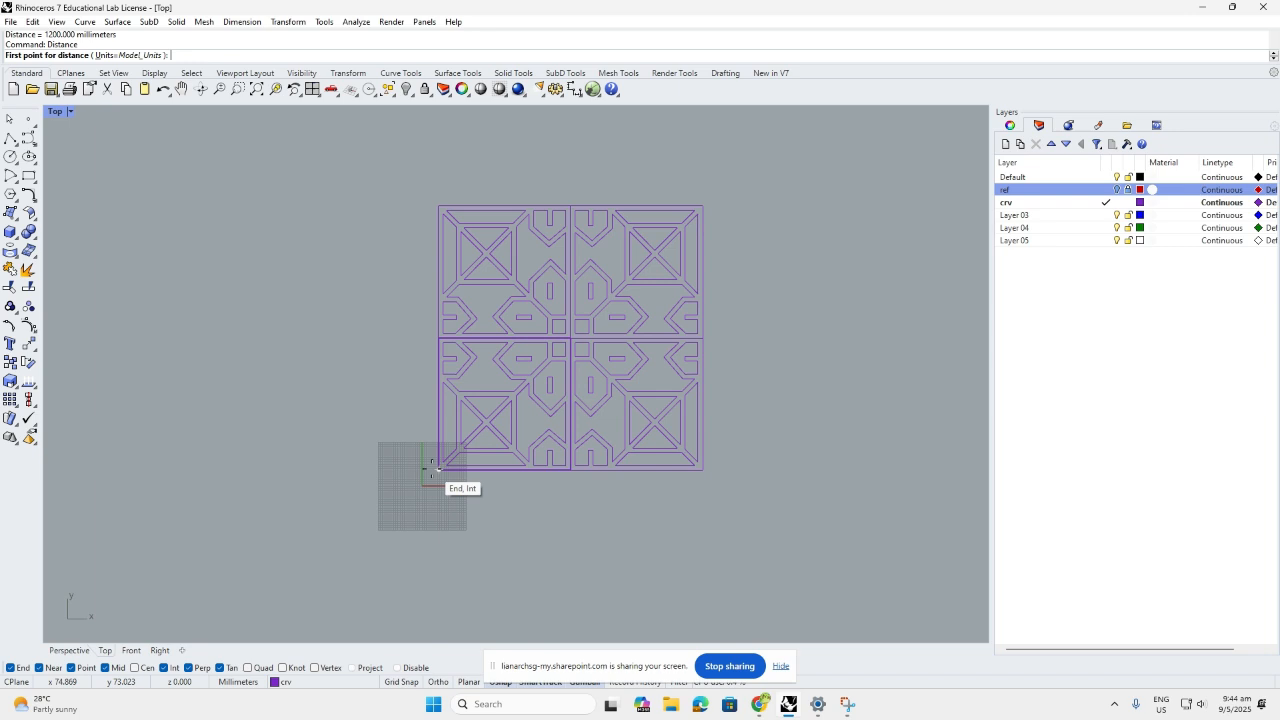
click(438, 469)
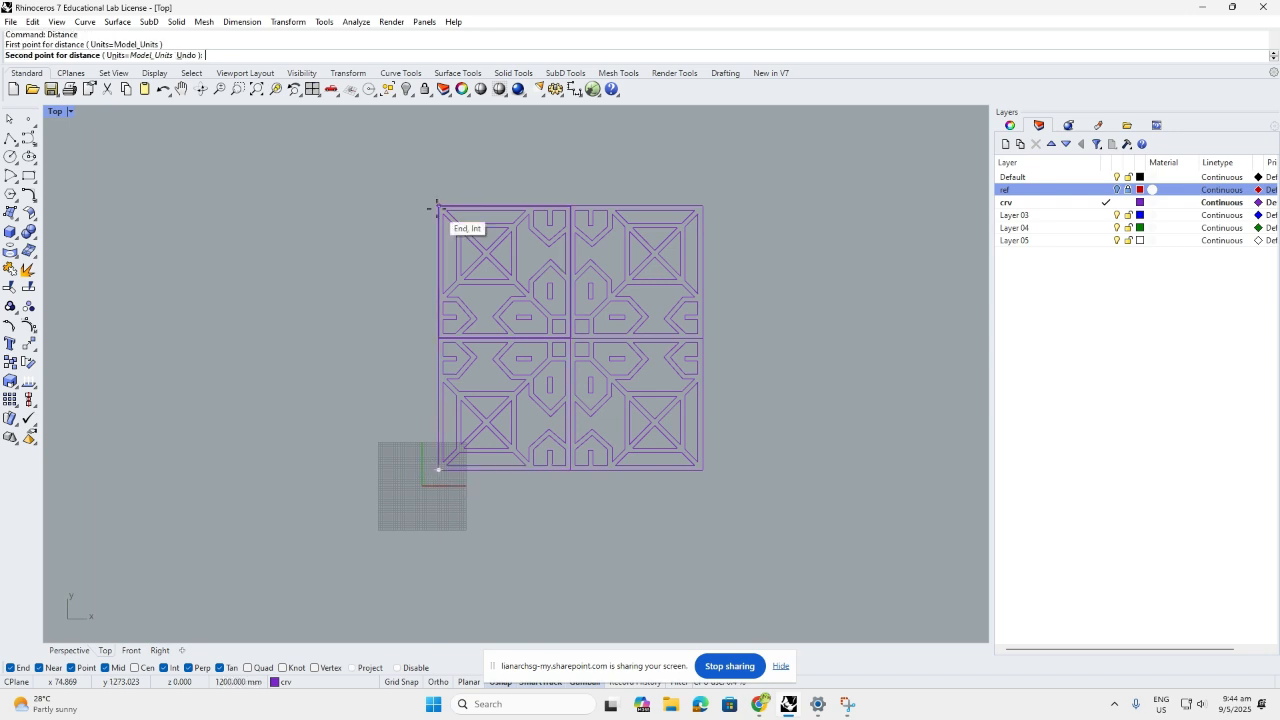
click(437, 207)
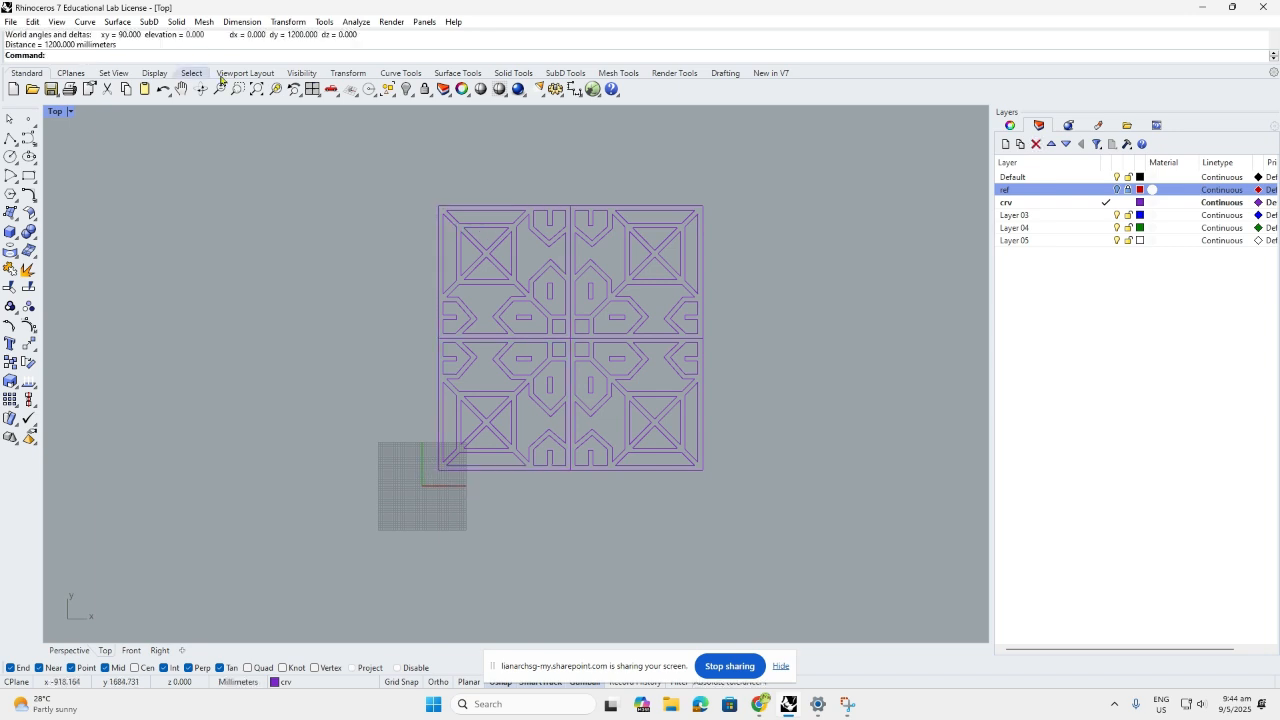
- Delete the unused layers Layer 03, Layer 04 and Layer 05
right_drag(711, 366, 633, 376)
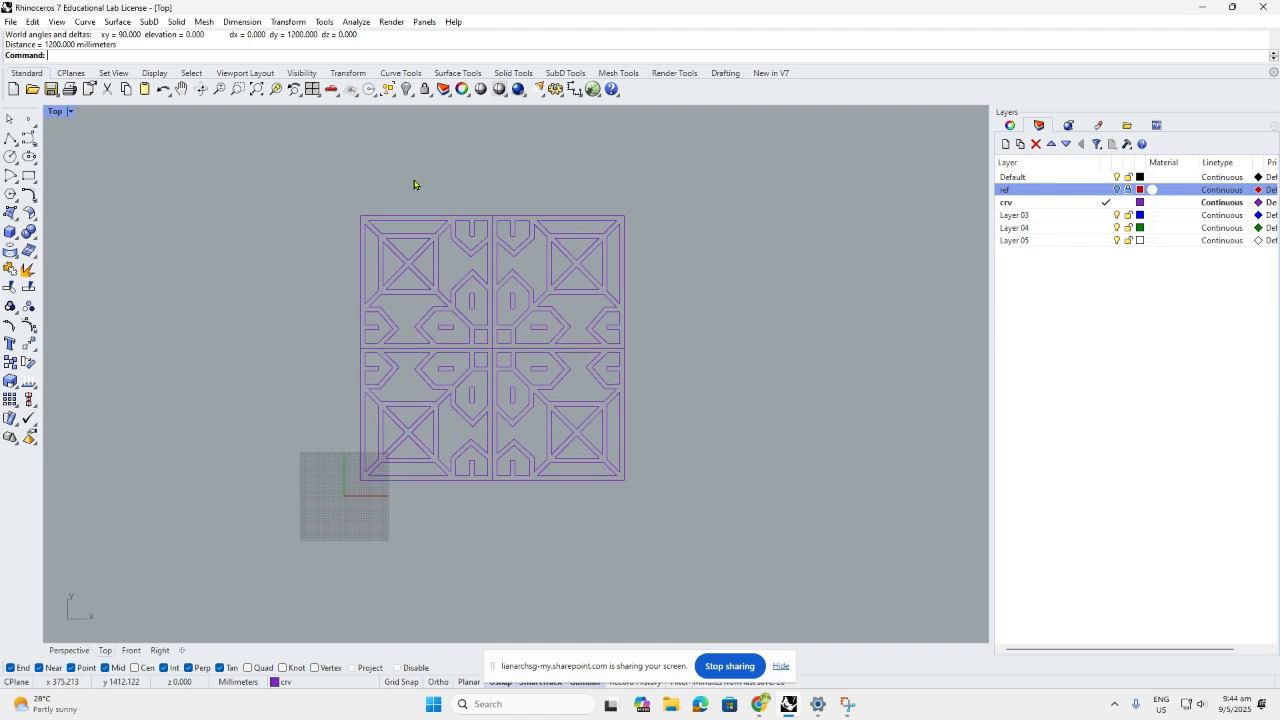
scroll(414, 184, up, 2)
scroll(730, 230, down, 3)
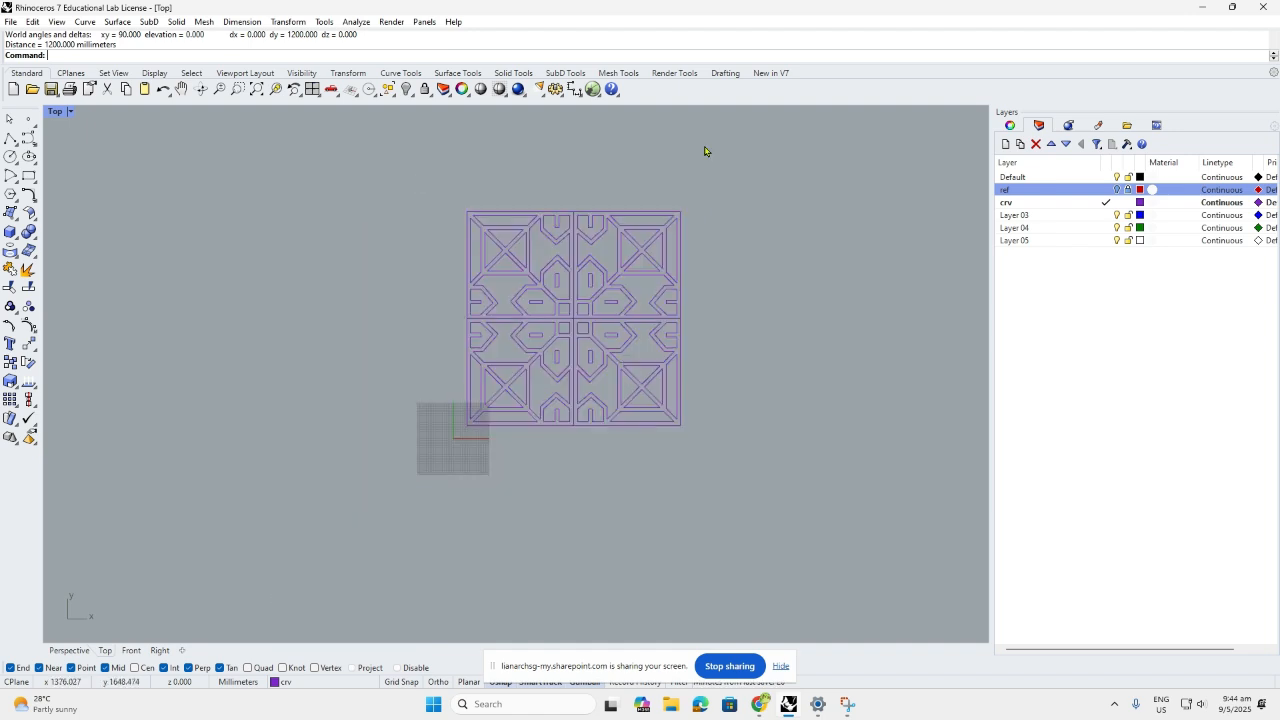
right_drag(650, 205, 600, 261)
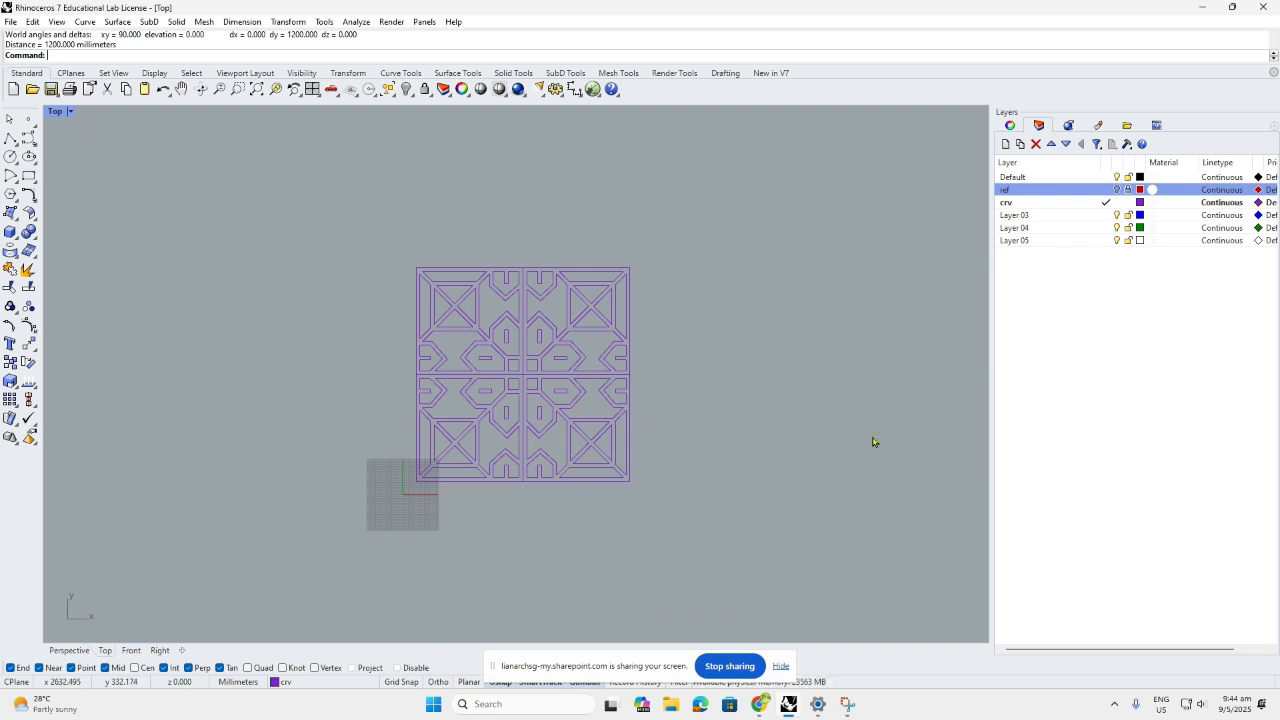
click(1033, 215)
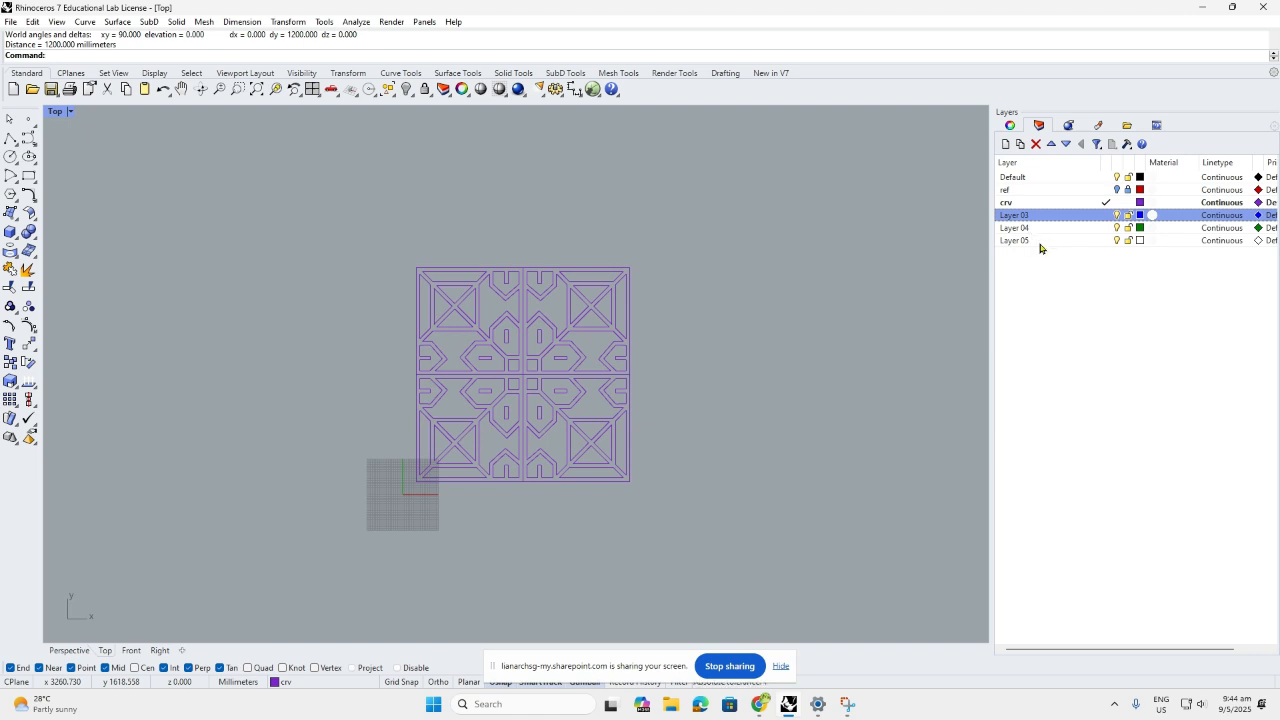
shift+click(1033, 244)
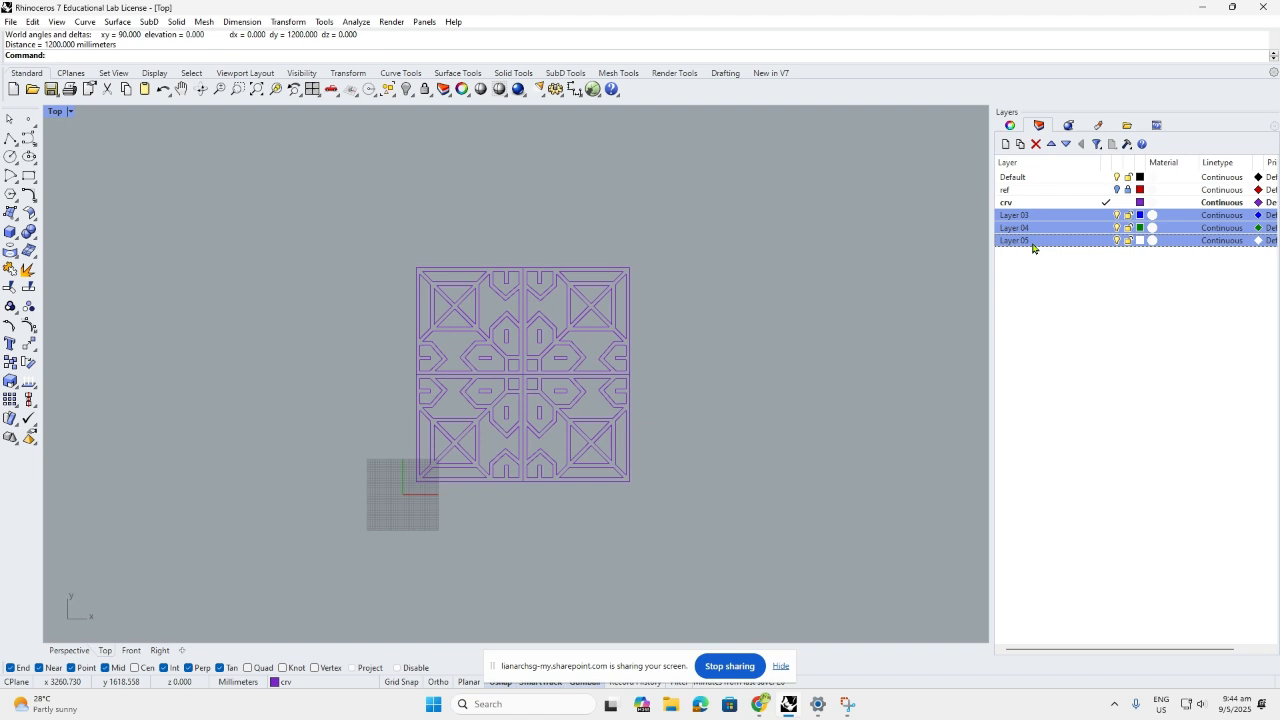
click(1036, 145)
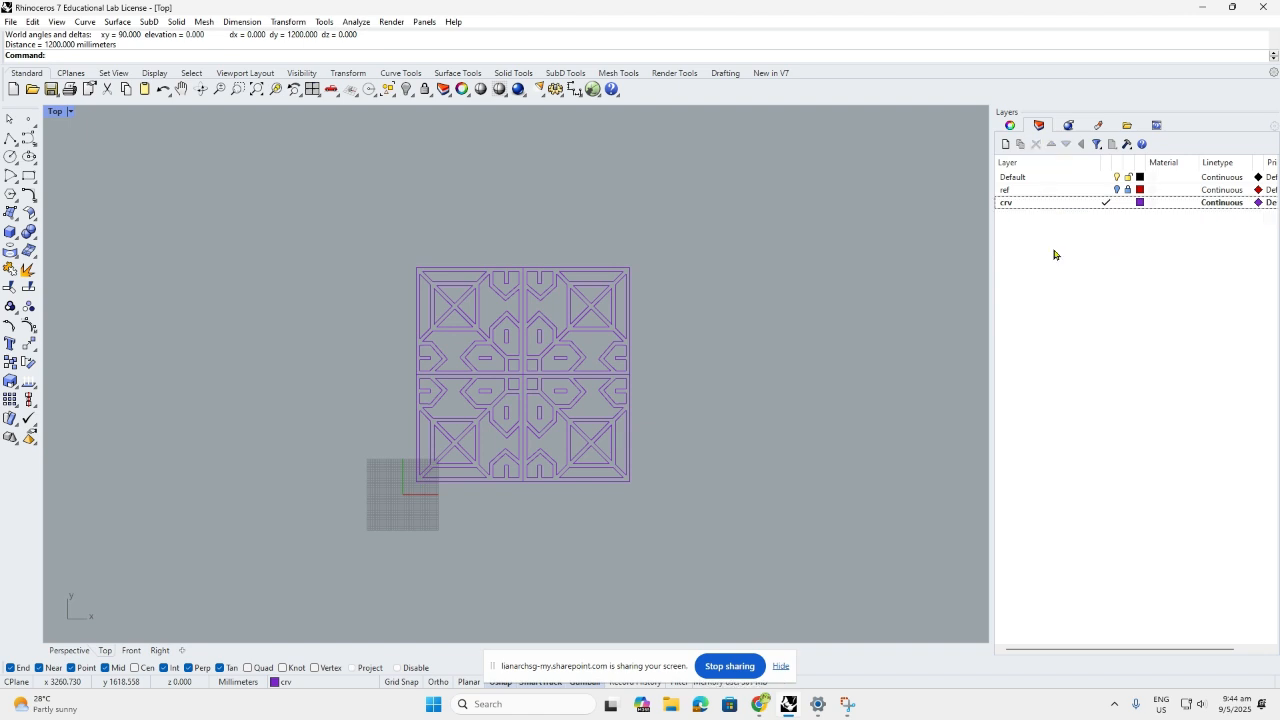
- Add a new layer below crv and create a sublayer nested under it
click(1007, 145)
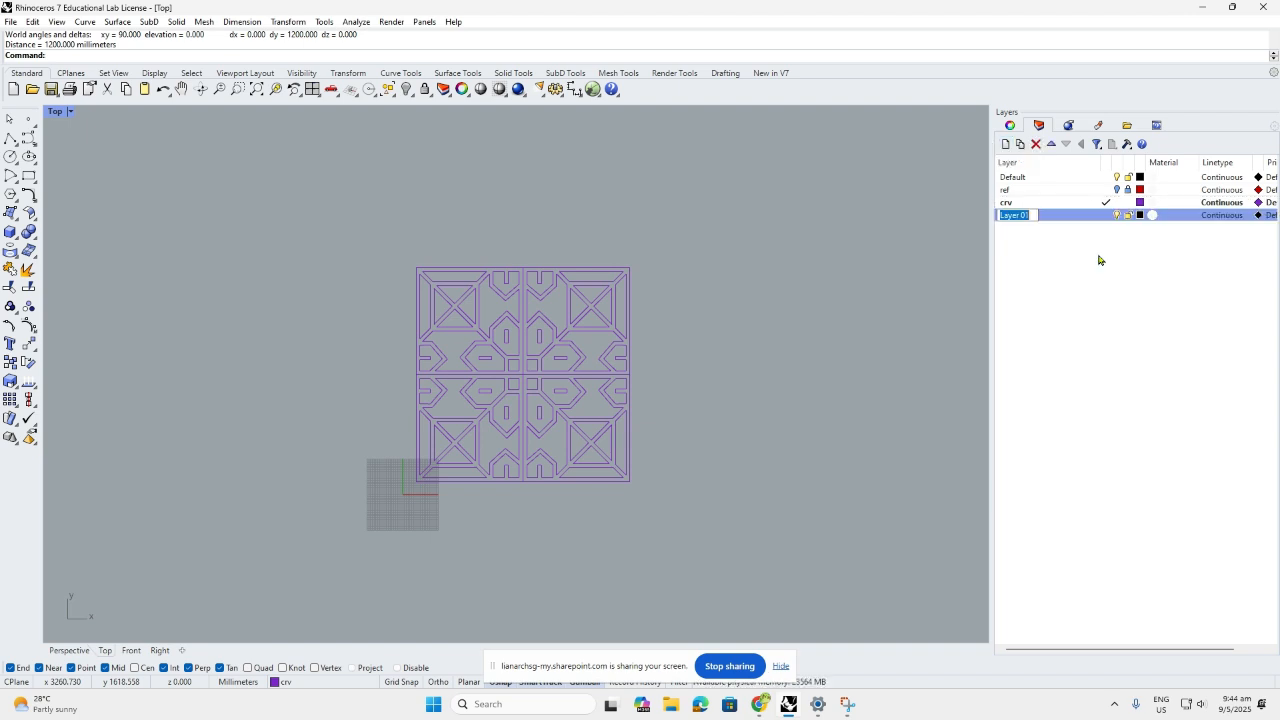
click(1026, 227)
click(1024, 217)
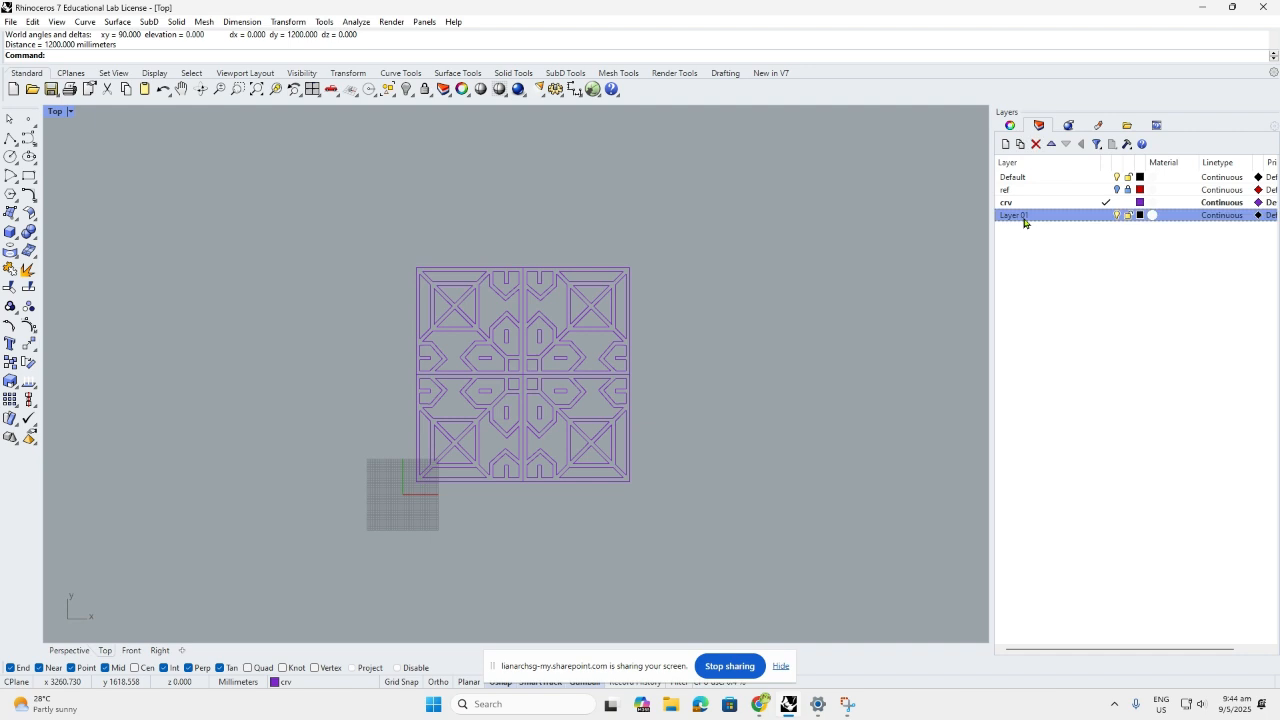
click(1021, 144)
click(1073, 280)
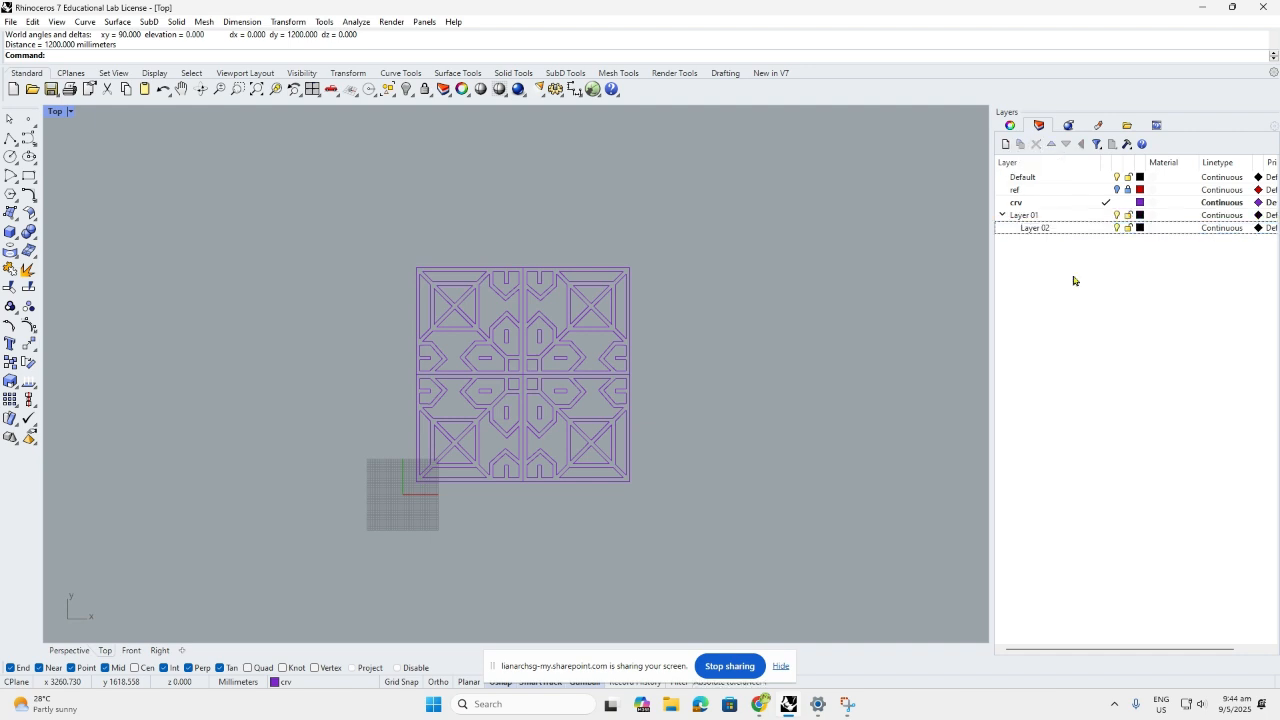
- Turn the new parent layer's visibility off and on again, and delete it together with its sublayer
click(1118, 216)
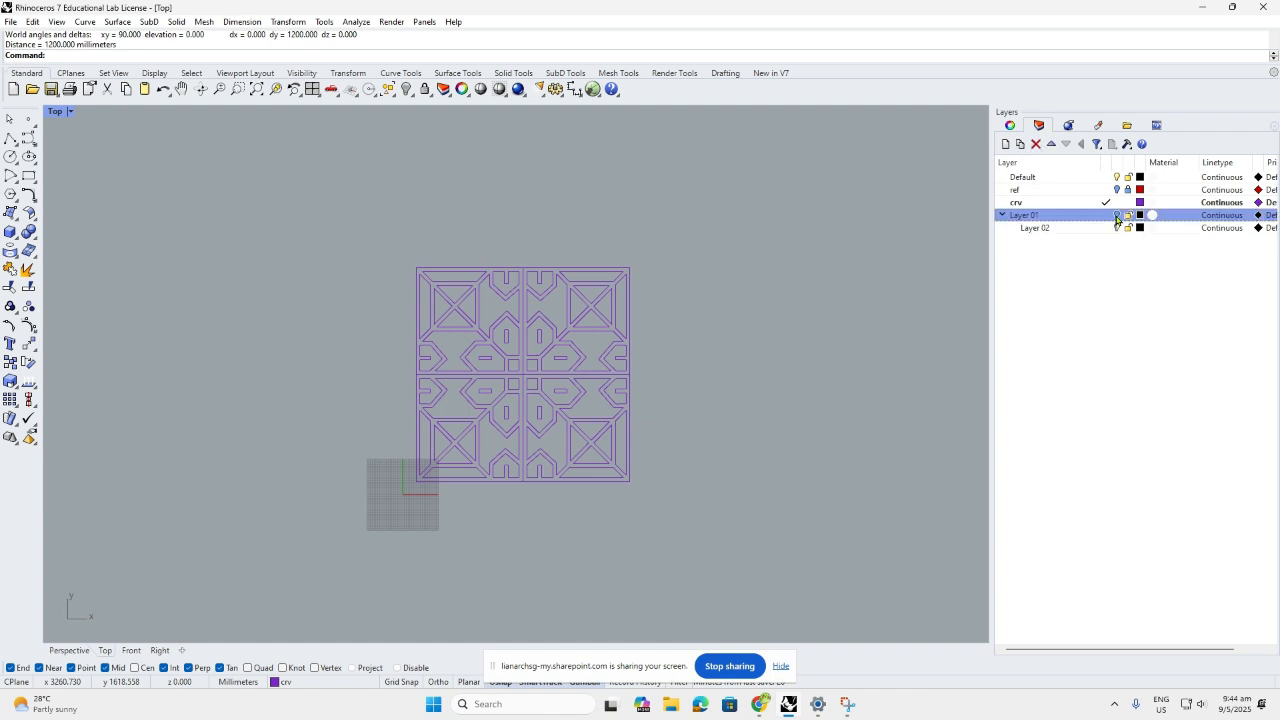
click(1117, 216)
click(1029, 219)
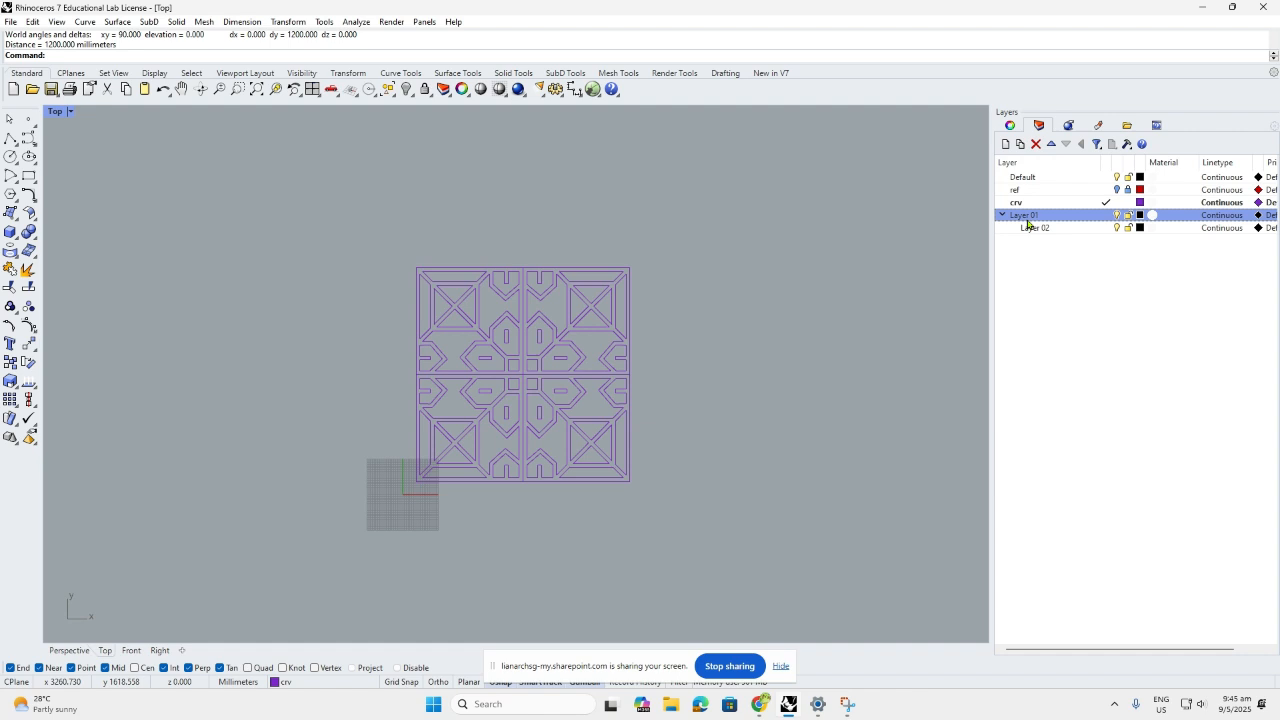
click(1036, 144)
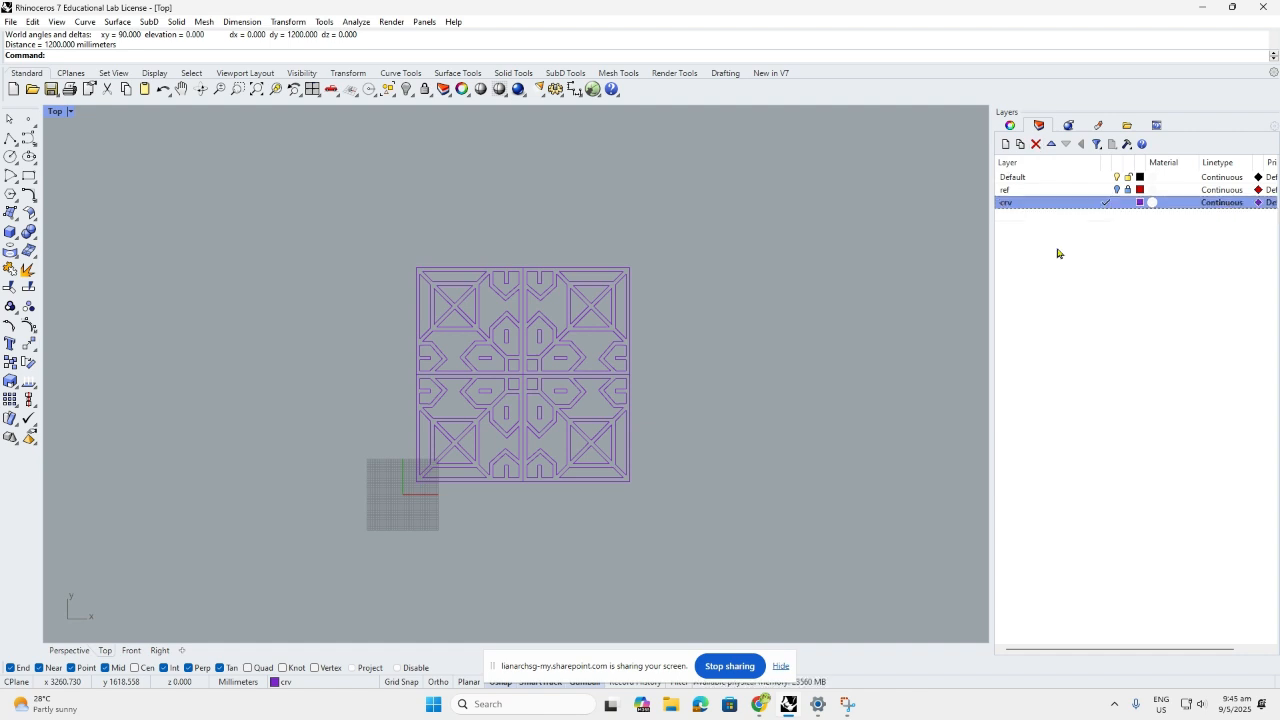
click(1058, 253)
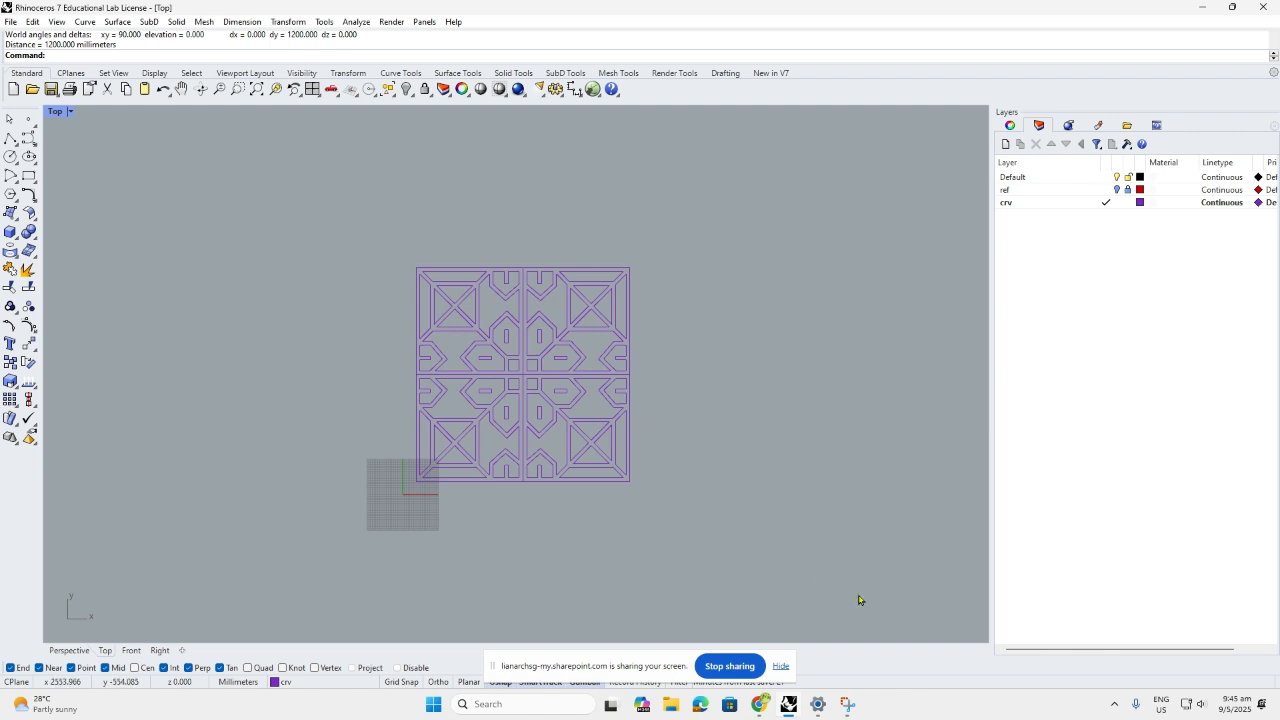
right_drag(858, 600, 831, 634)
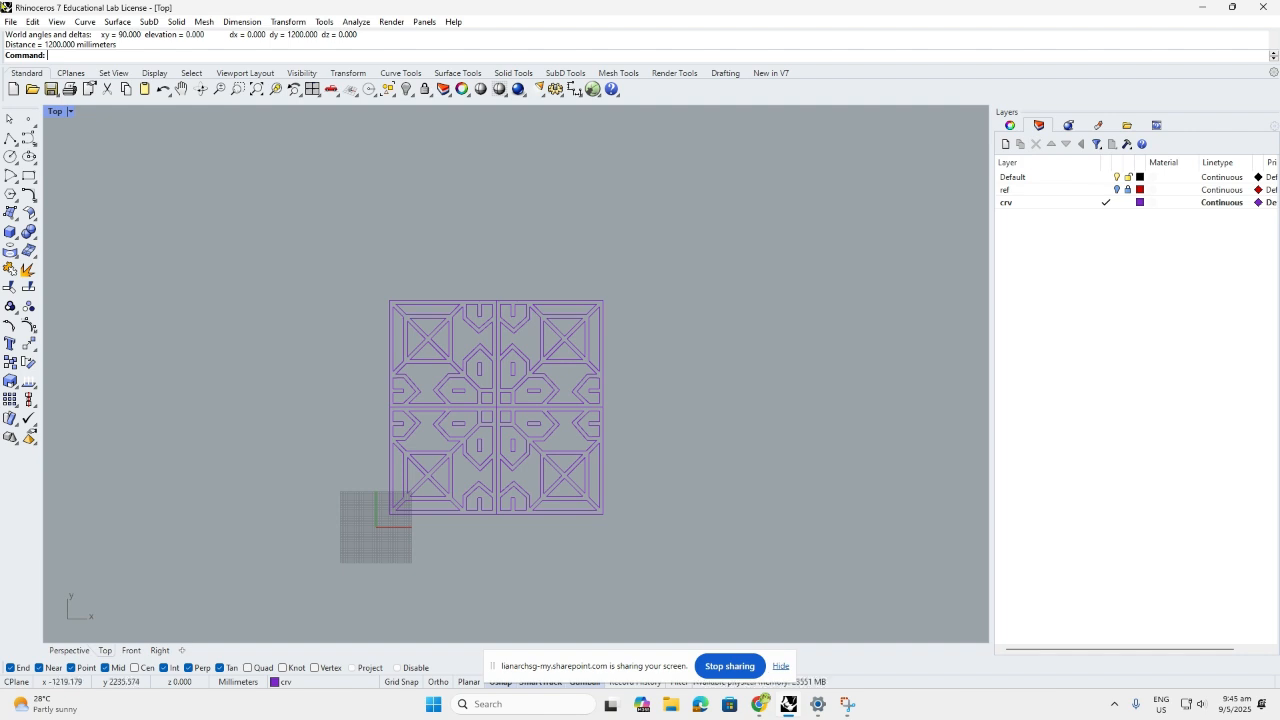
mouse_move(783, 714)
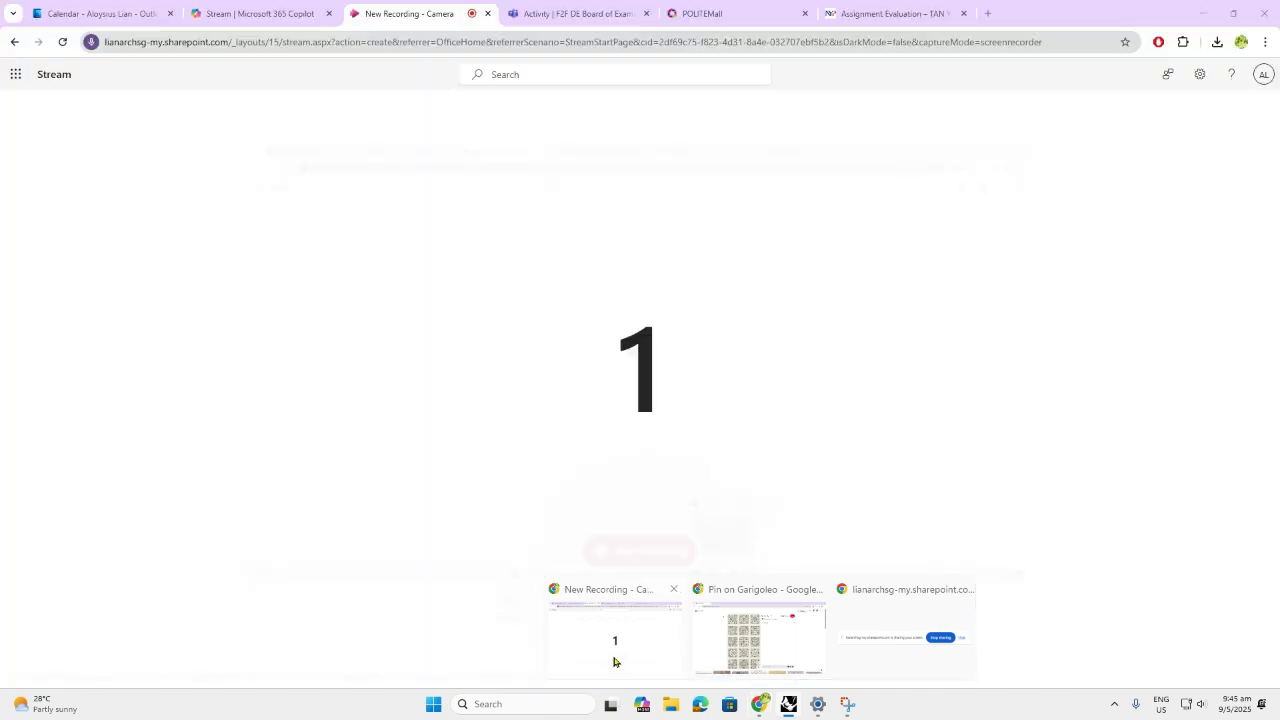
click(614, 660)
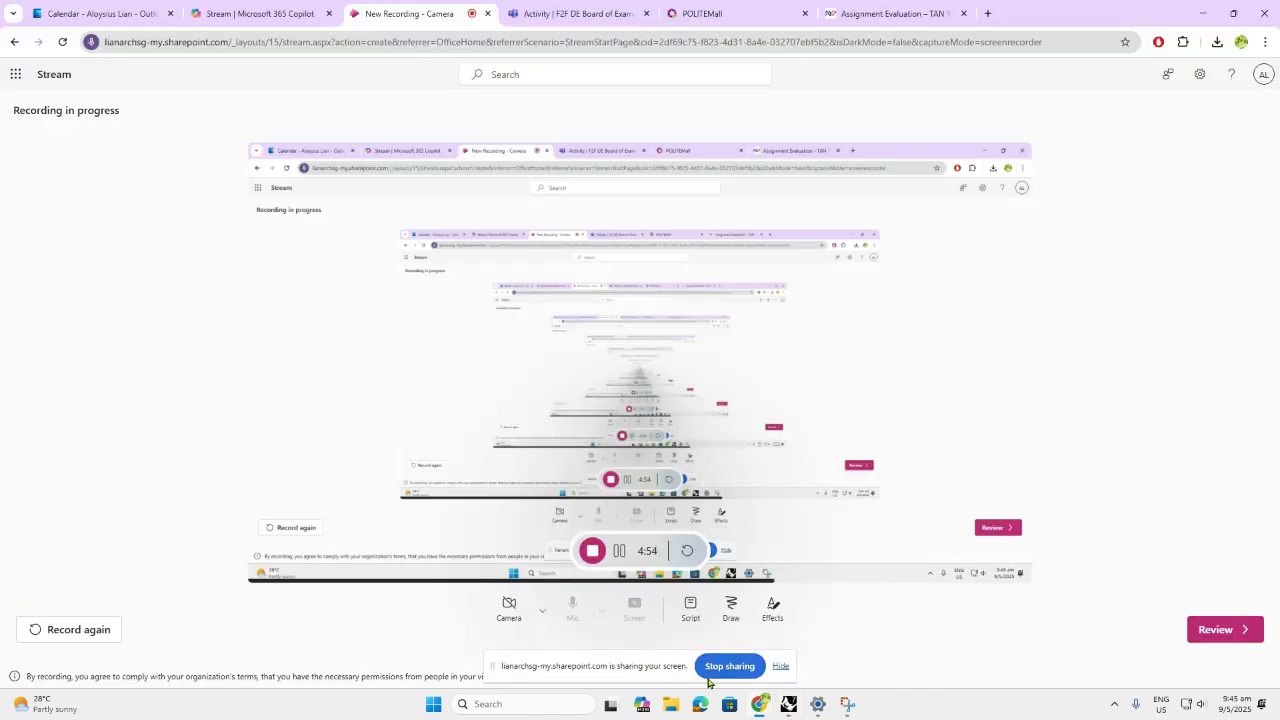